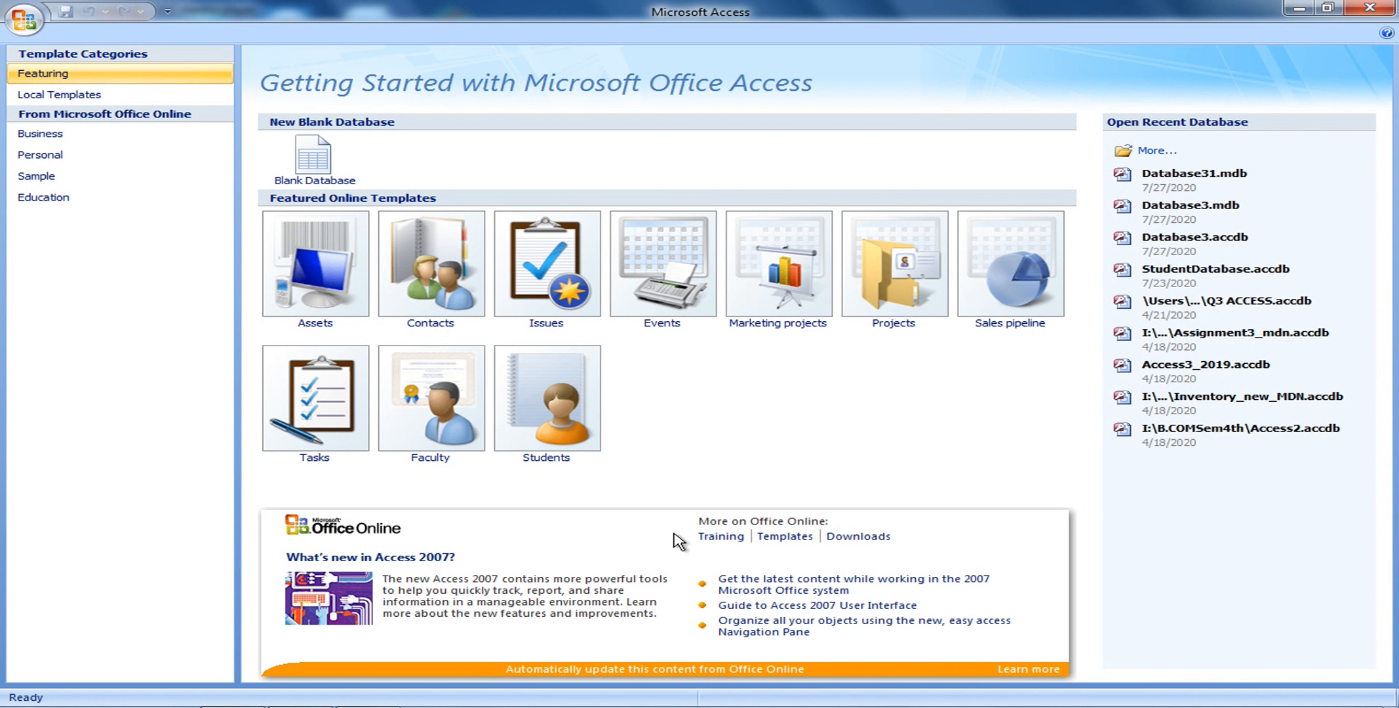
Launch Microsoft Office Access 2007 from the Start menu's All Programs > Microsoft Office folder
mouse_move(30, 698)
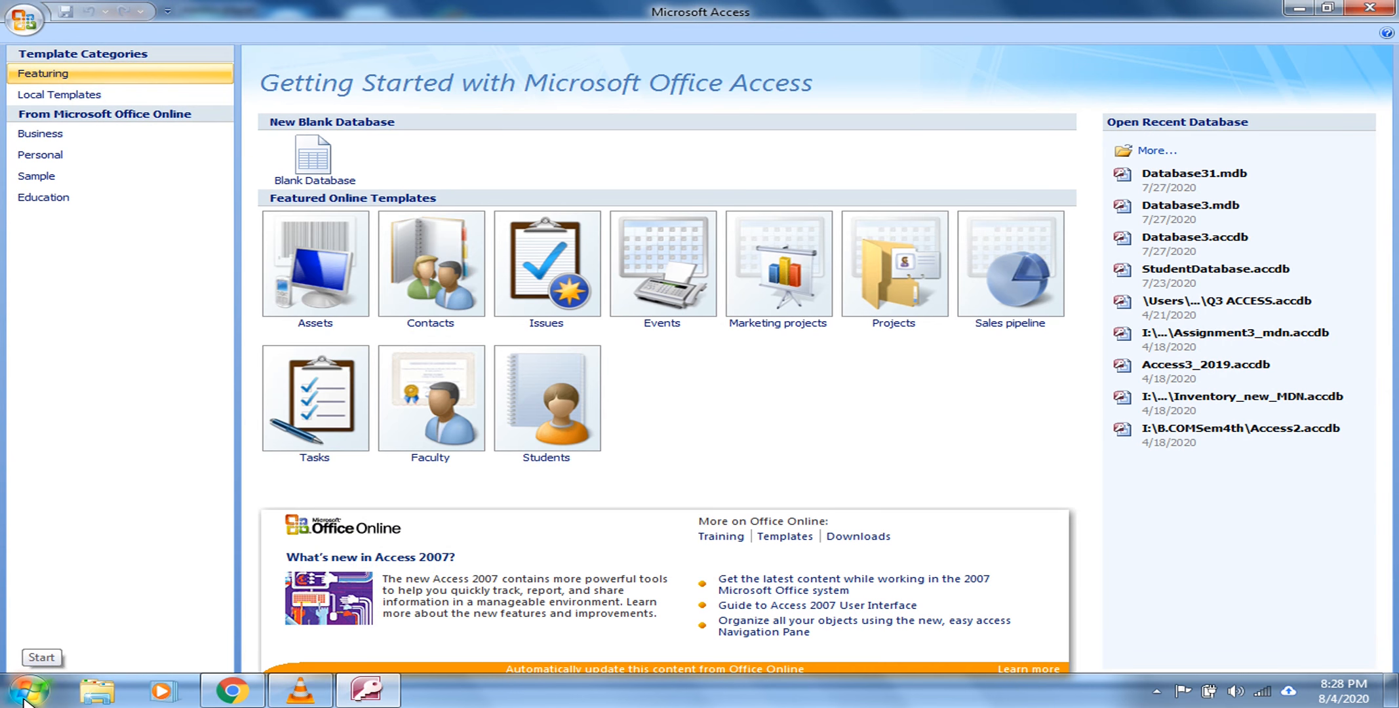
click(26, 696)
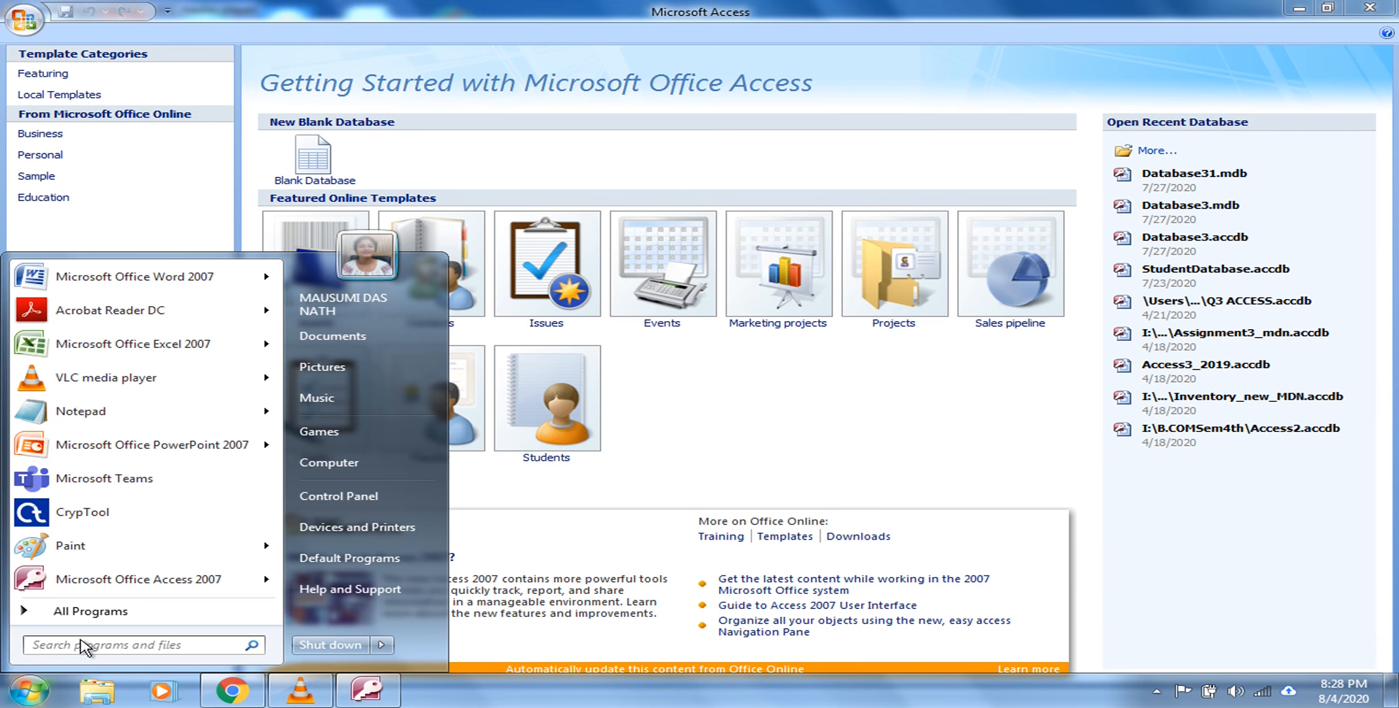
mouse_move(150, 594)
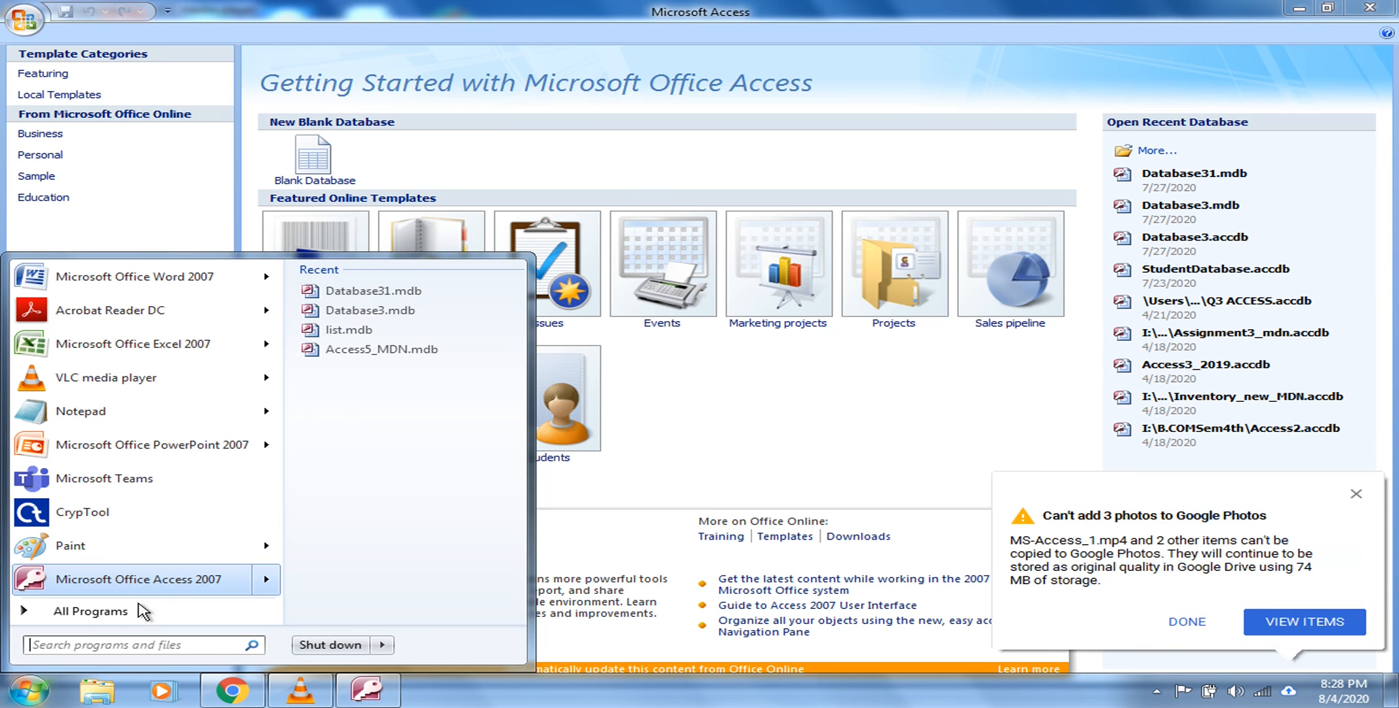
click(141, 612)
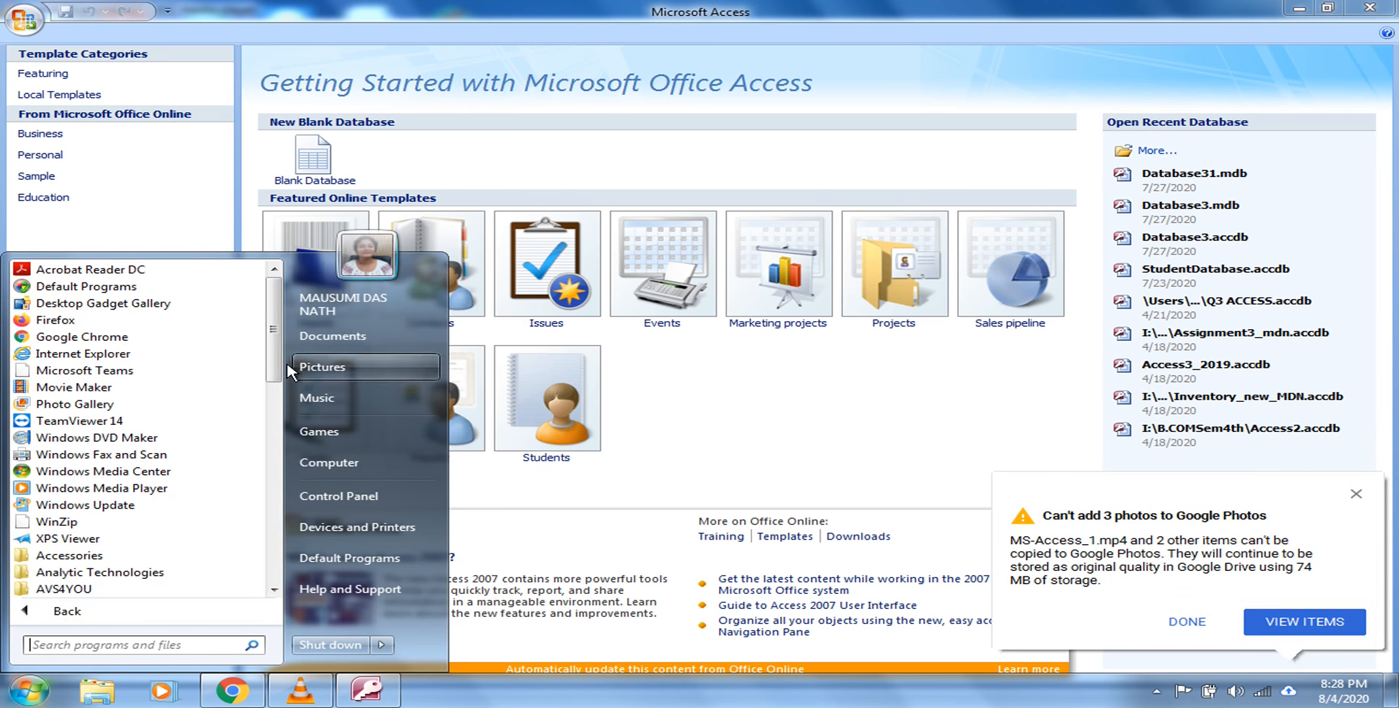
drag(272, 371, 272, 569)
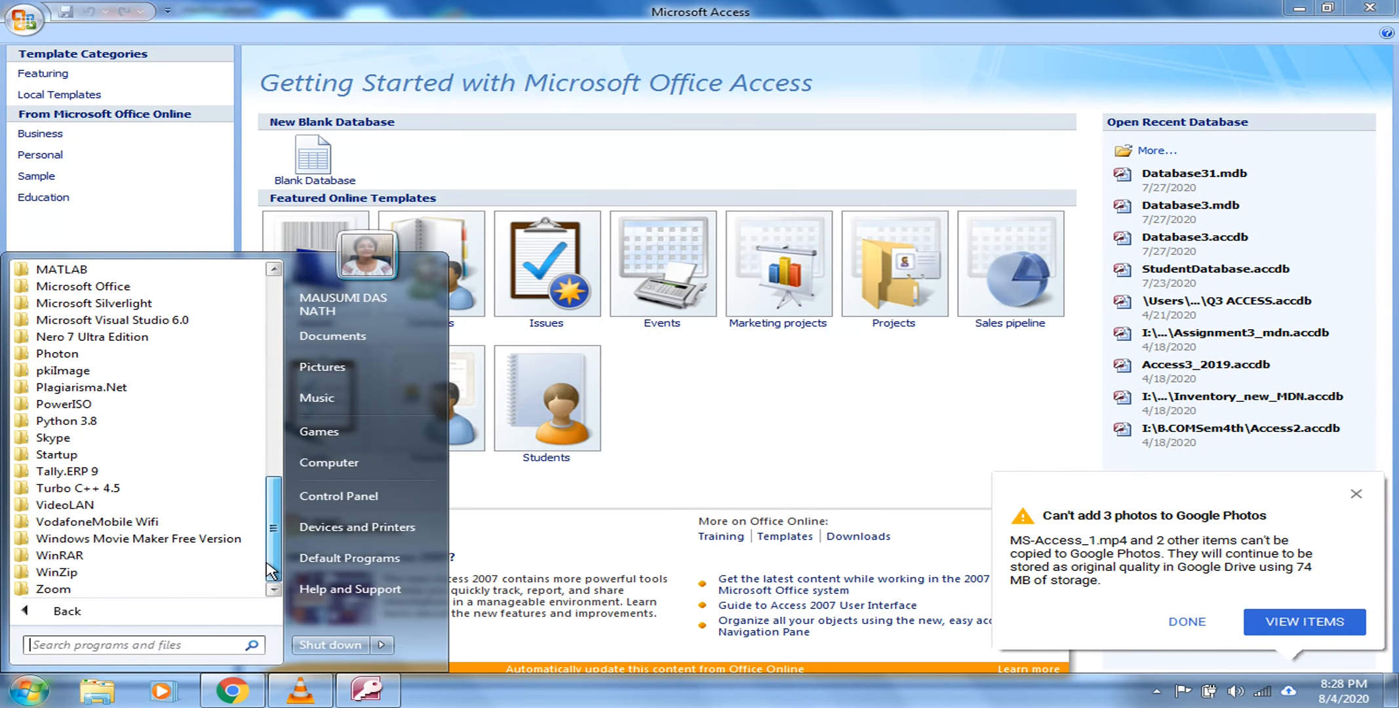
click(147, 287)
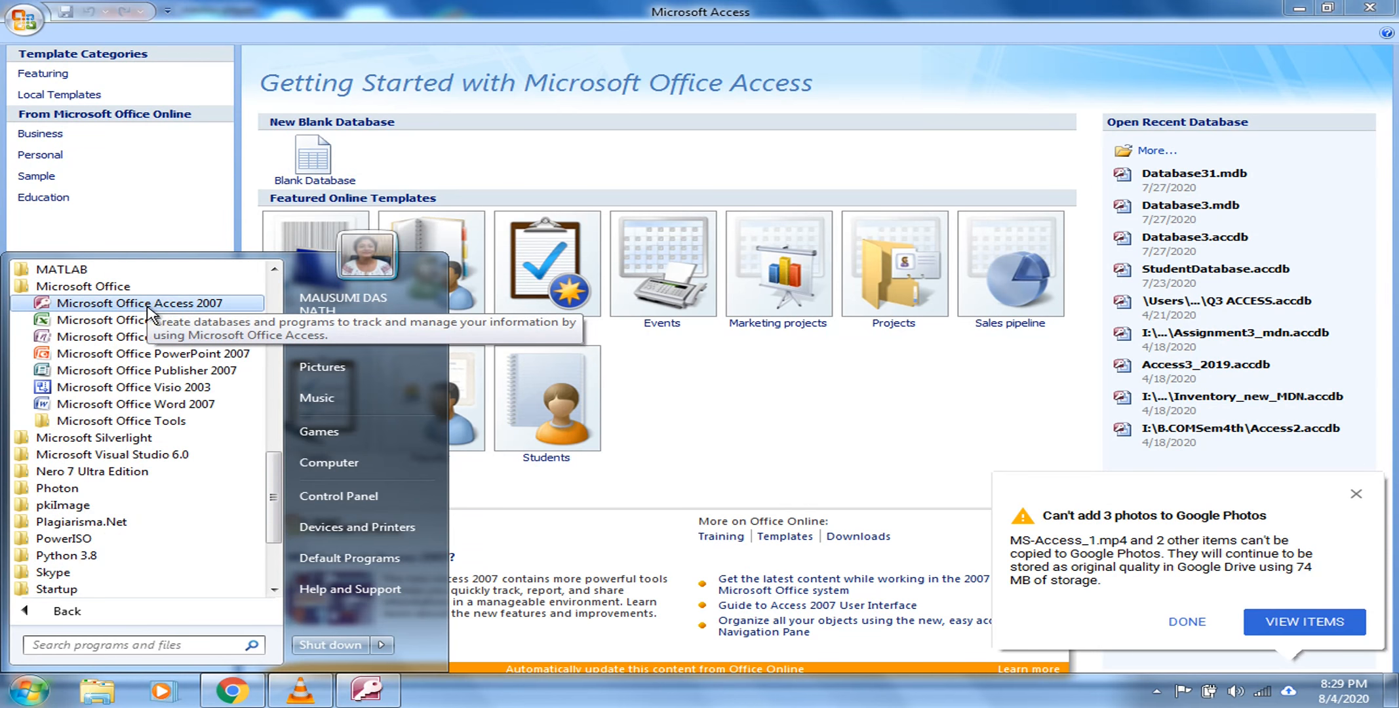
click(147, 307)
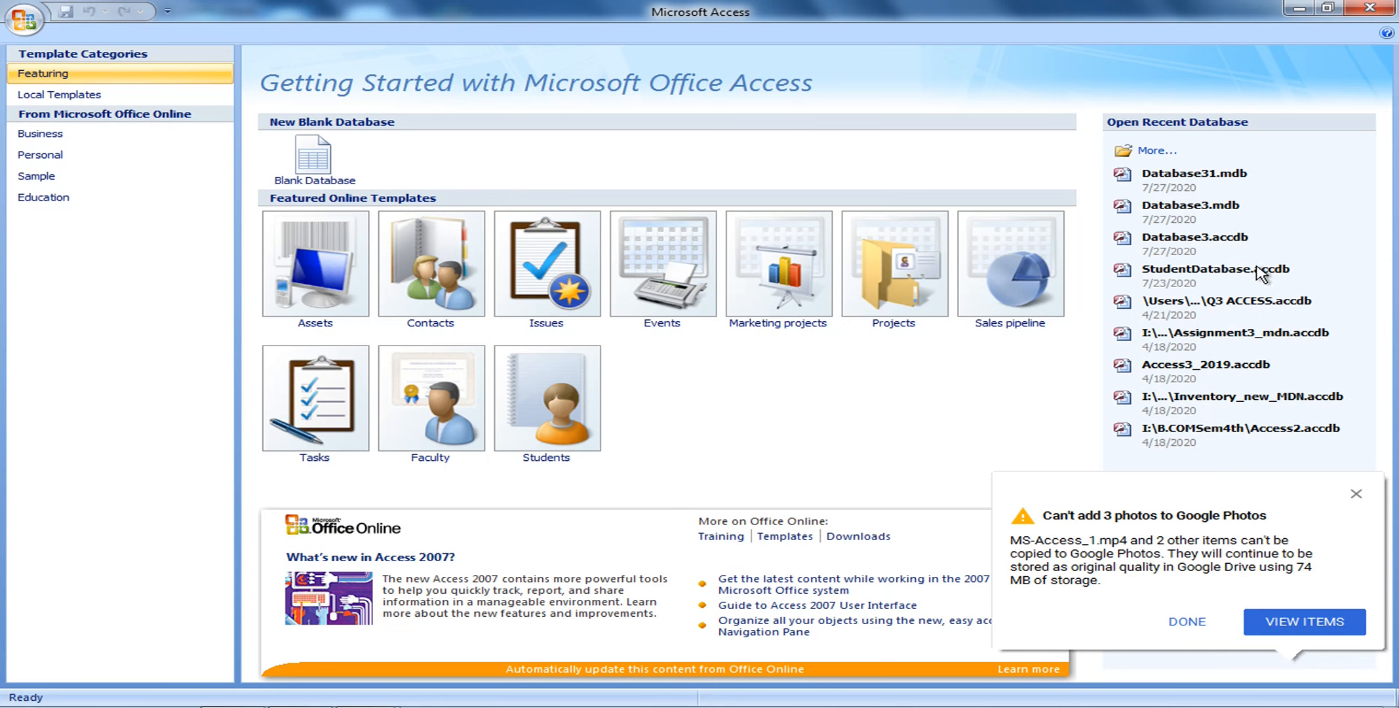
Close the Google Photos notification popup over the Getting Started page
click(1356, 498)
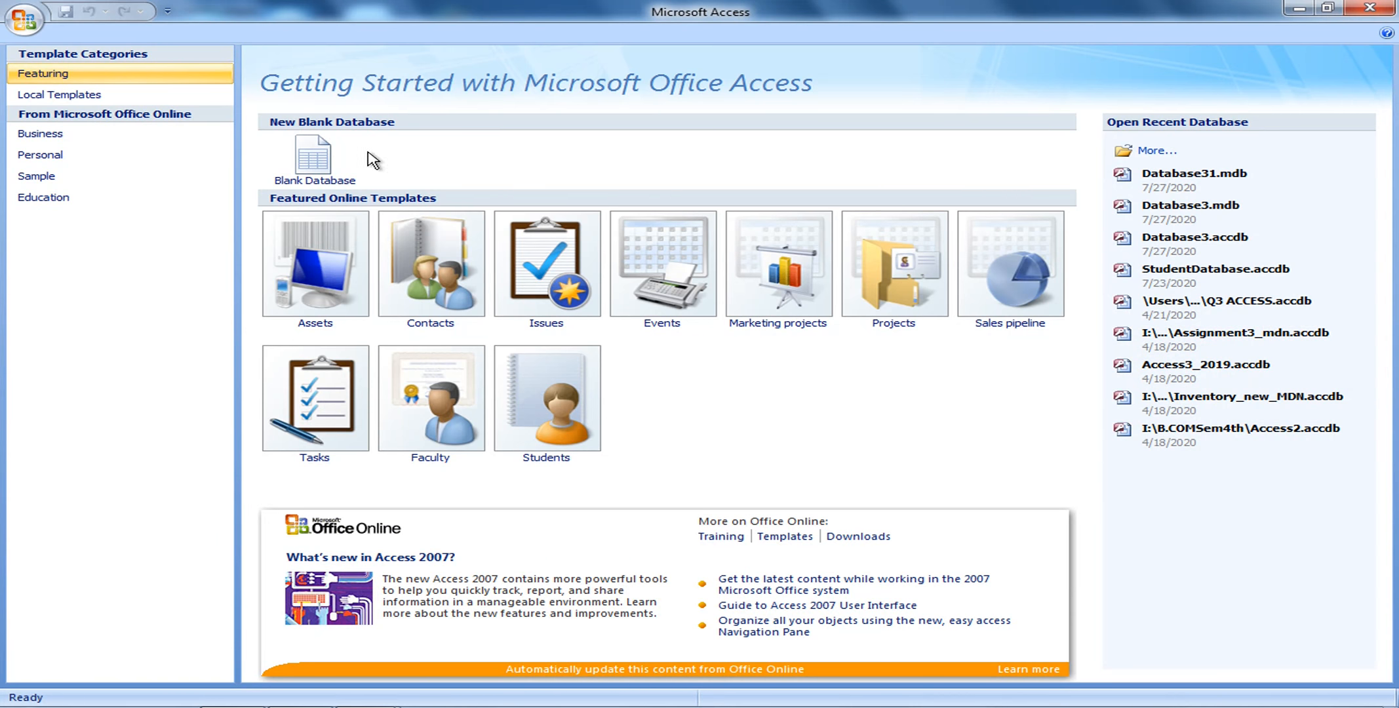
Choose Blank Database and browse for a save location for Database4.accdb
click(320, 163)
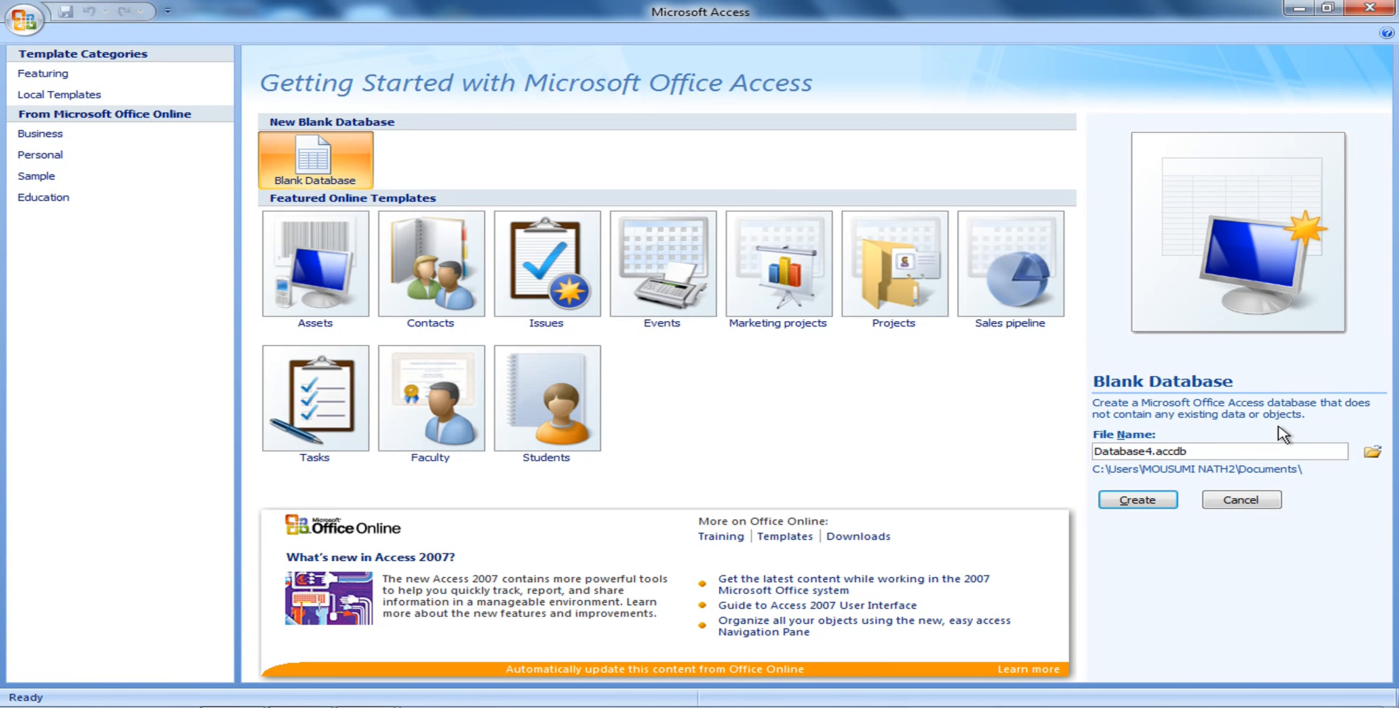
click(1373, 452)
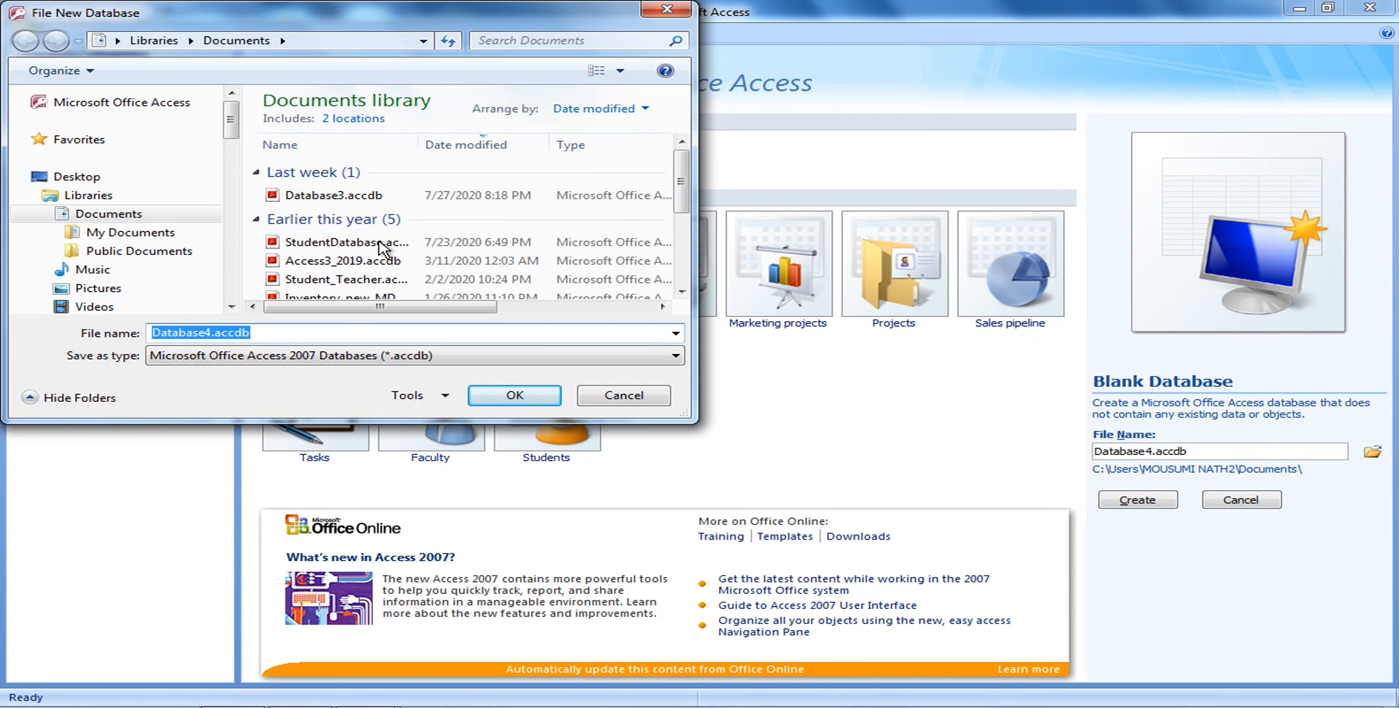
Try the D: drive as the save location and dismiss the resulting error message
drag(230, 128, 232, 251)
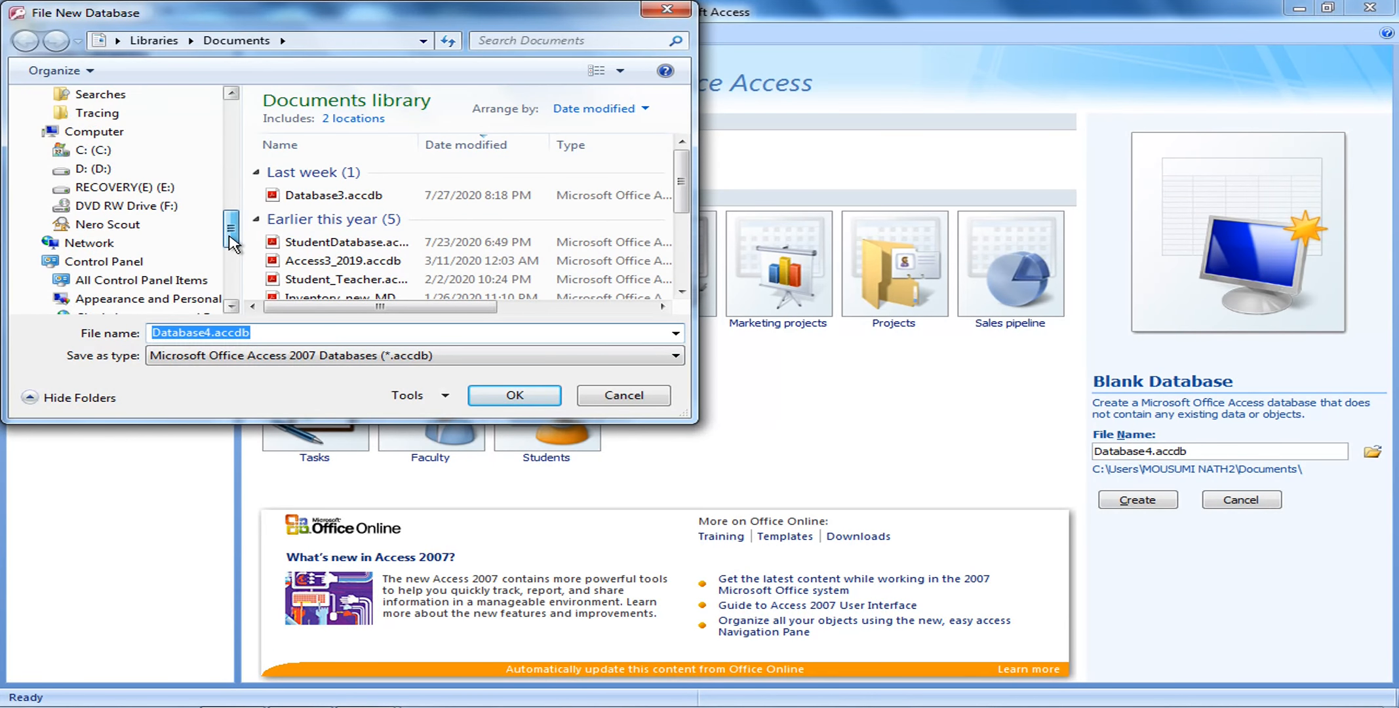
click(102, 172)
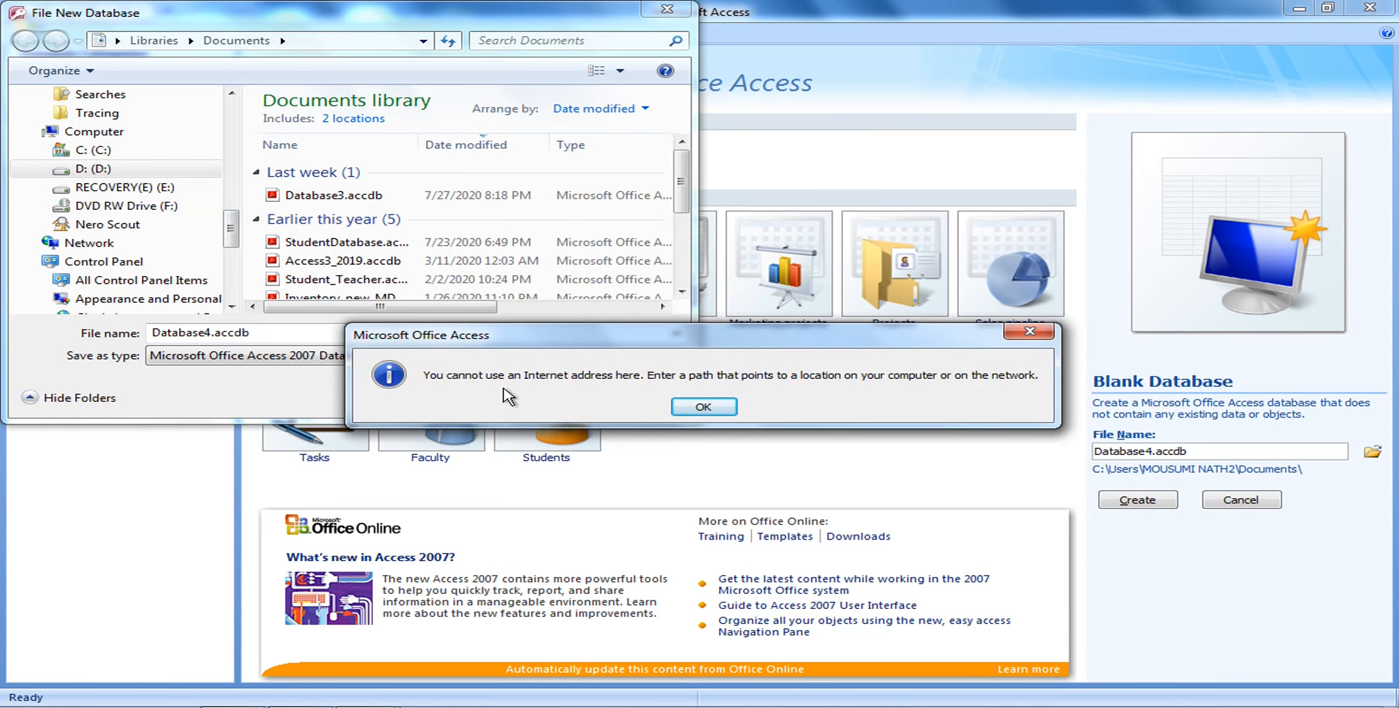
click(707, 409)
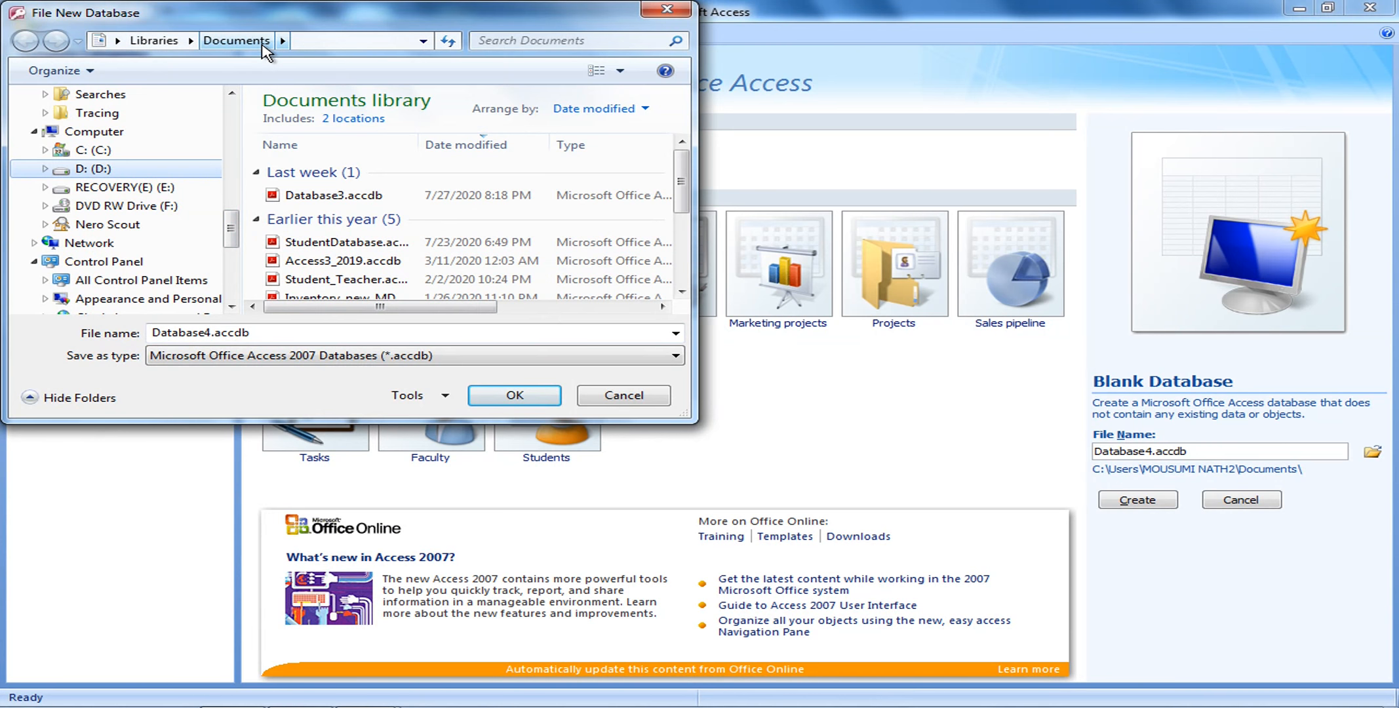
Enter Sample_MDN as the file name and show the Save as type format list
click(269, 335)
text(Sample)
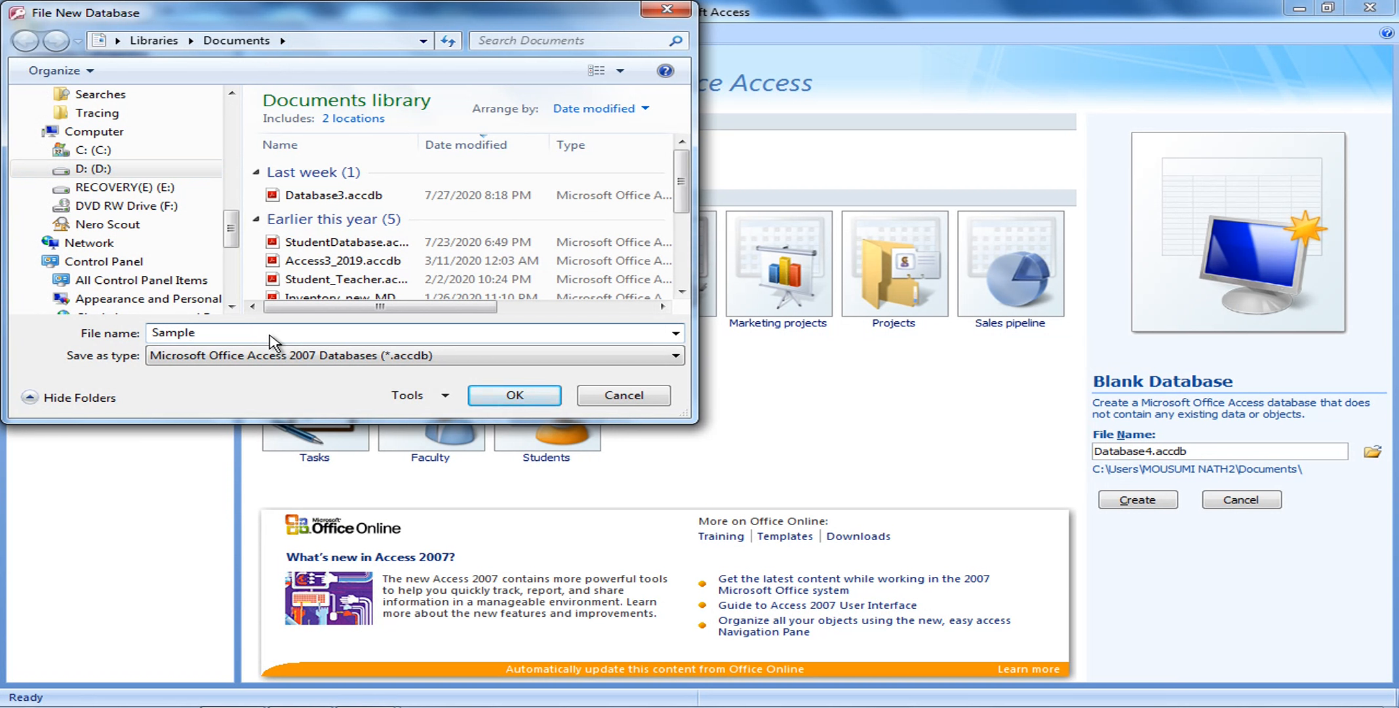
text(_MDN)
click(675, 356)
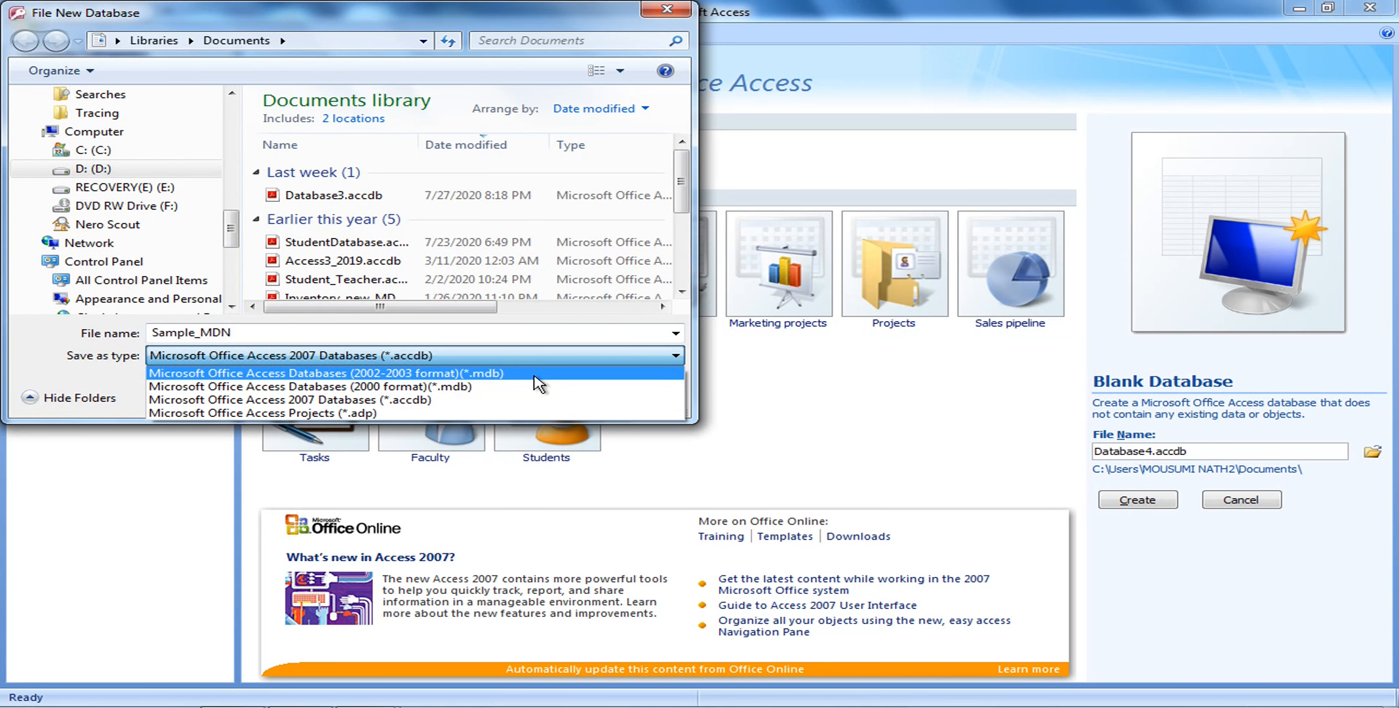
Save Sample_MDN as an Access 2002-2003 (*.mdb) database, dismissing the D: drive error
click(534, 373)
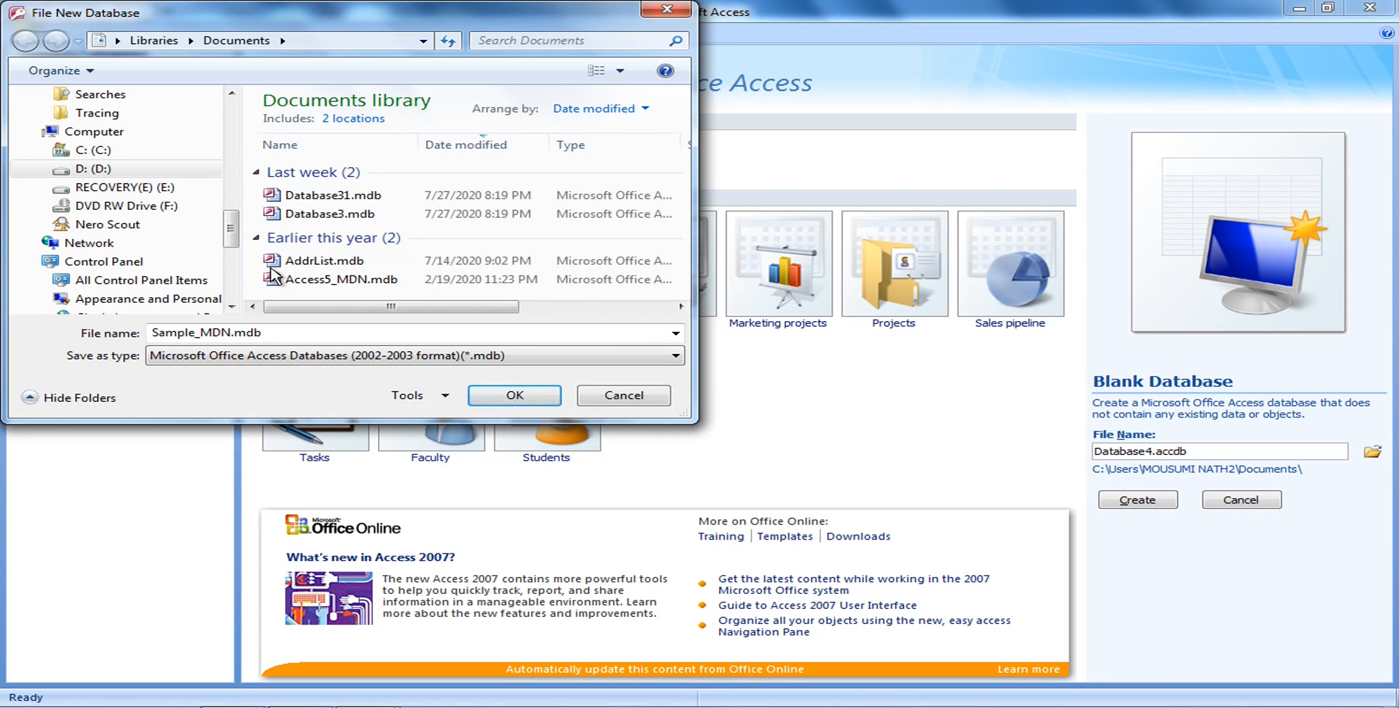
click(92, 171)
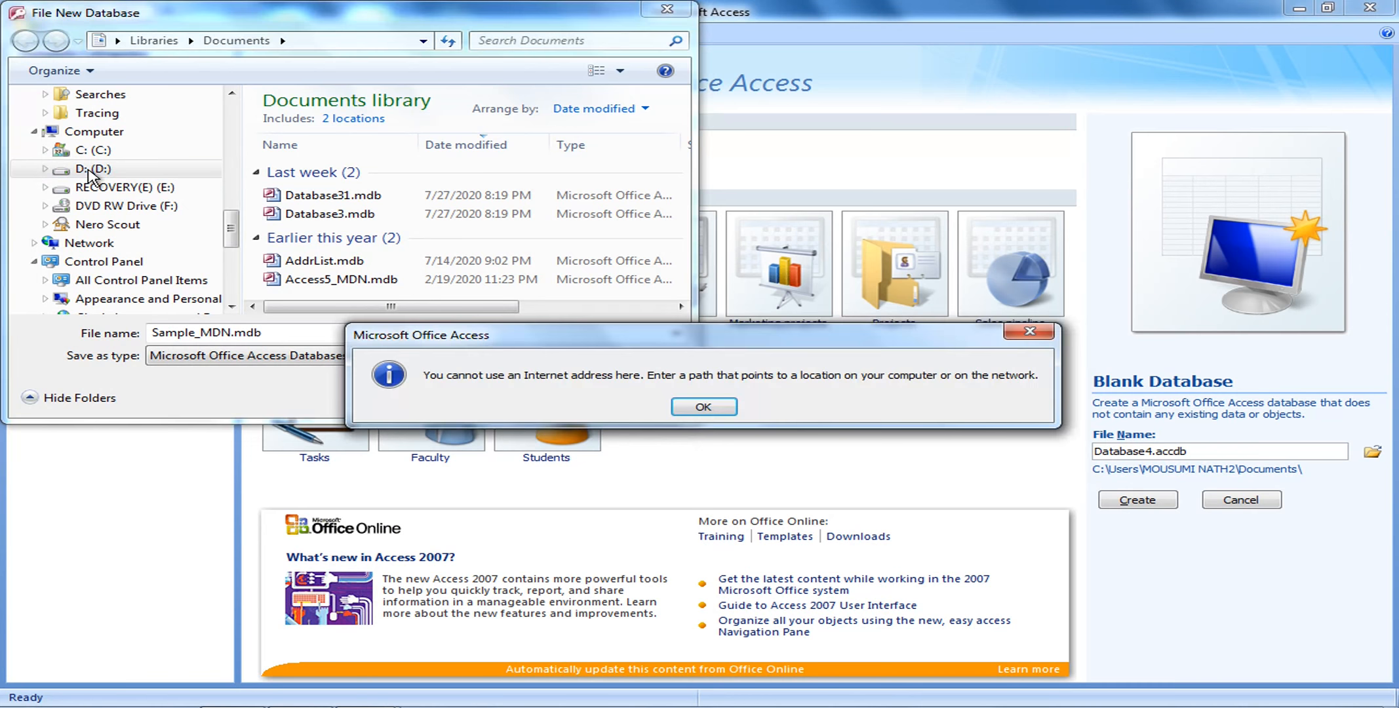
click(699, 408)
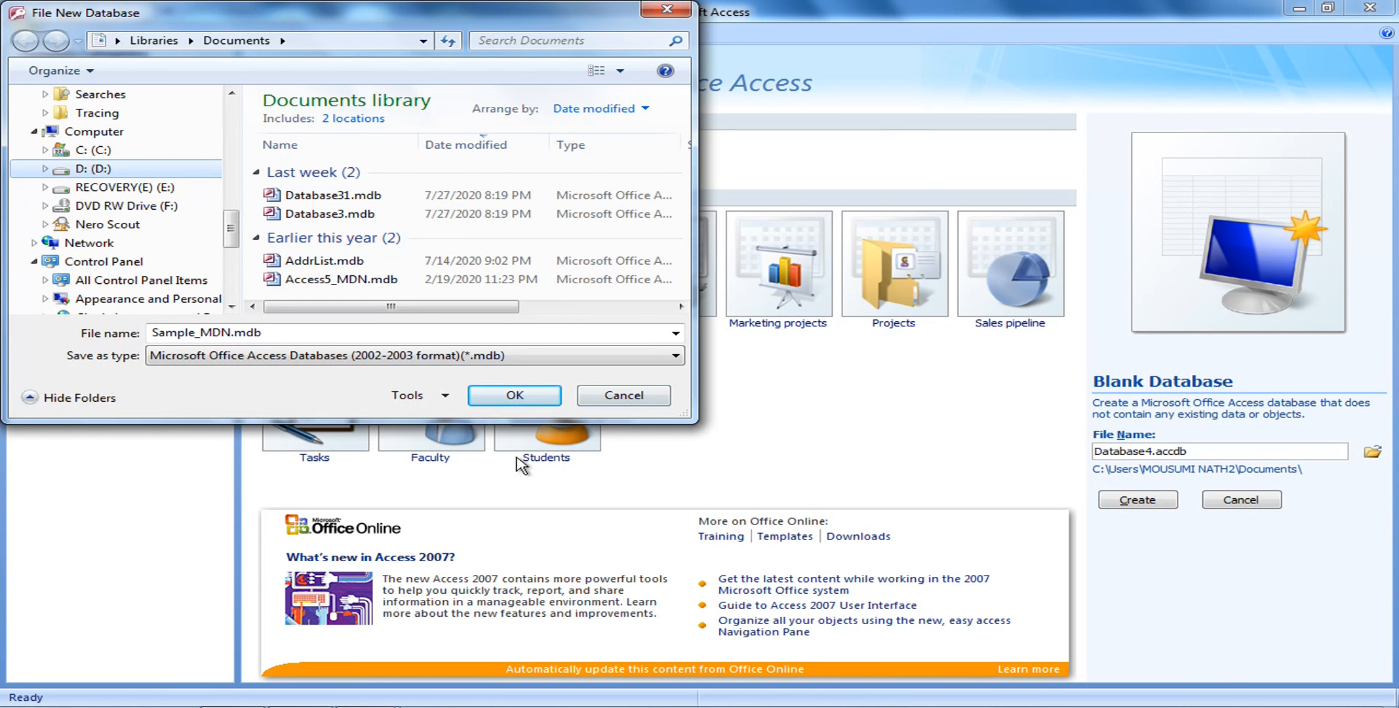
click(526, 397)
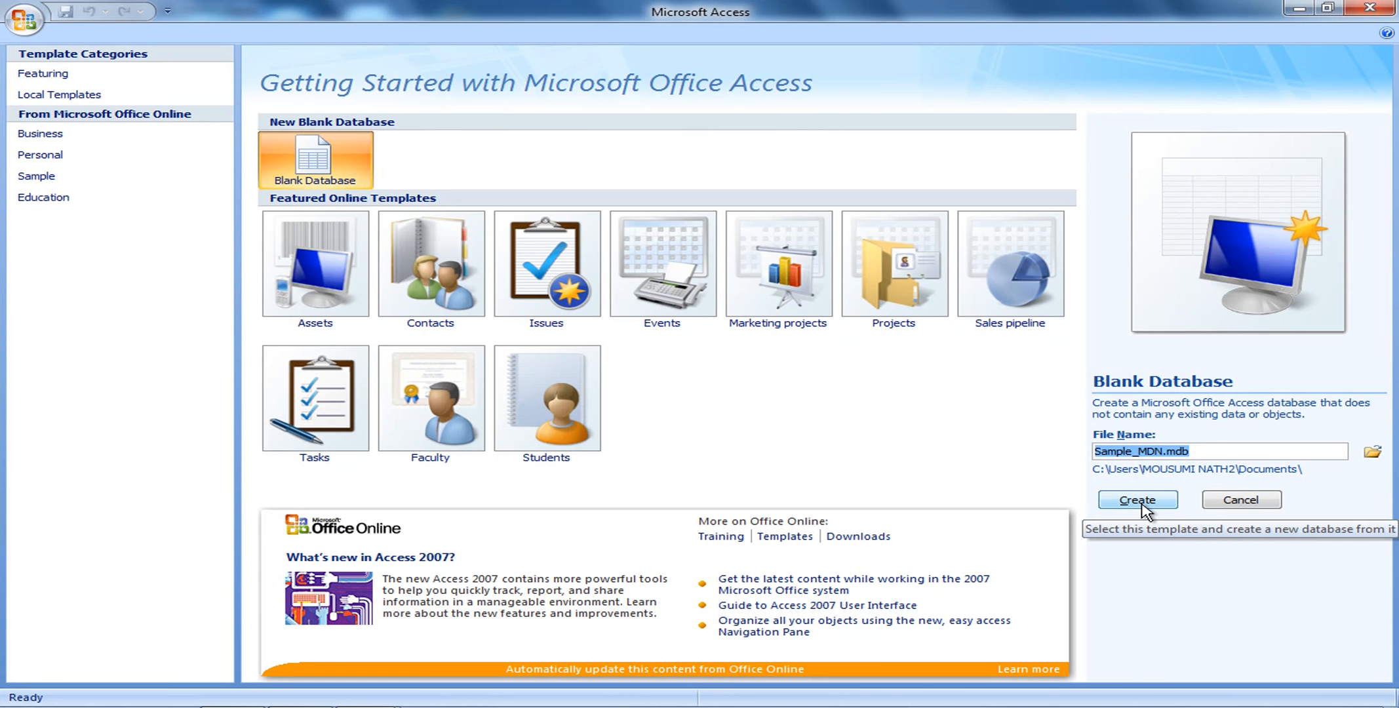
Create the Sample_MDN.mdb database, which opens an empty Table1 datasheet
click(1141, 504)
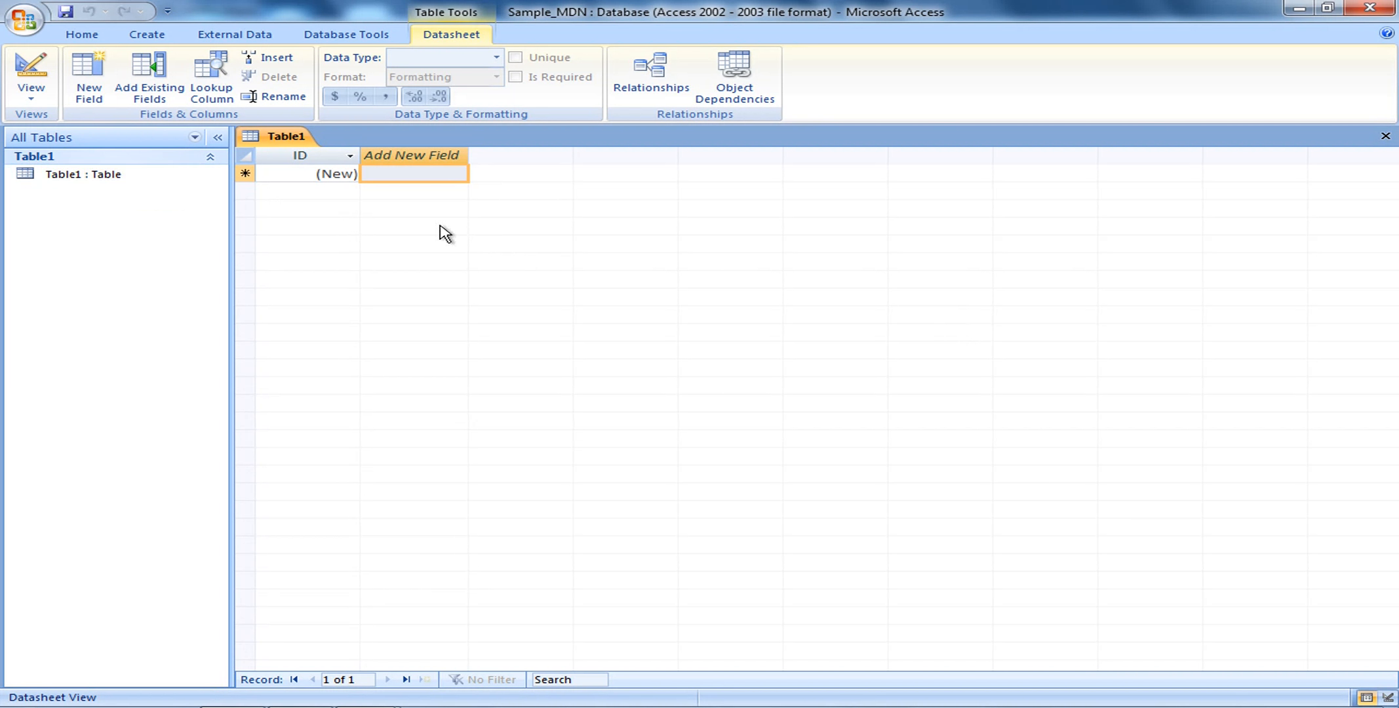
Close the default Table1 without saving it
click(1384, 138)
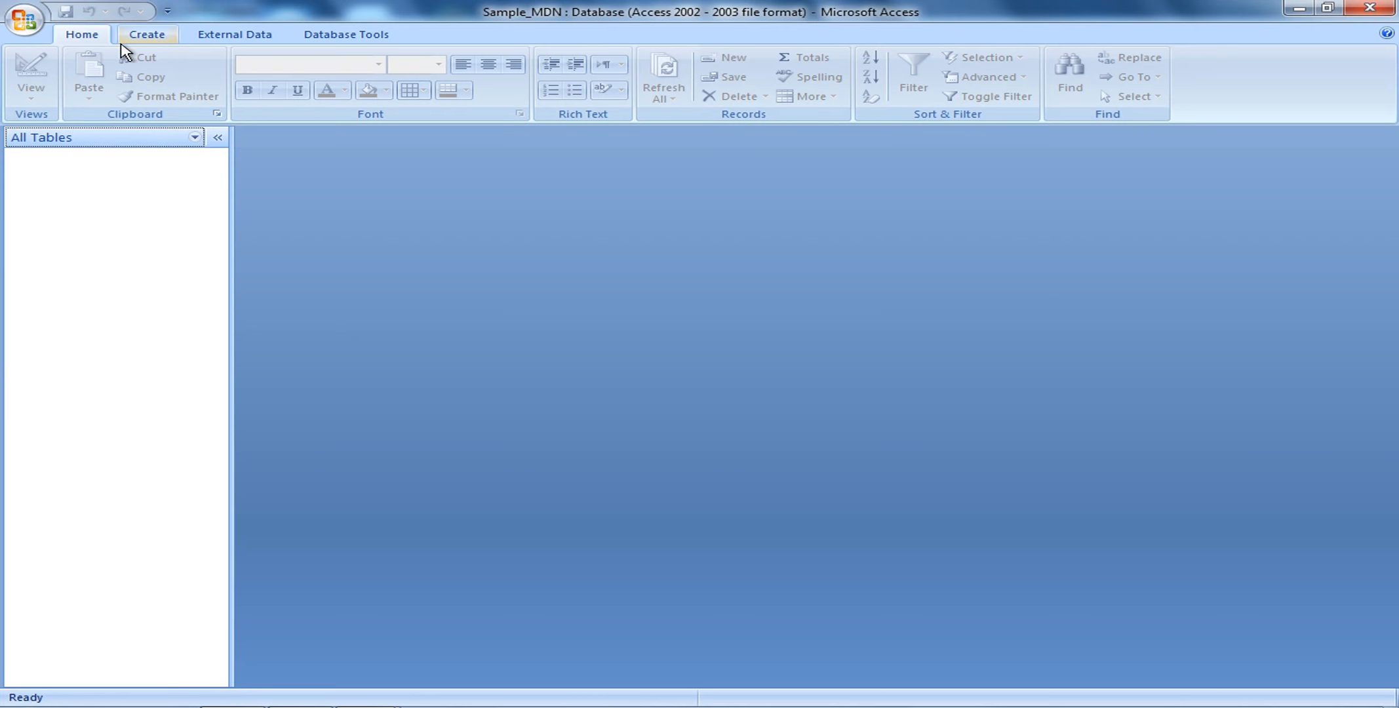
Start a new table in Design view from the Create tab's Table Design
click(160, 46)
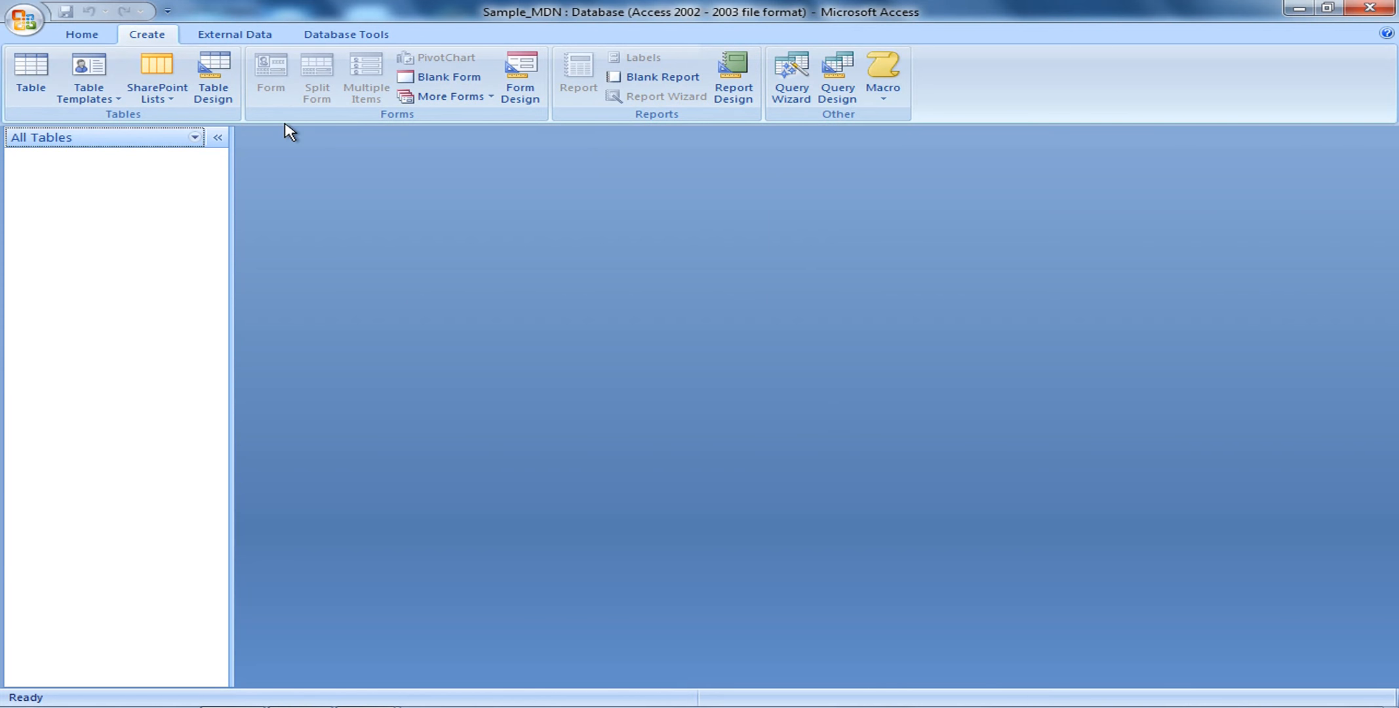
click(218, 93)
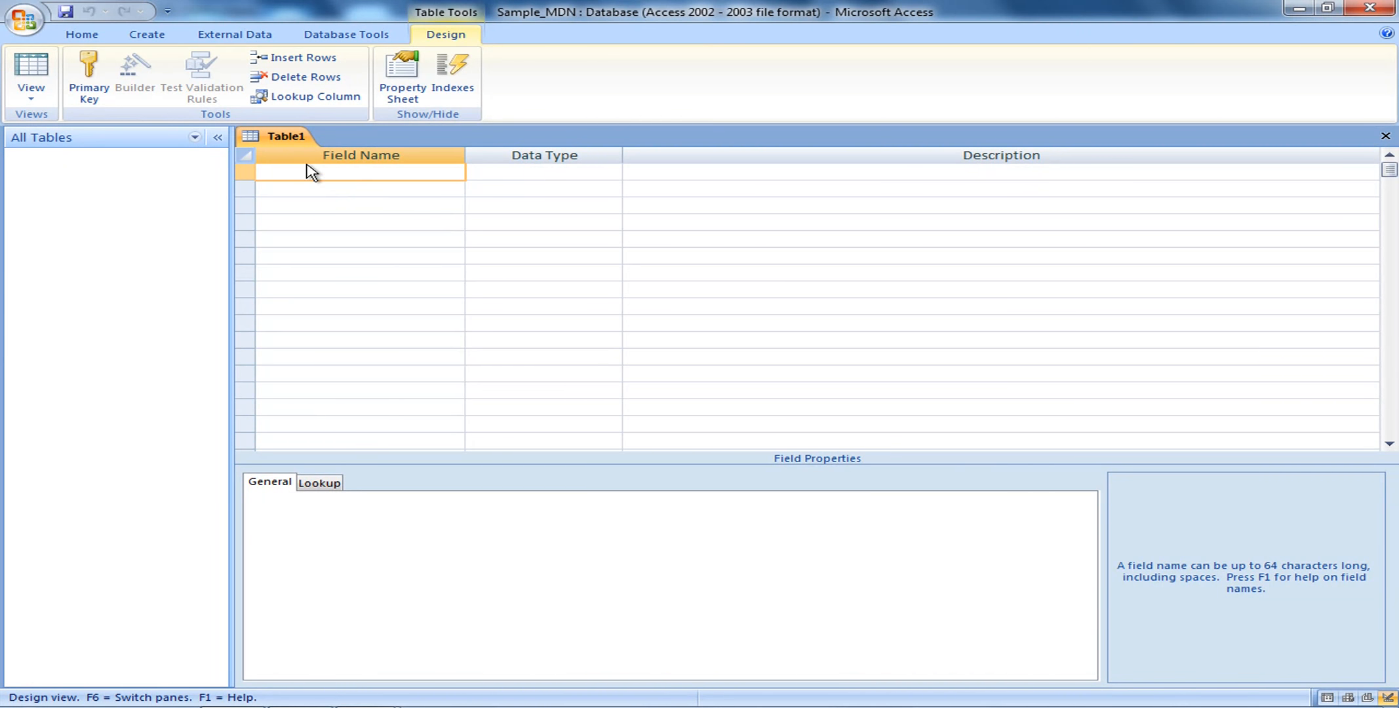
Enter Roll_No as Table1's first field name, keeping the default Text type
text(Roll_N)
text(o)
Set Roll_No as Table1's primary key from its right-click menu
right_click(346, 169)
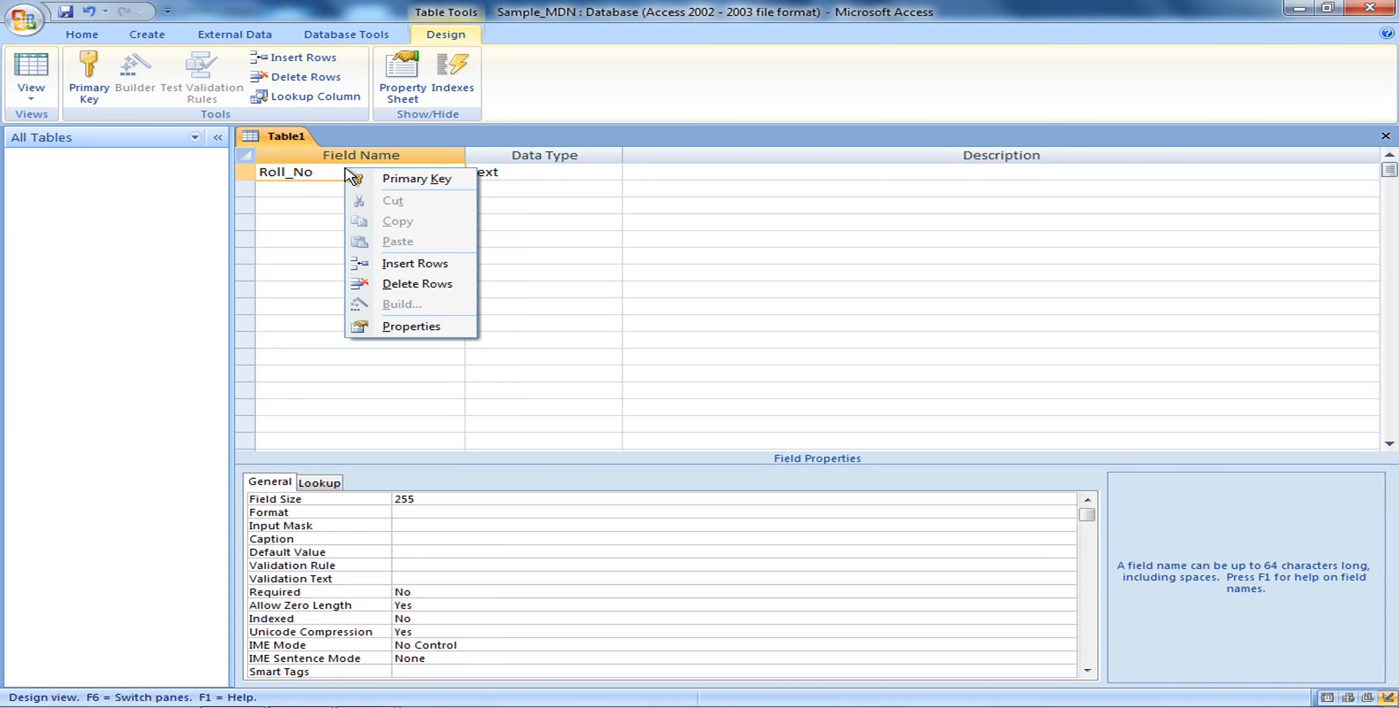
click(408, 187)
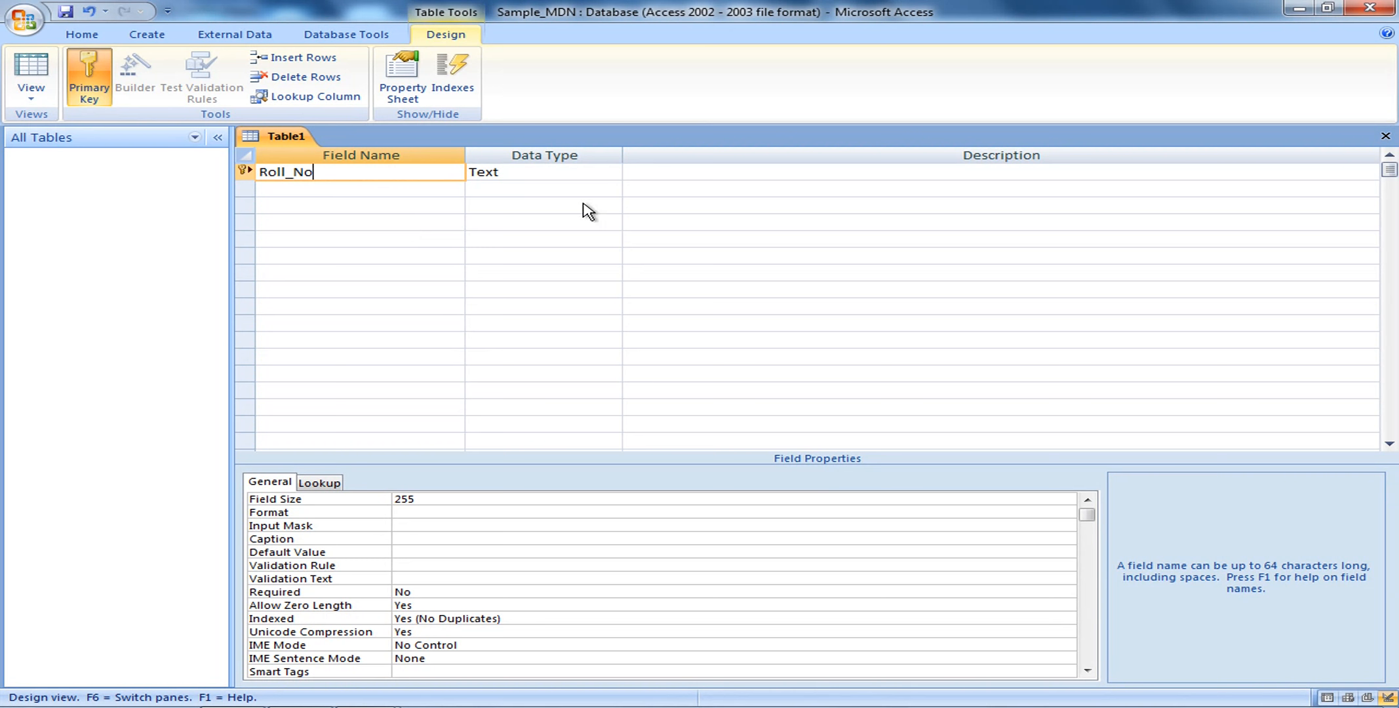
click(611, 174)
click(612, 174)
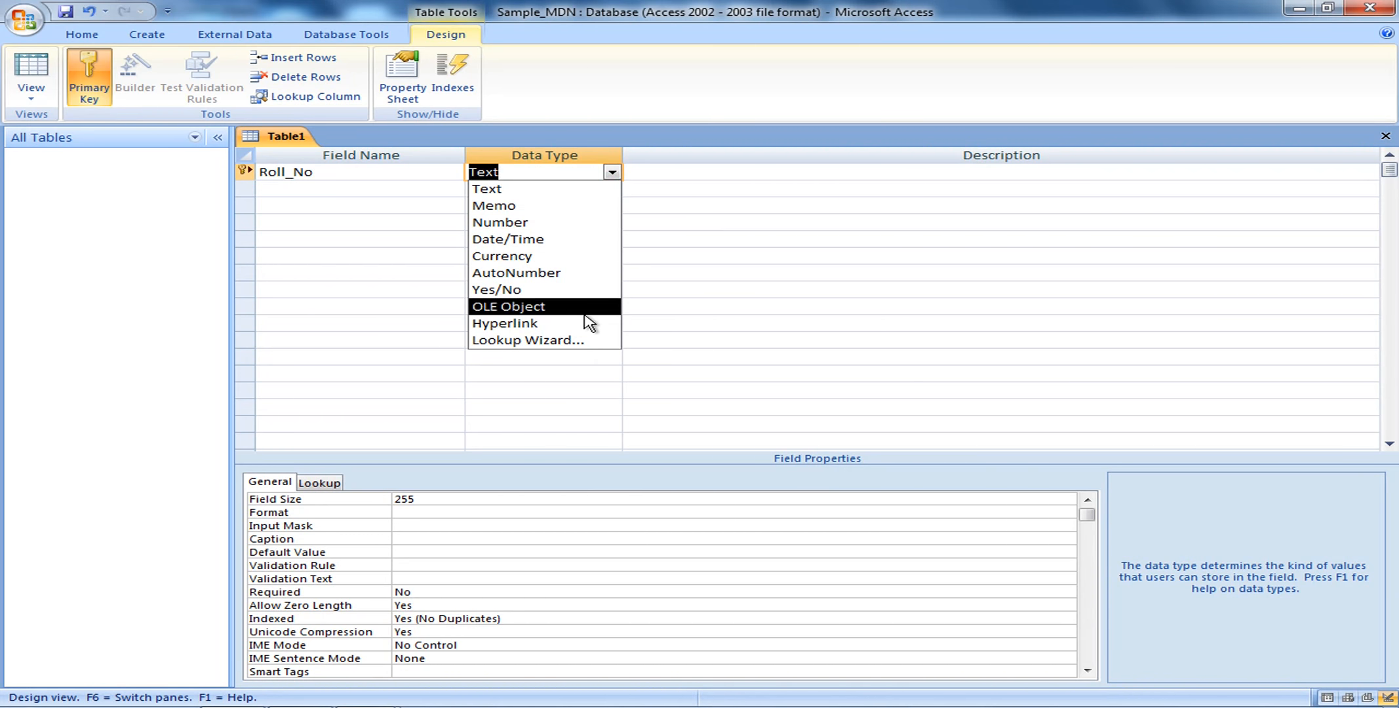
click(575, 193)
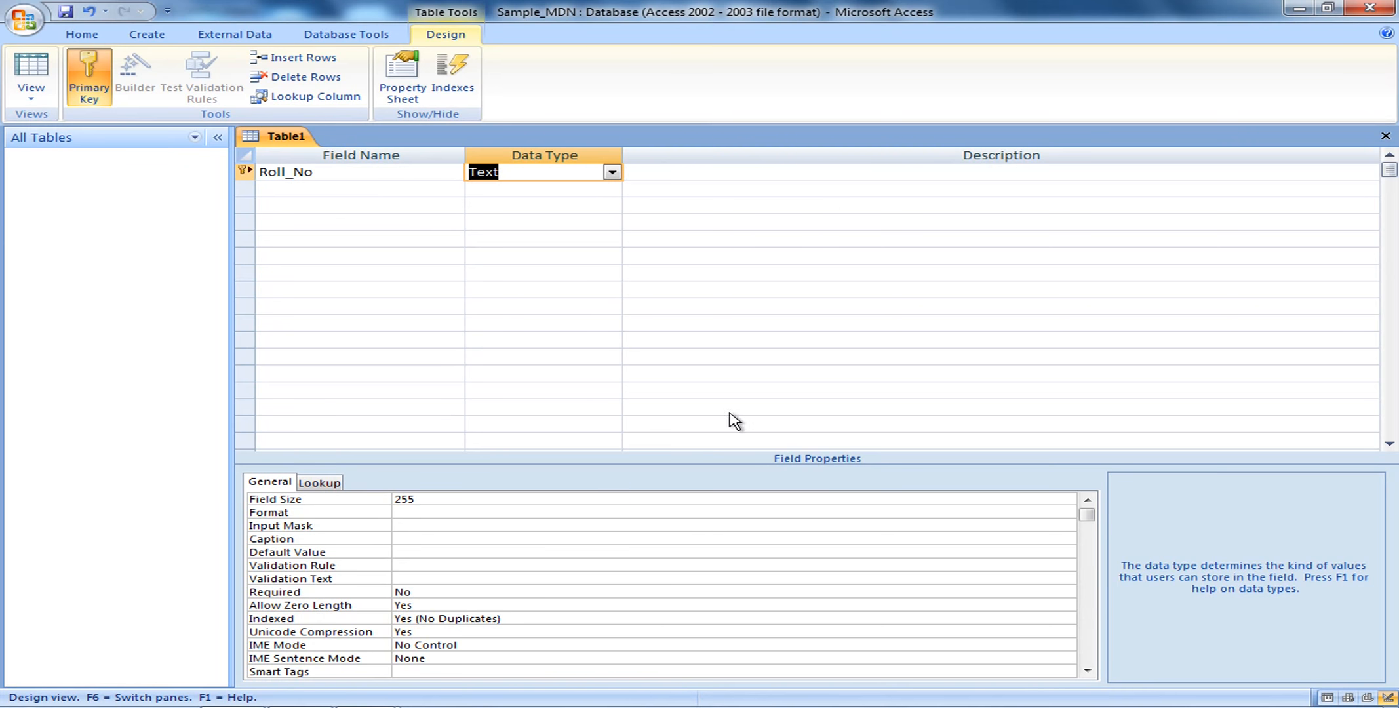
Enter 'Roll_no is chosen as primary key' as the Roll_No field's description
click(832, 173)
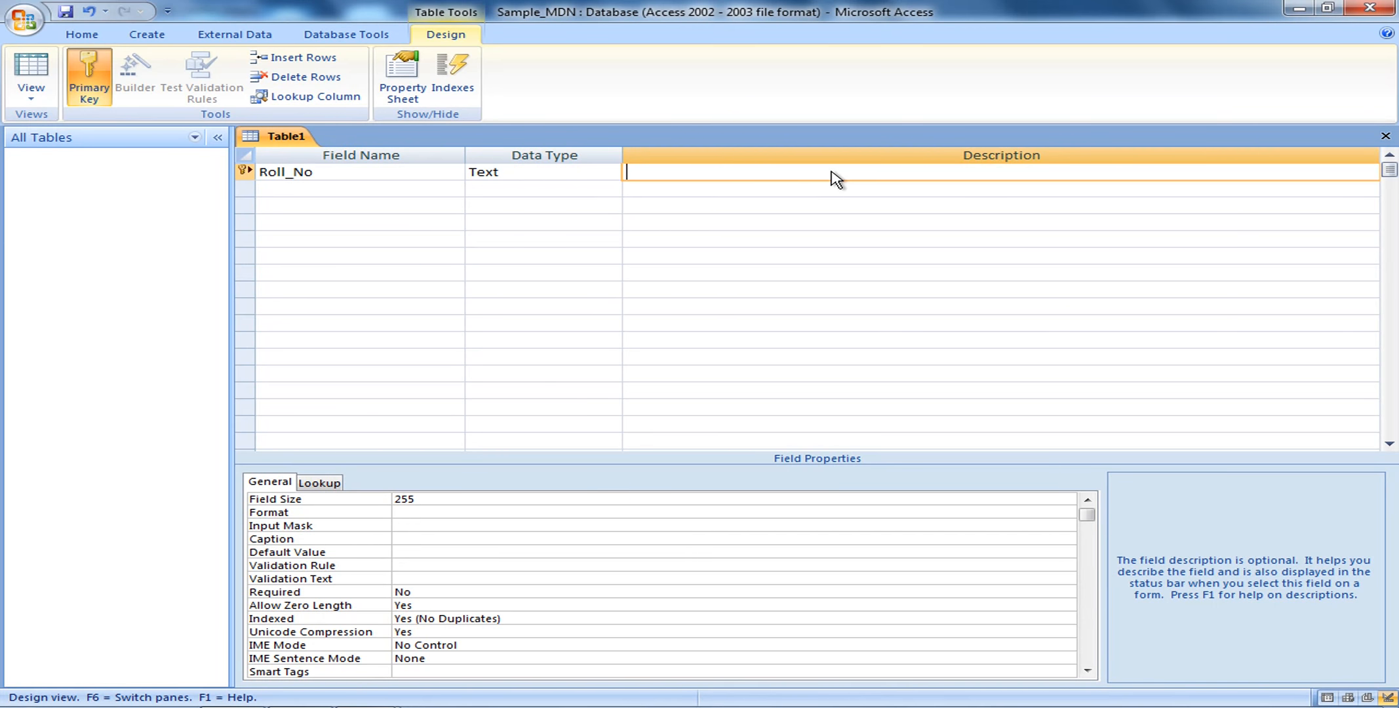
text(Roll_no is chosen a)
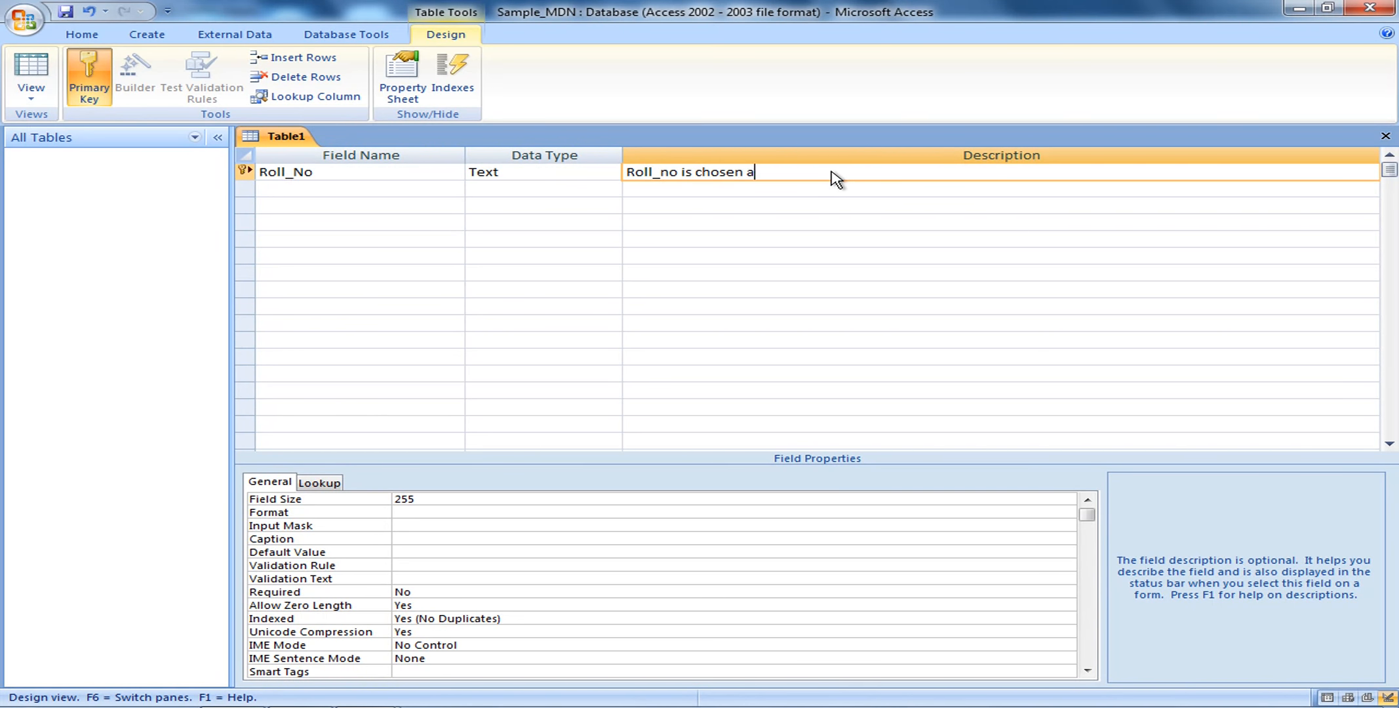
text(s primary key)
click(814, 189)
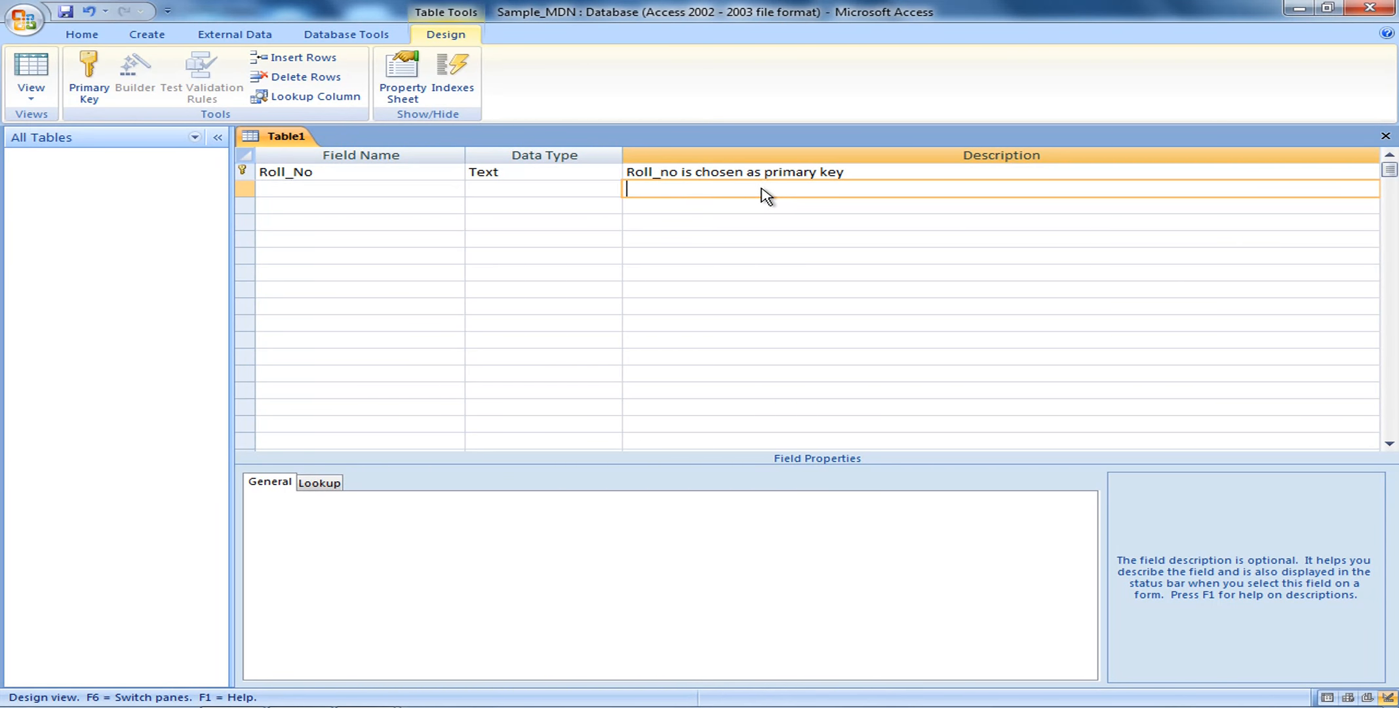
Select the Roll_No field row to display its Field Properties, showing Field Size 255
click(444, 173)
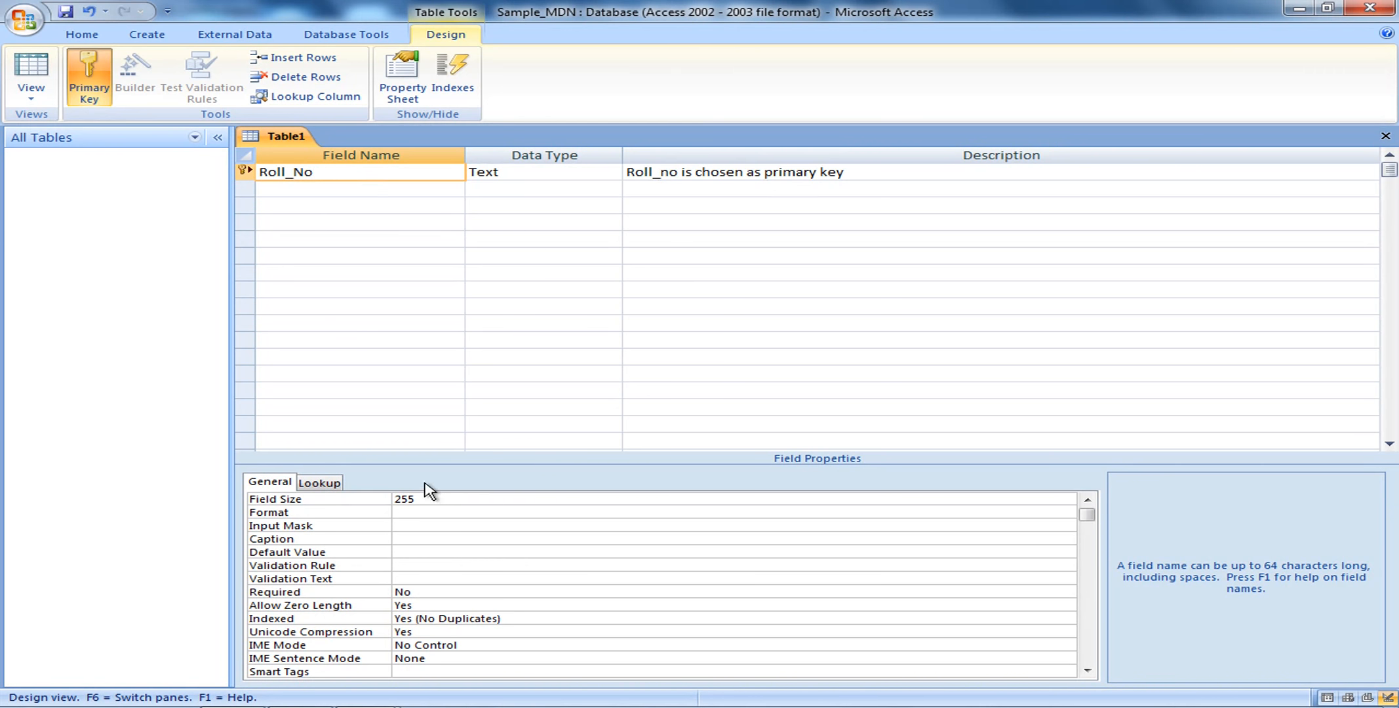
click(284, 488)
click(1087, 670)
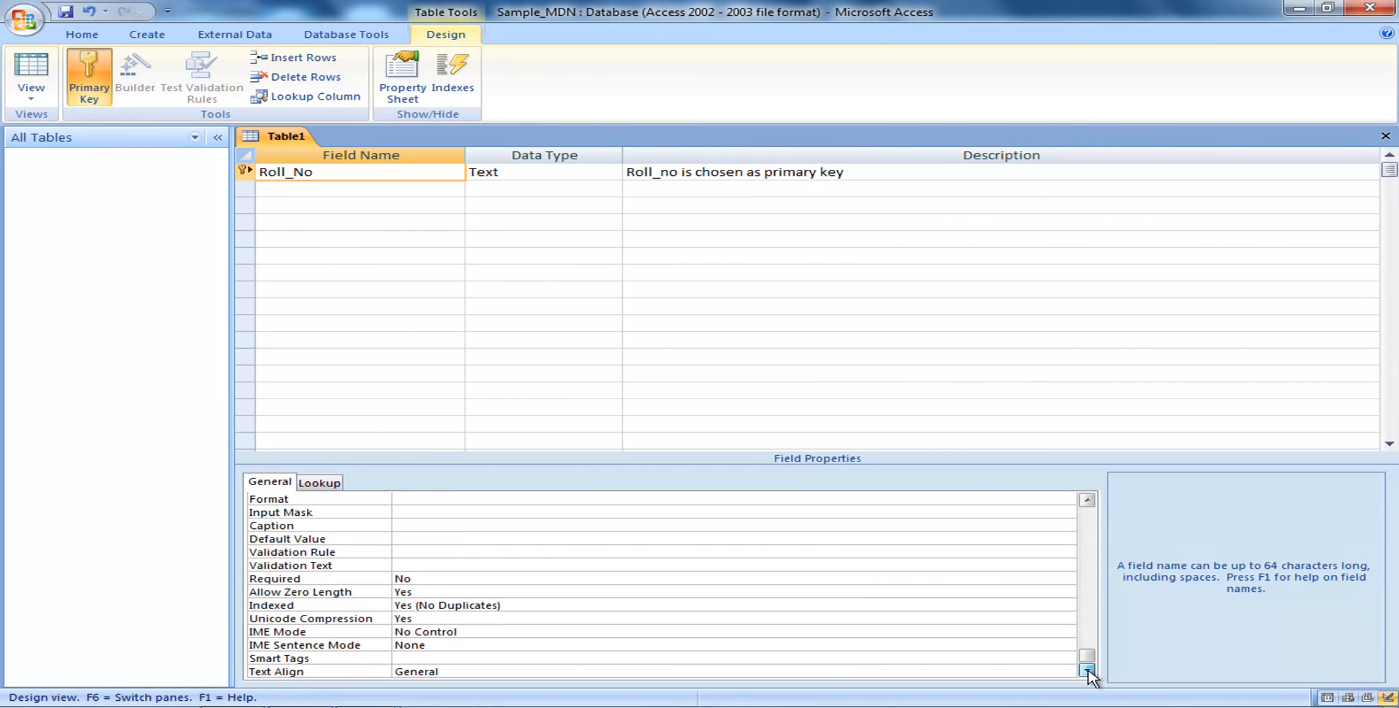
drag(1088, 656, 1101, 525)
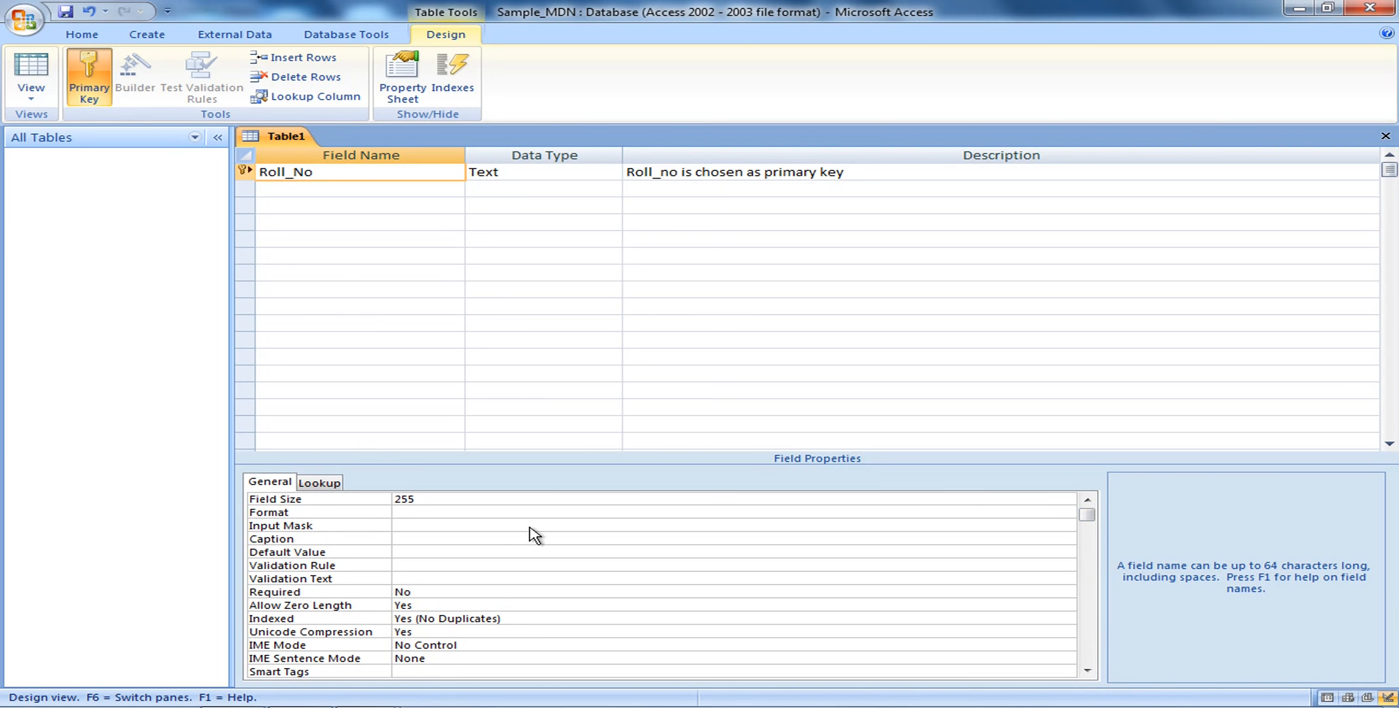
click(459, 502)
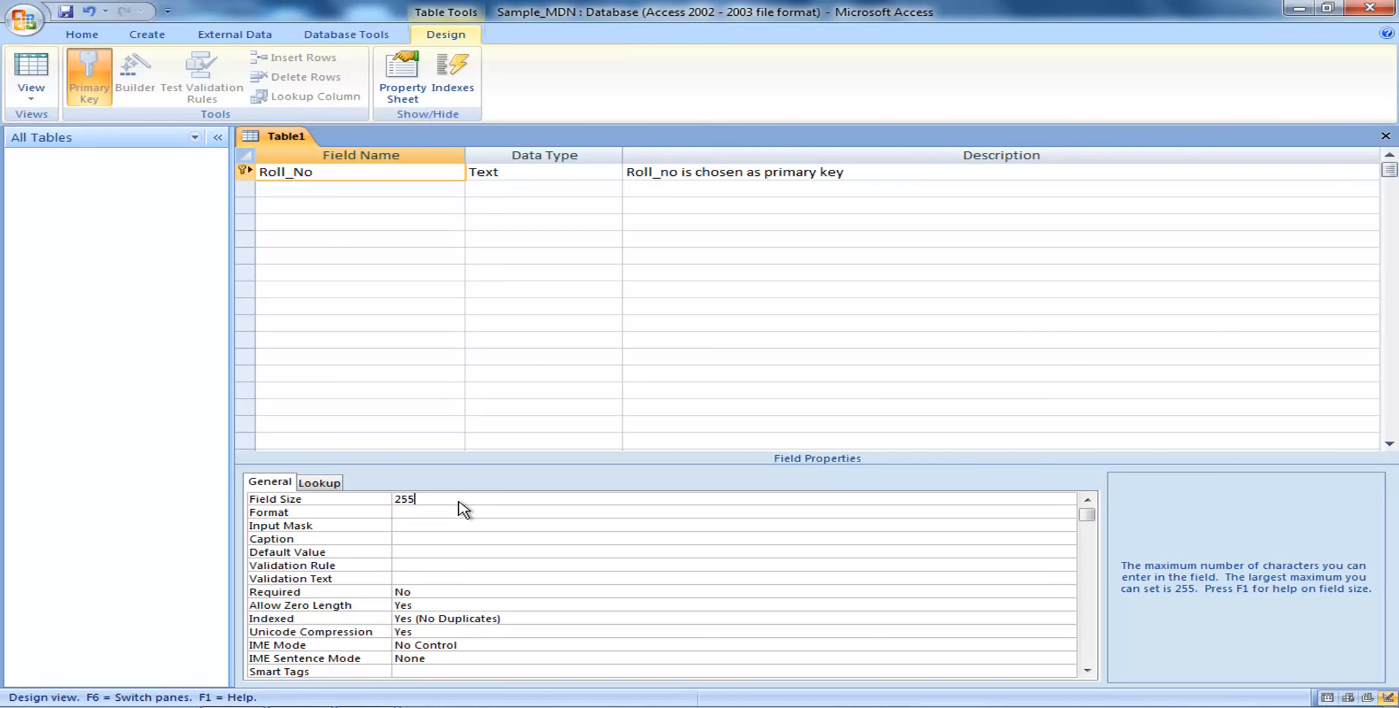
Change Roll_No's Field Size from 255 to 5, leaving Format unset
key(BackSpace)
key(BackSpace)
key(BackSpace)
text(5)
click(451, 514)
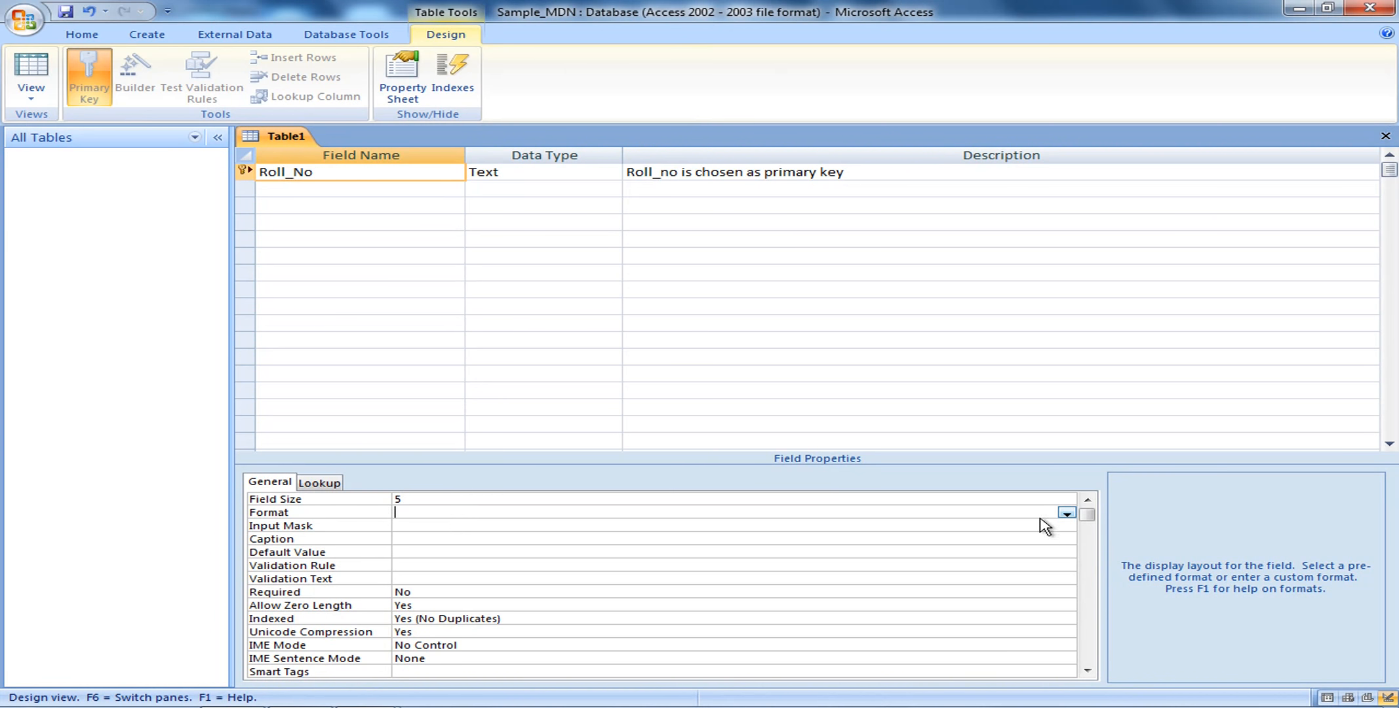
click(1067, 514)
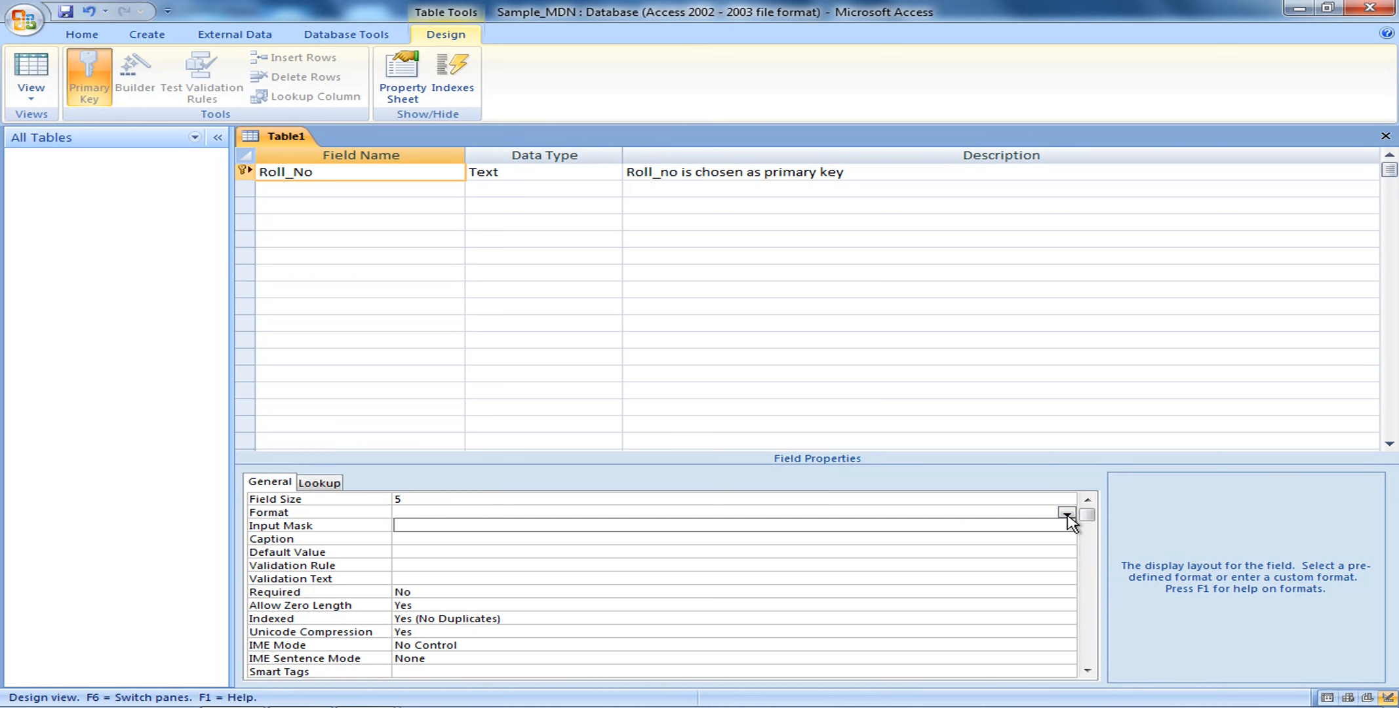
click(1067, 514)
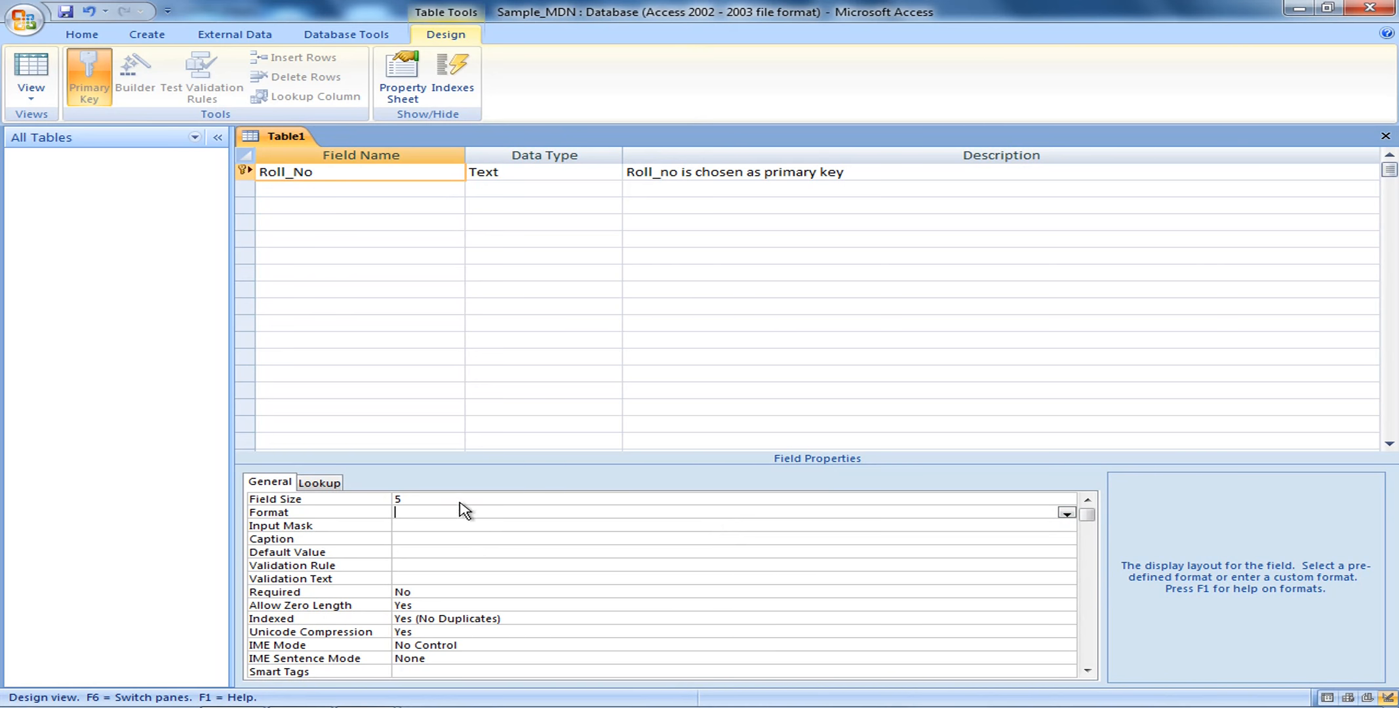
Name the second field 'Name', which brings up a reserved-word warning
click(317, 190)
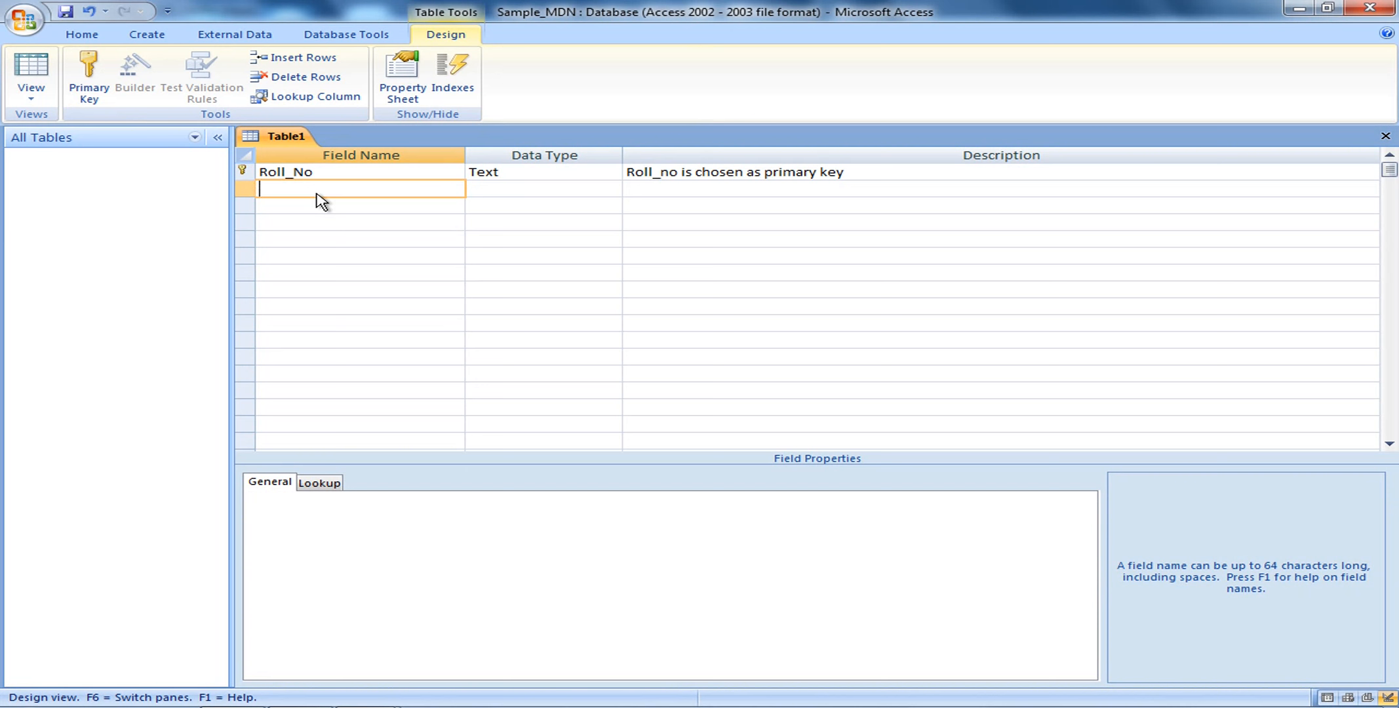
text(Name)
key(Left)
key(Left)
key(Left)
key(Left)
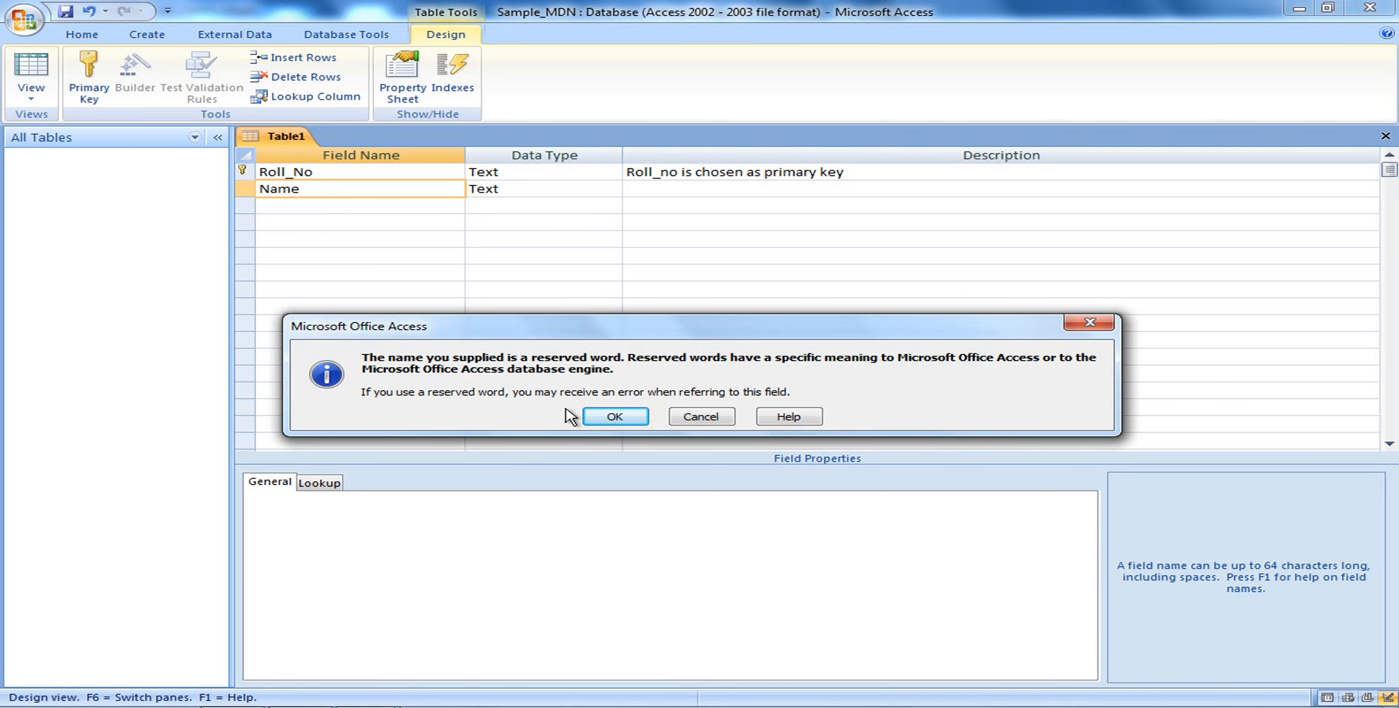
Close the reserved-word warning and prefix the second field with St_ to make St_Name
click(622, 419)
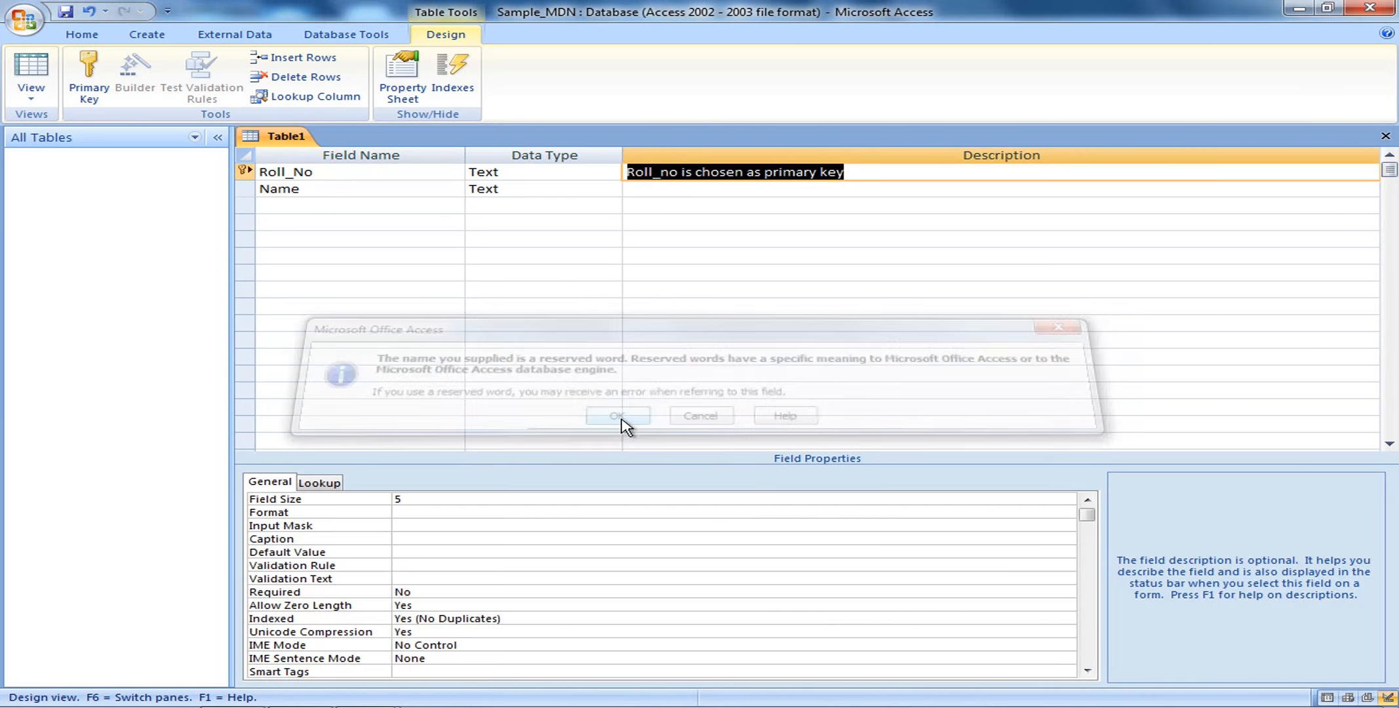
click(261, 192)
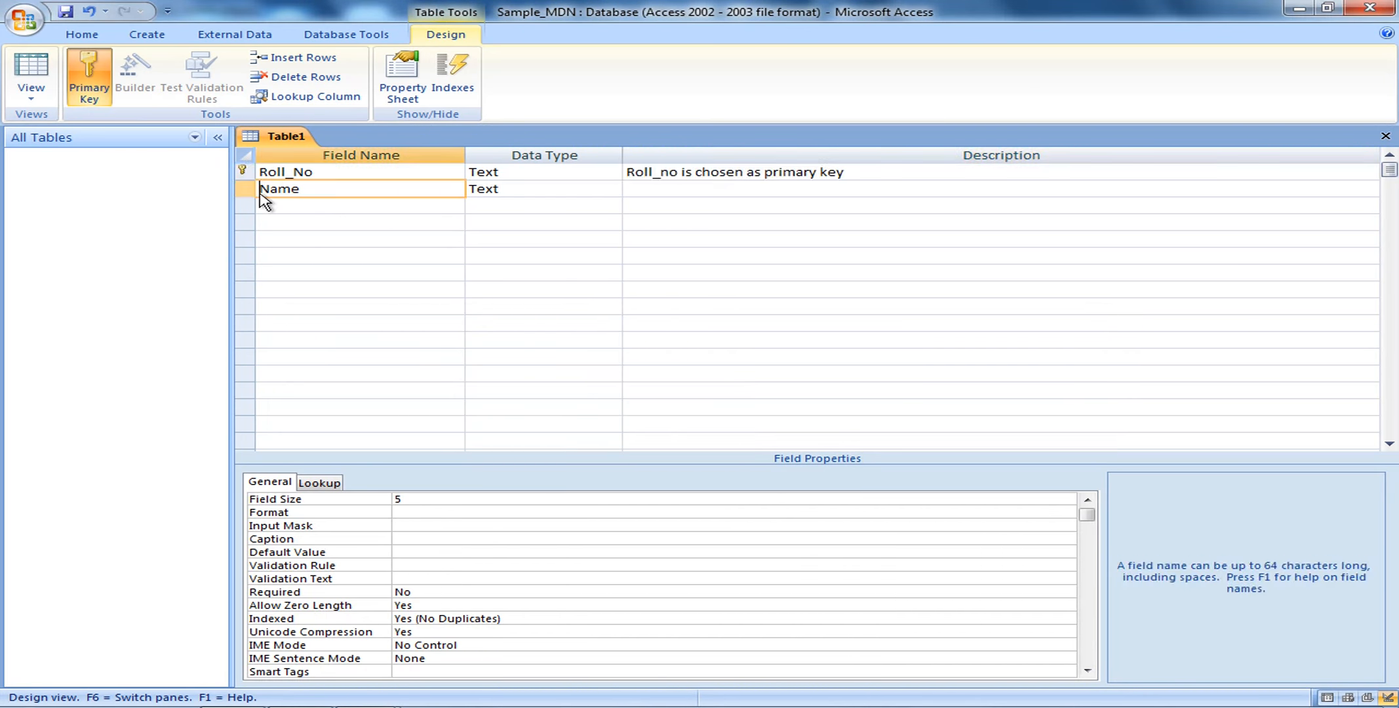
text(St)
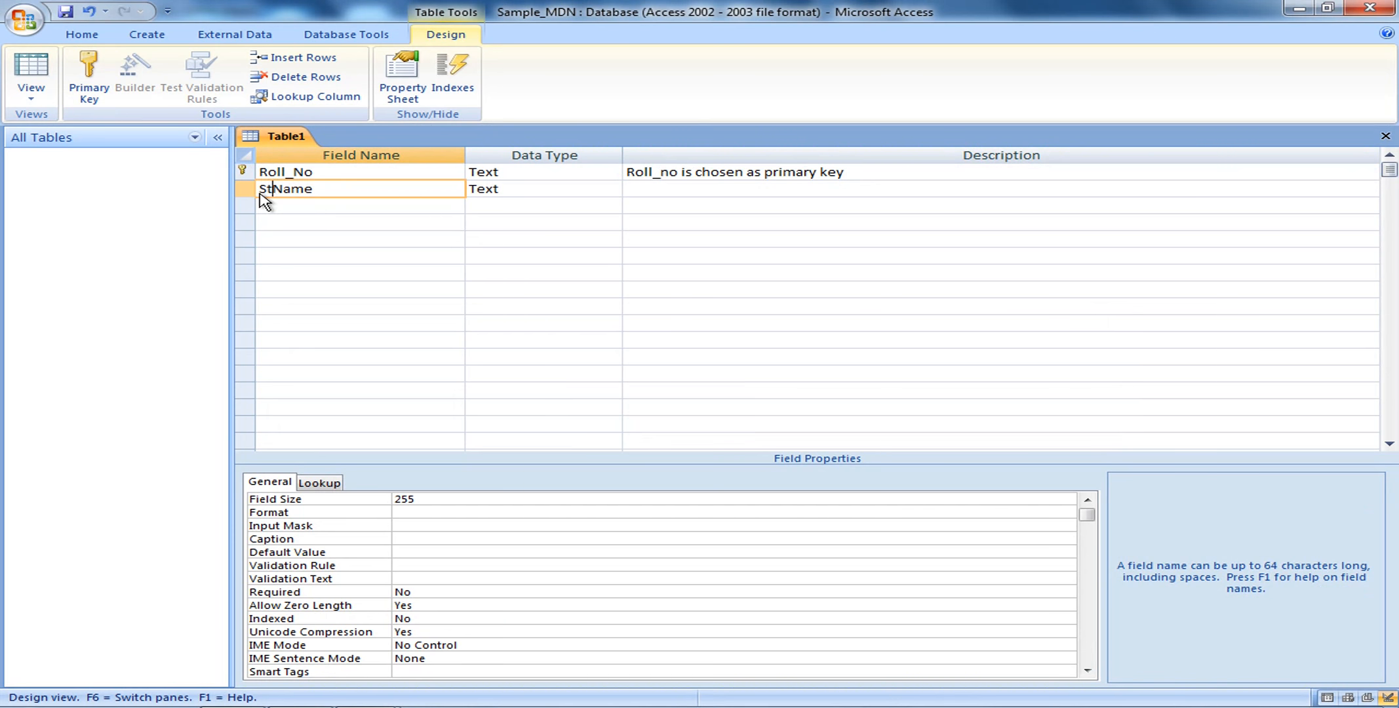
text(_)
click(517, 191)
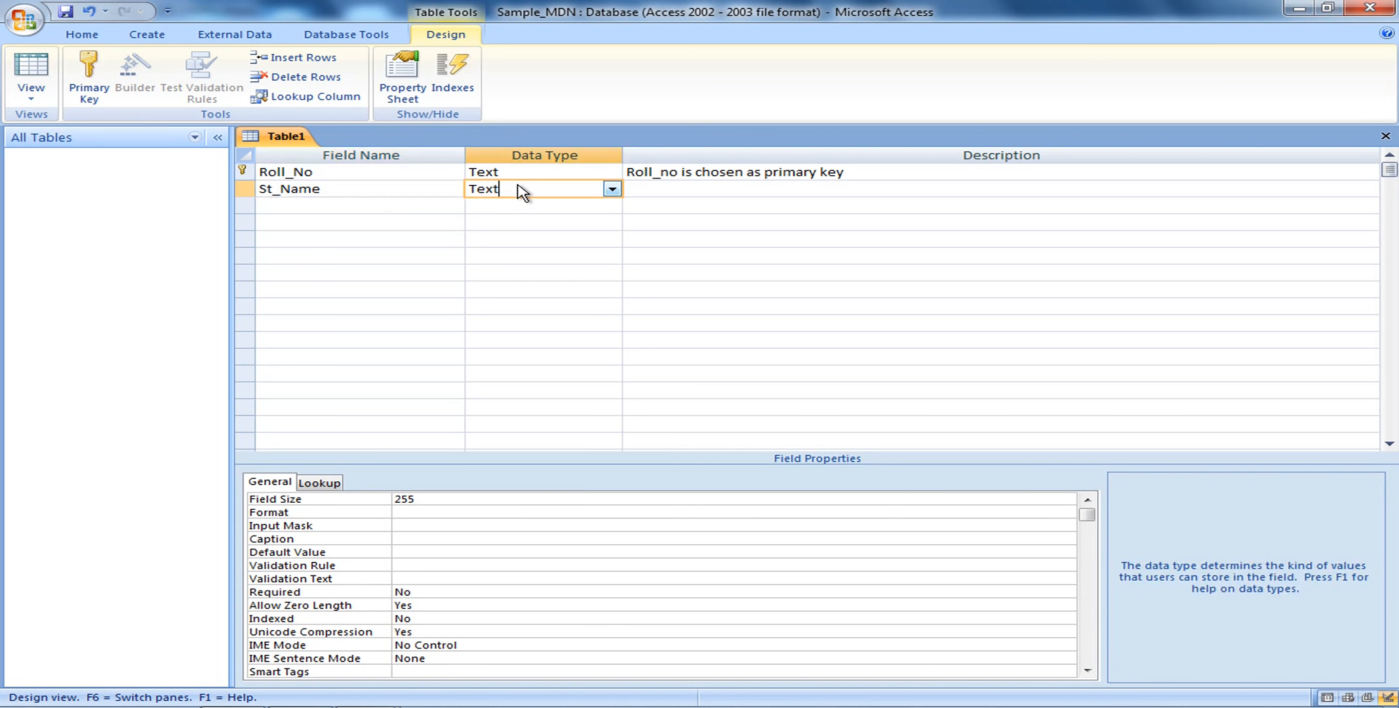
click(673, 192)
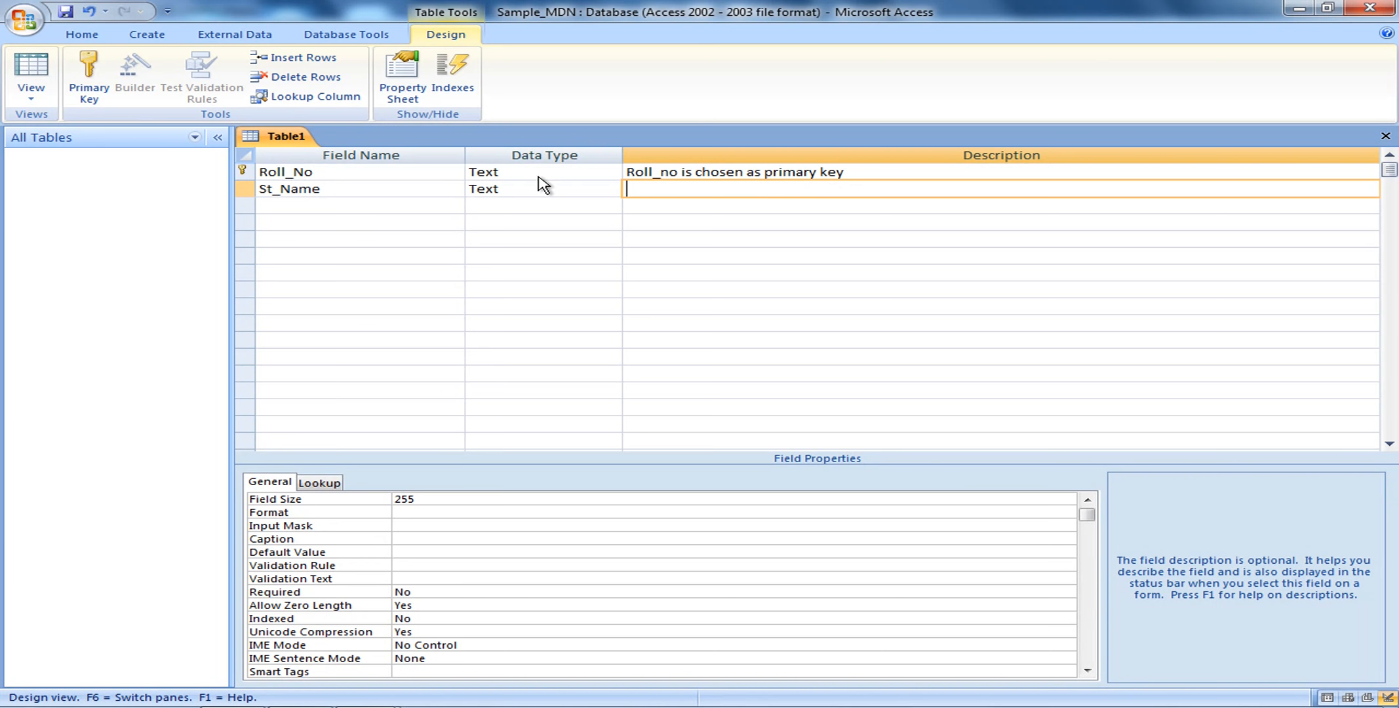
Keep St_Name as Text and change its Field Size from 255 to 30
click(538, 192)
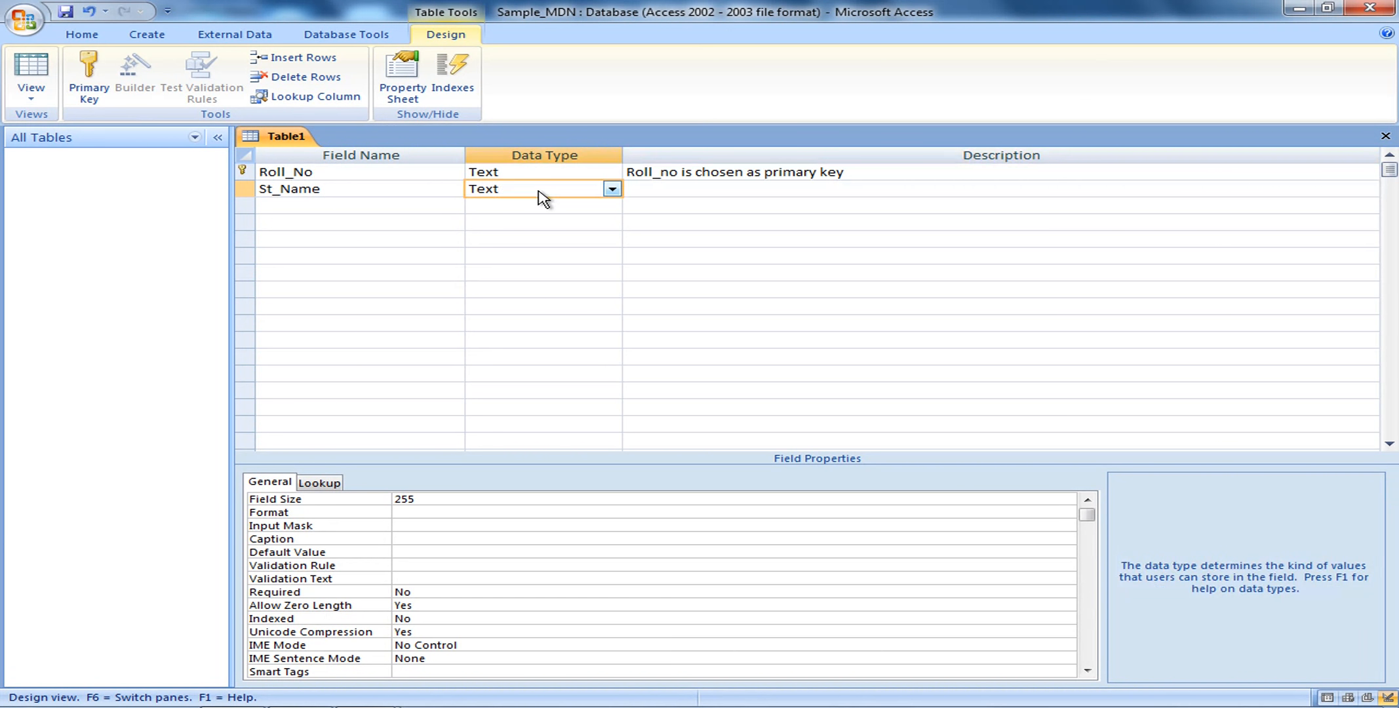
click(613, 190)
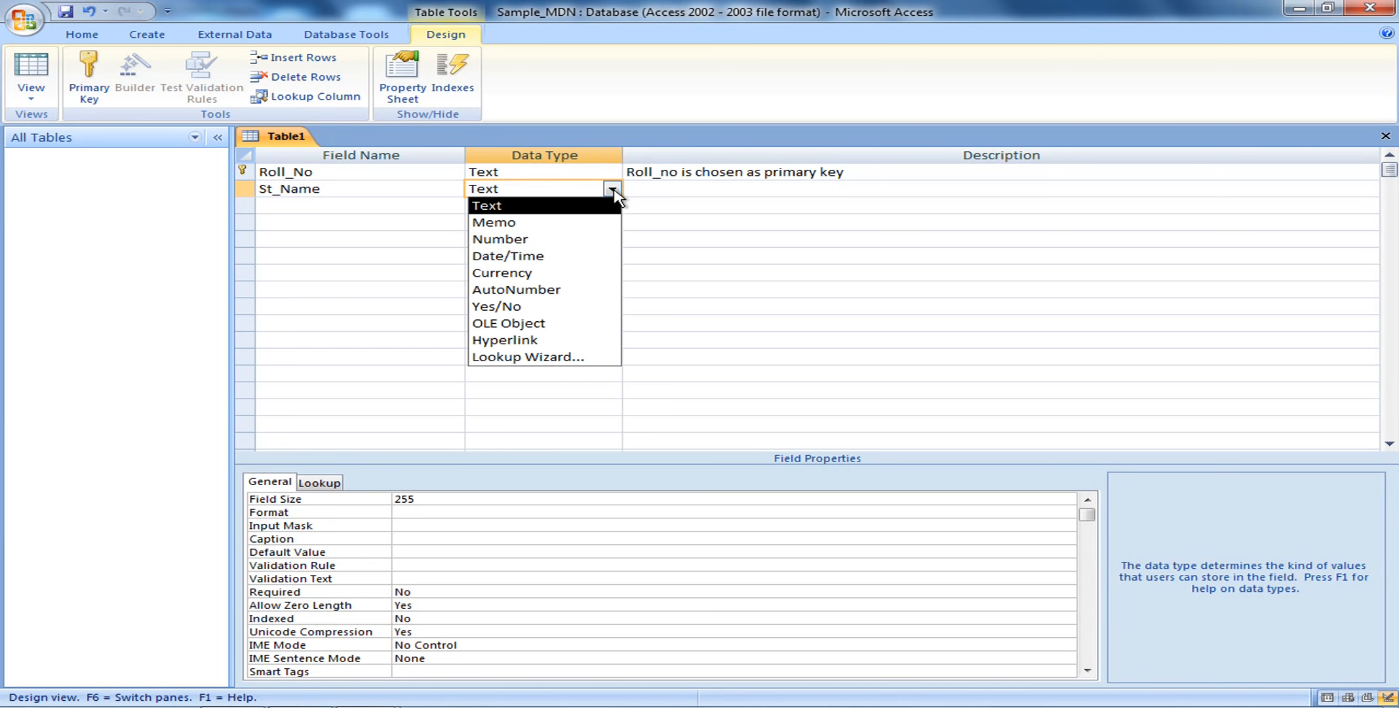
click(583, 206)
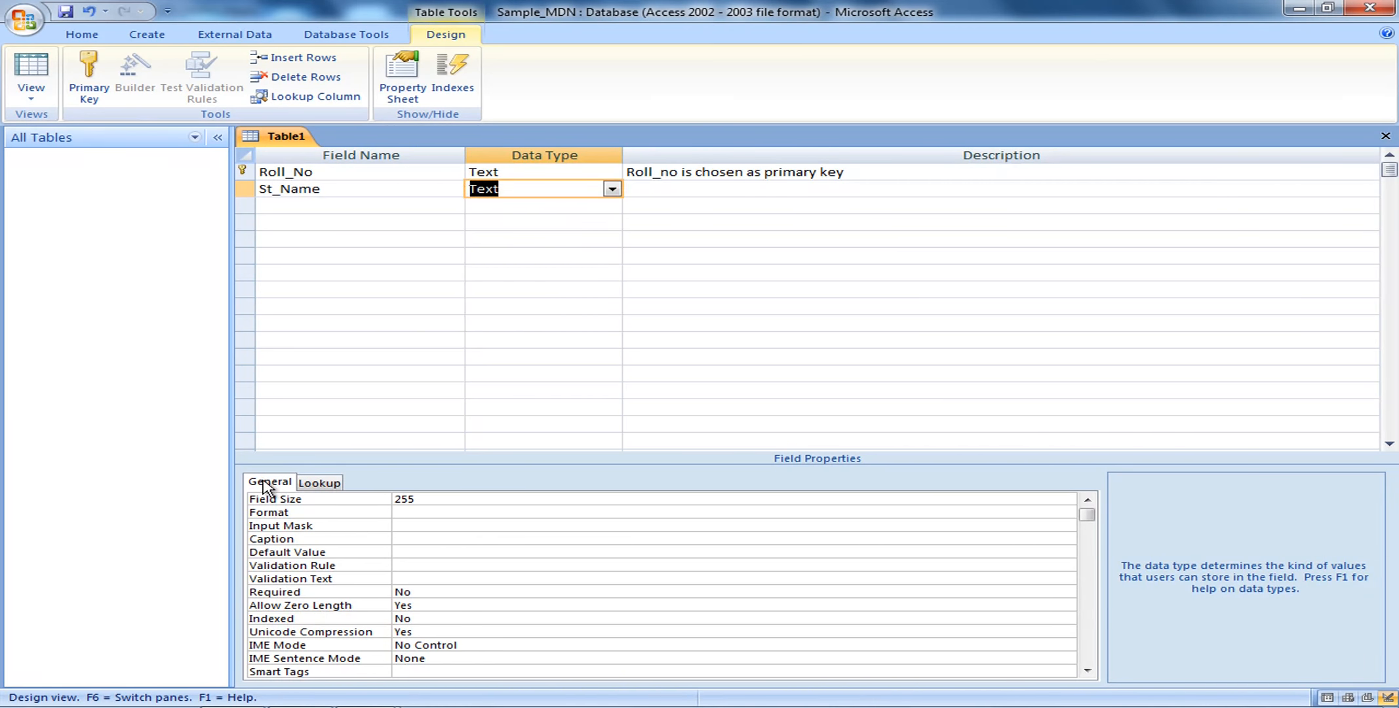
click(452, 503)
key(BackSpace)
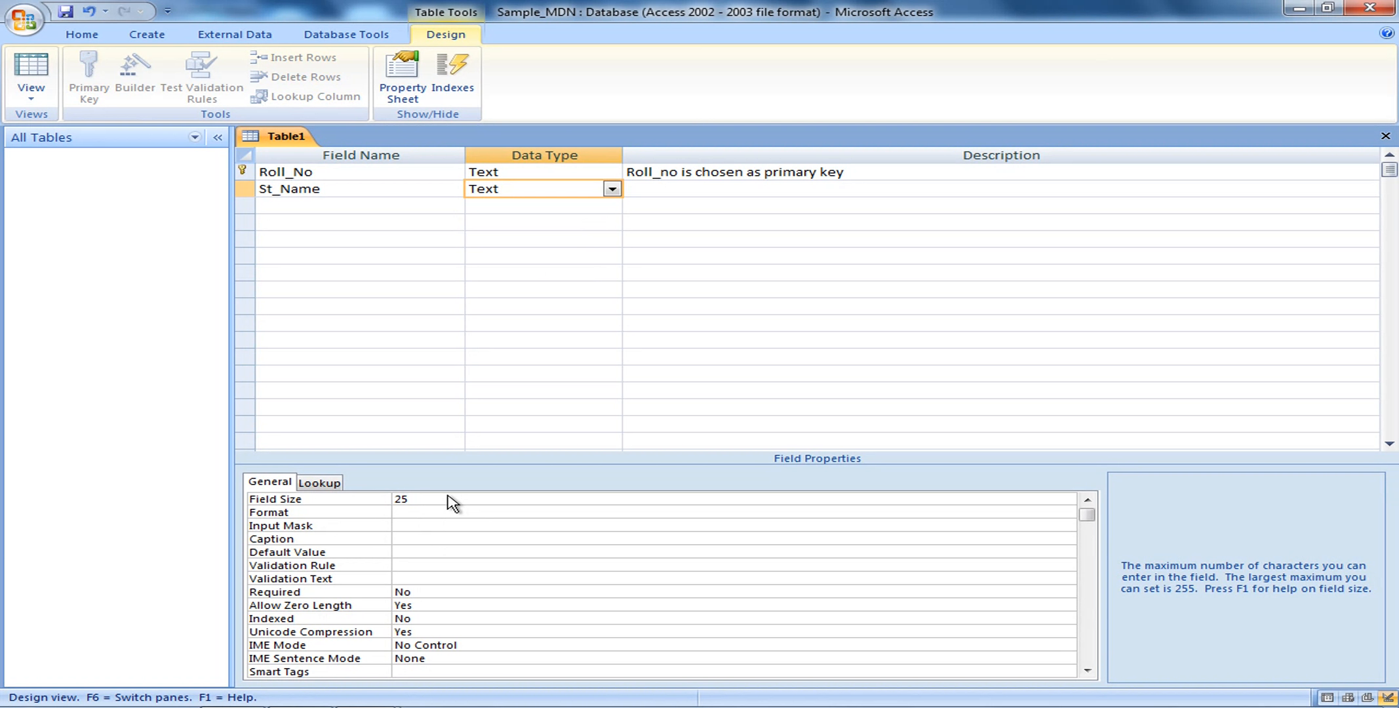
key(BackSpace)
key(BackSpace)
text(30)
click(441, 517)
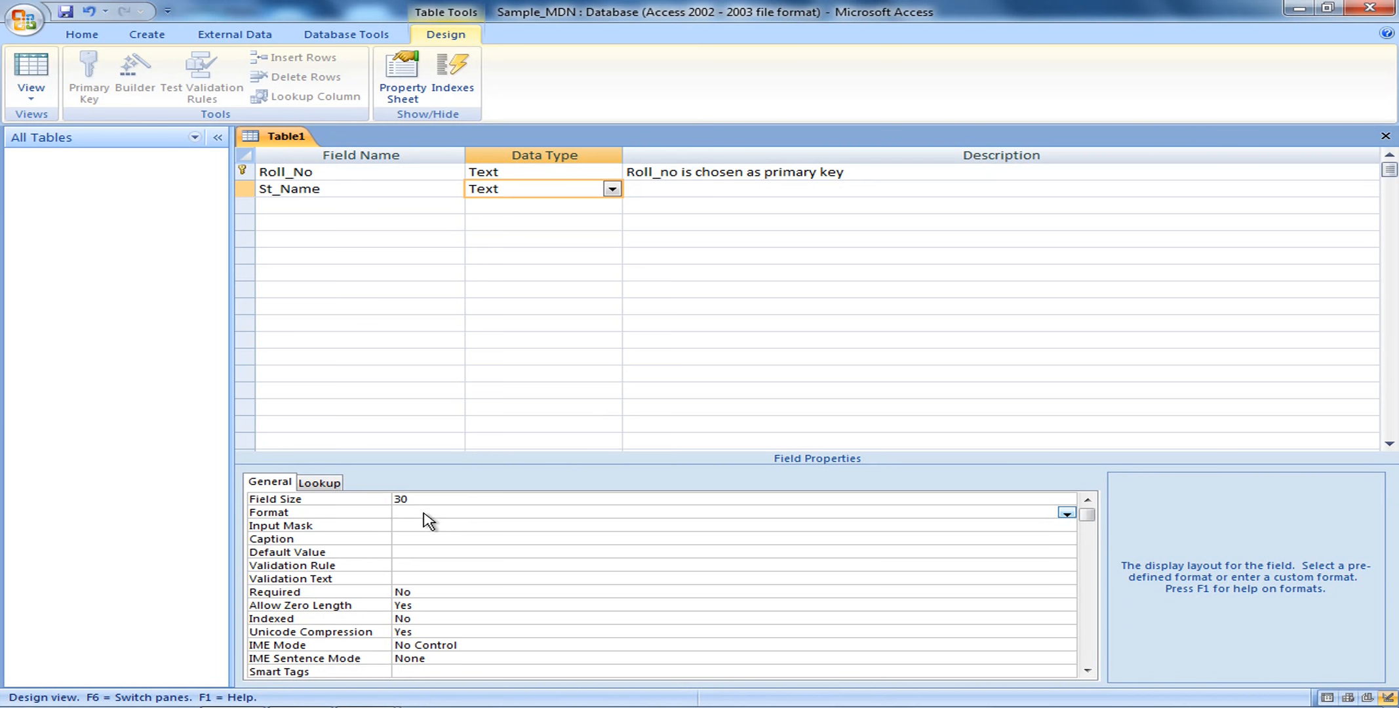
click(278, 192)
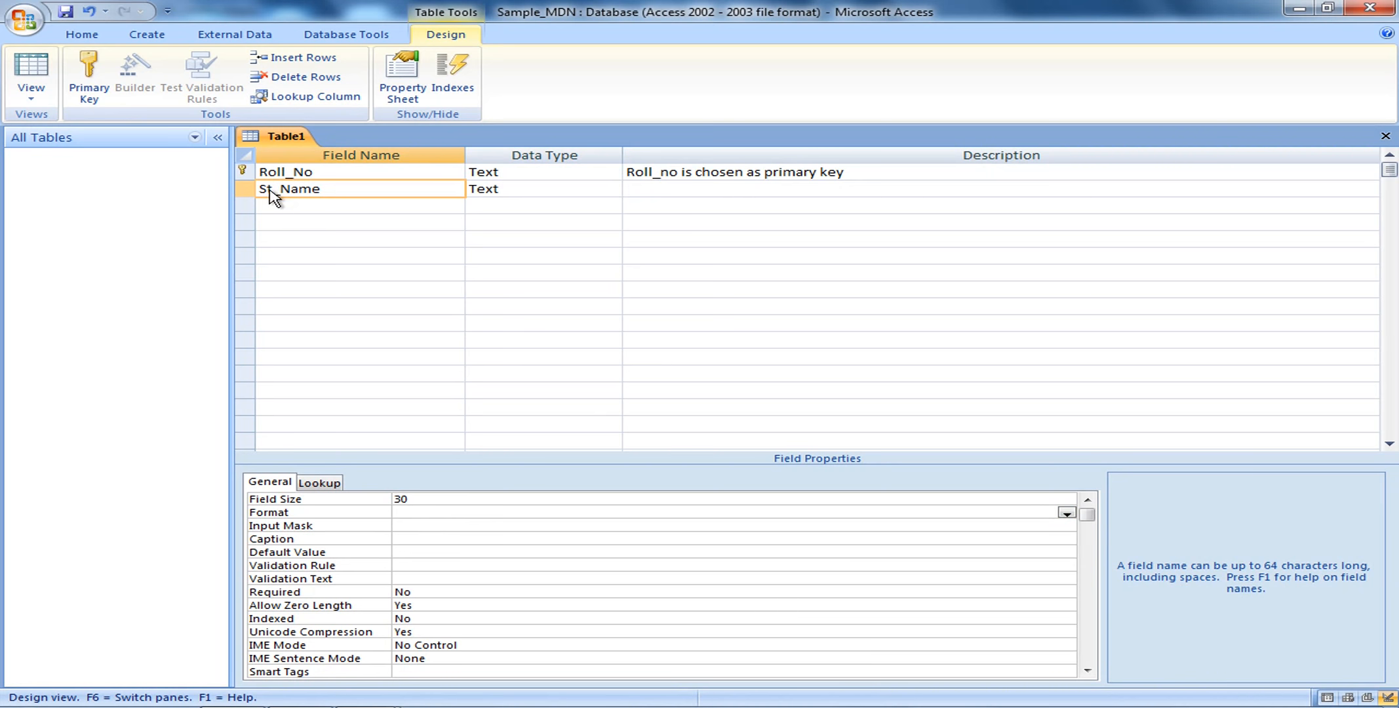
click(324, 196)
Add a third field named DOB with the Date/Time data type
click(332, 207)
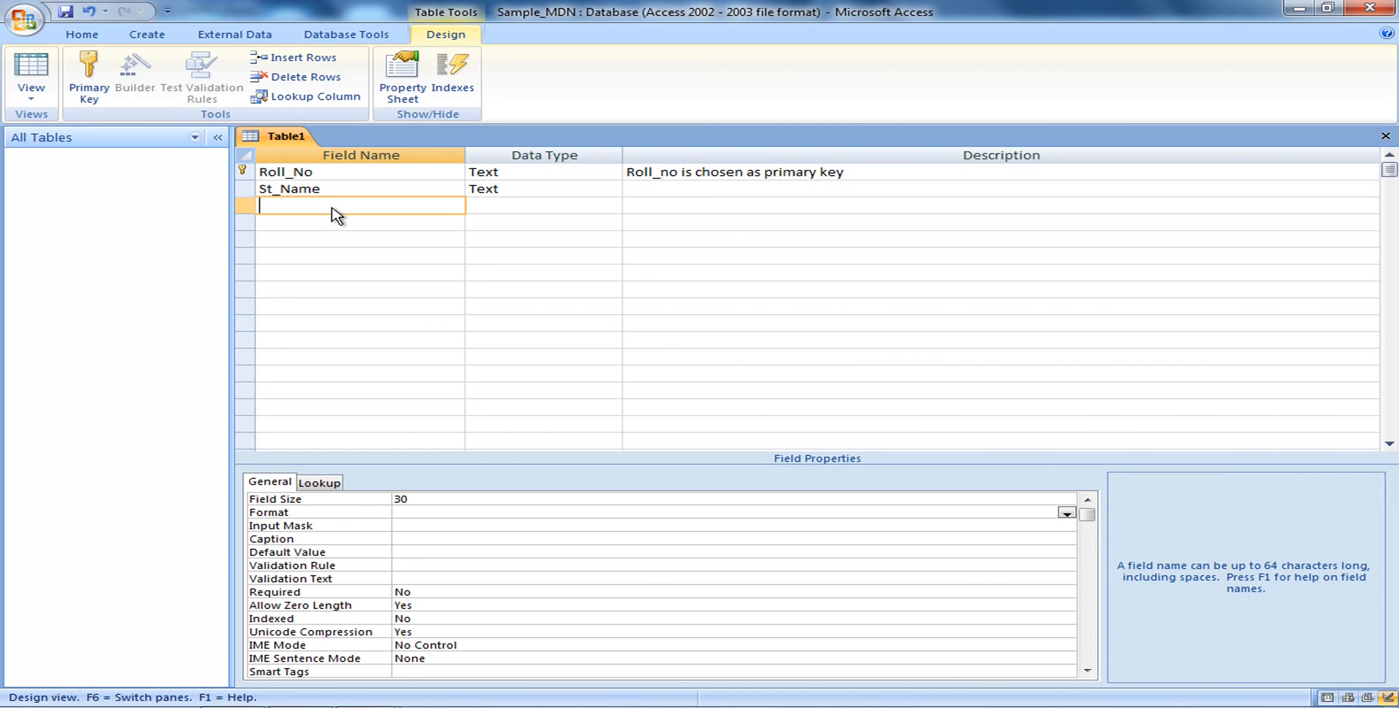
text(DOB)
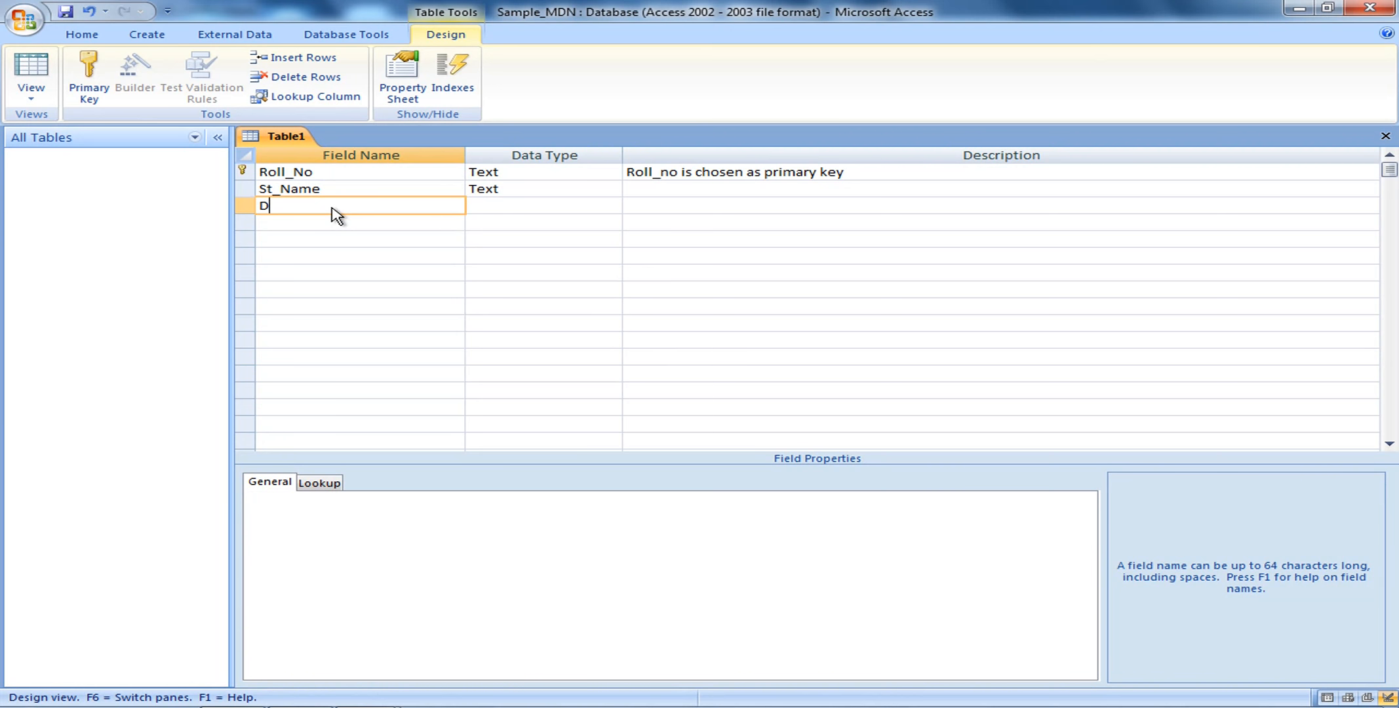
click(603, 209)
click(612, 206)
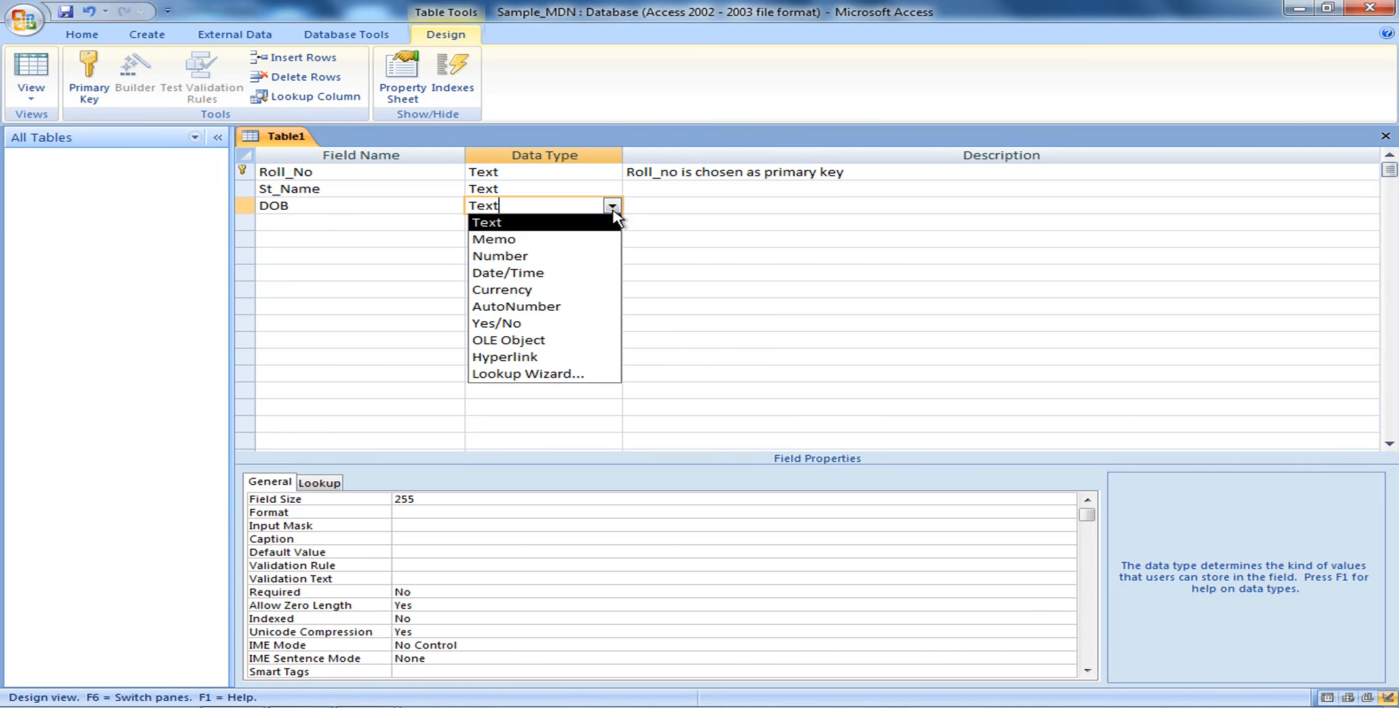
click(572, 278)
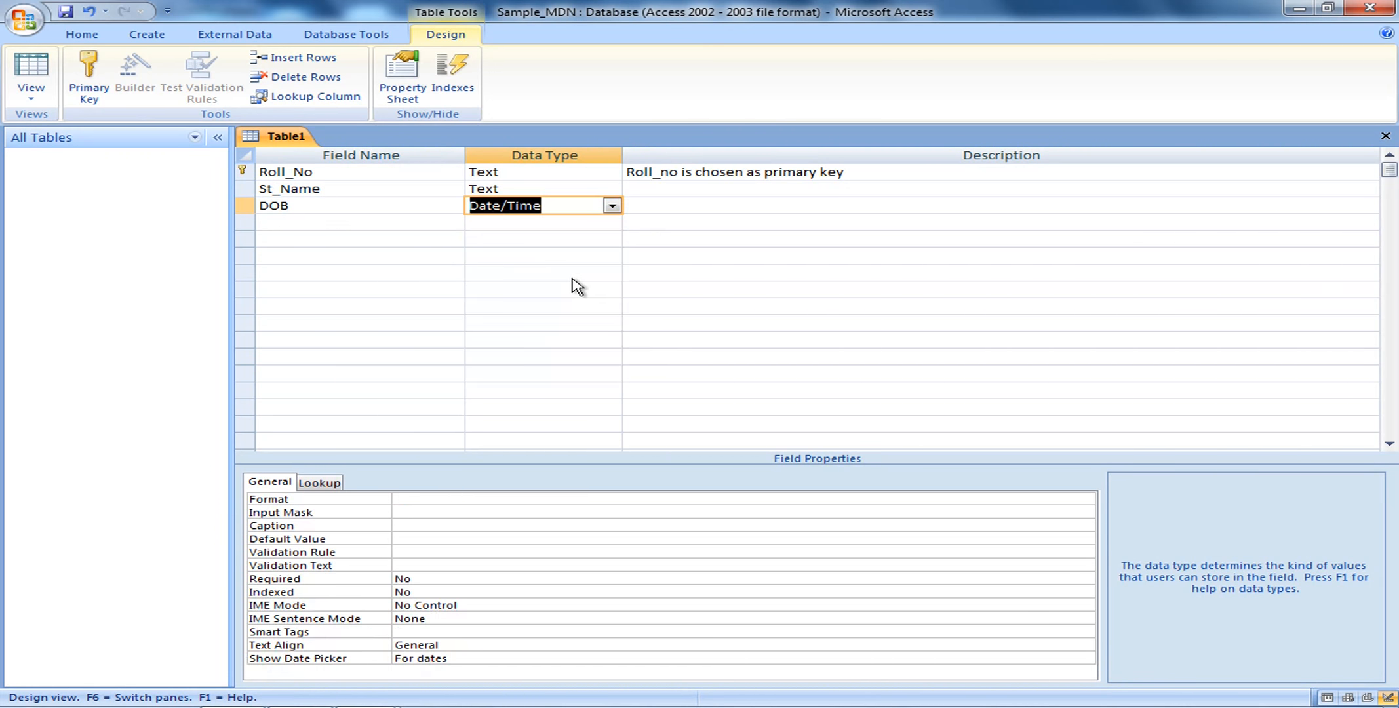
Give DOB the description 'specifies date type of data', keeping Date/Time as its type
click(643, 211)
text(sp)
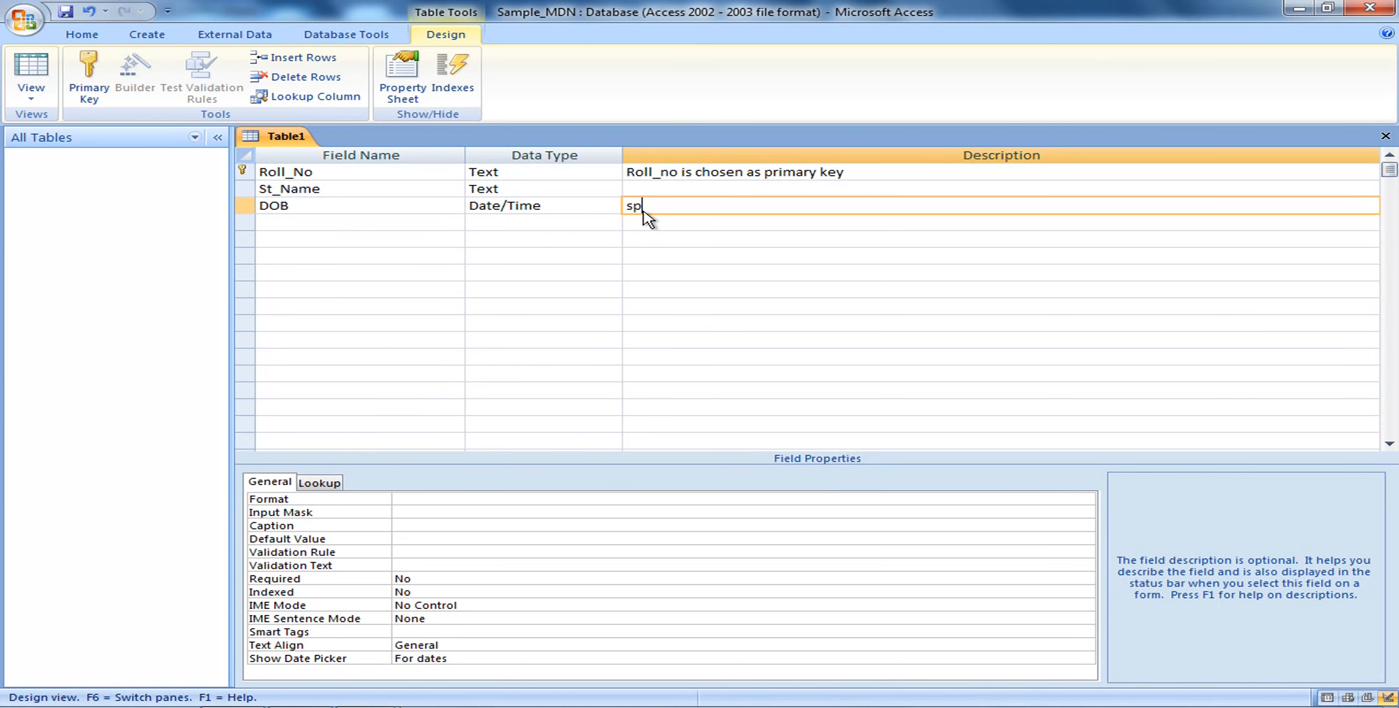
text(ecifies date type of)
click(719, 257)
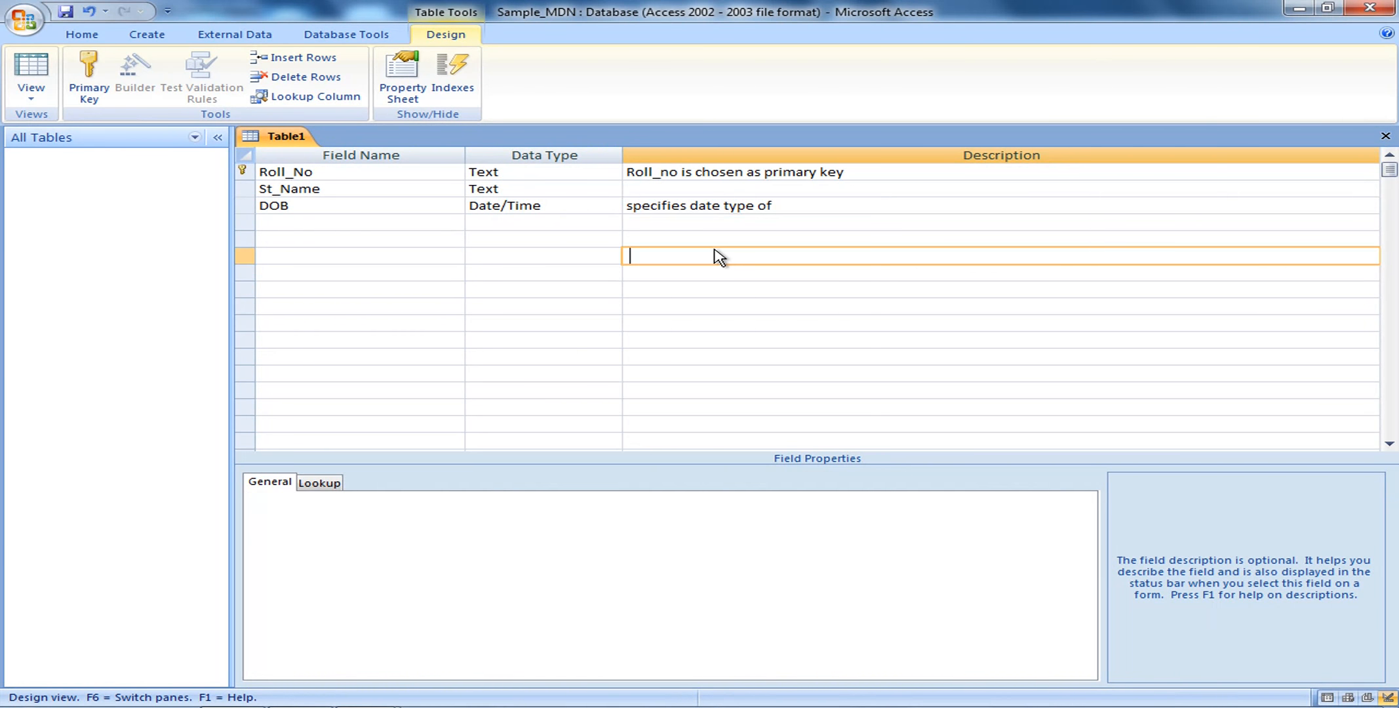
click(813, 209)
text(data)
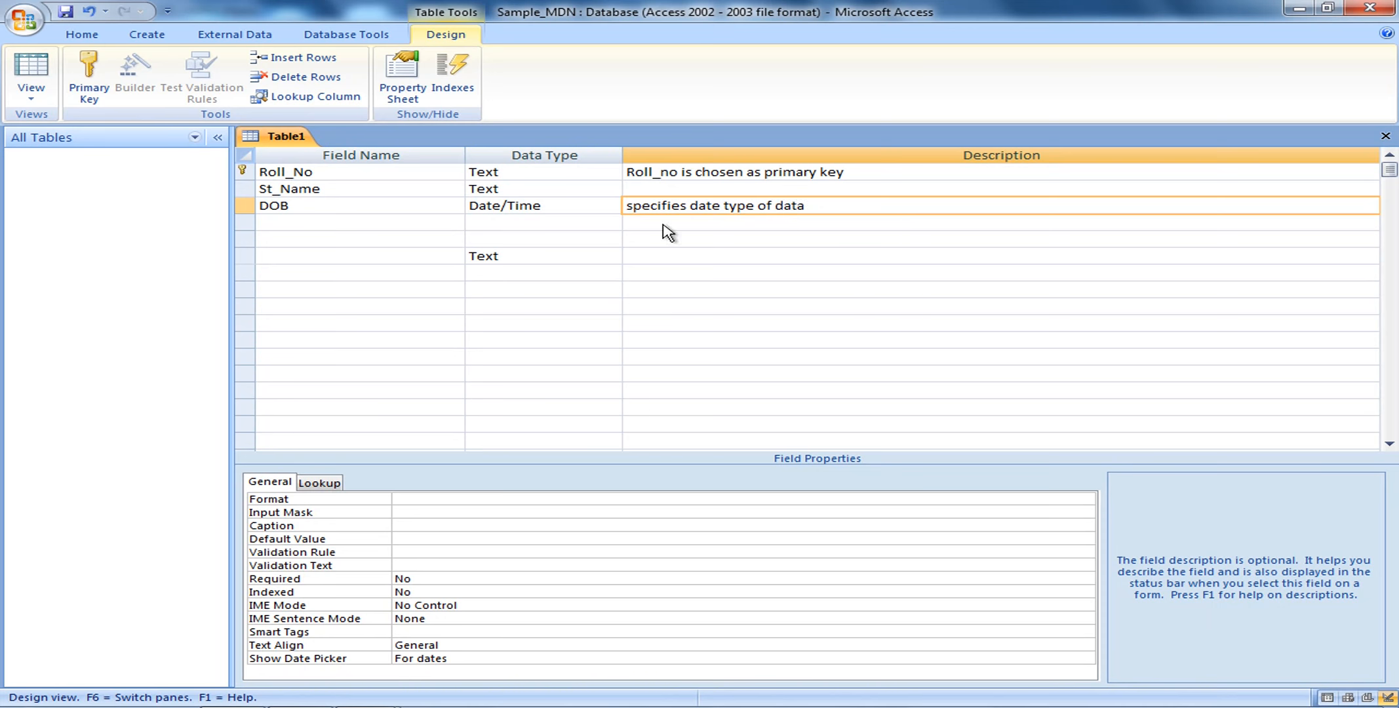
click(614, 209)
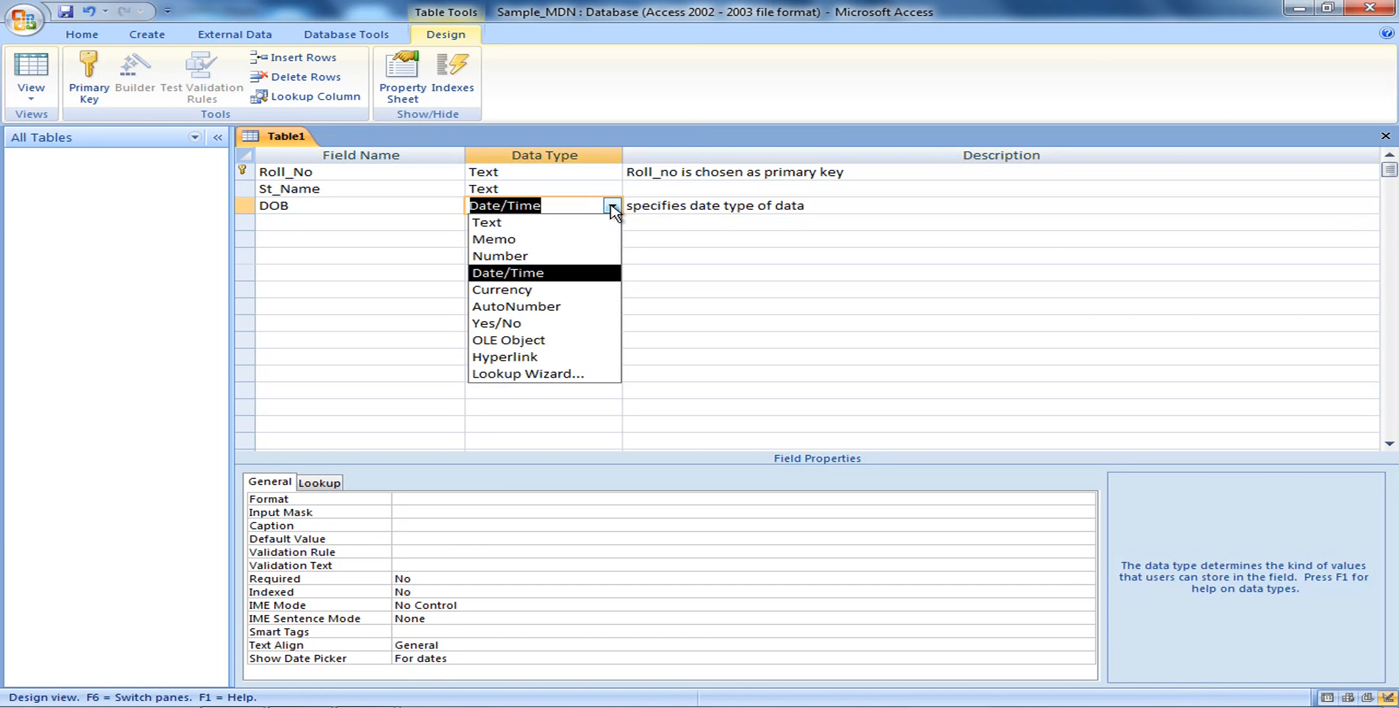
click(574, 272)
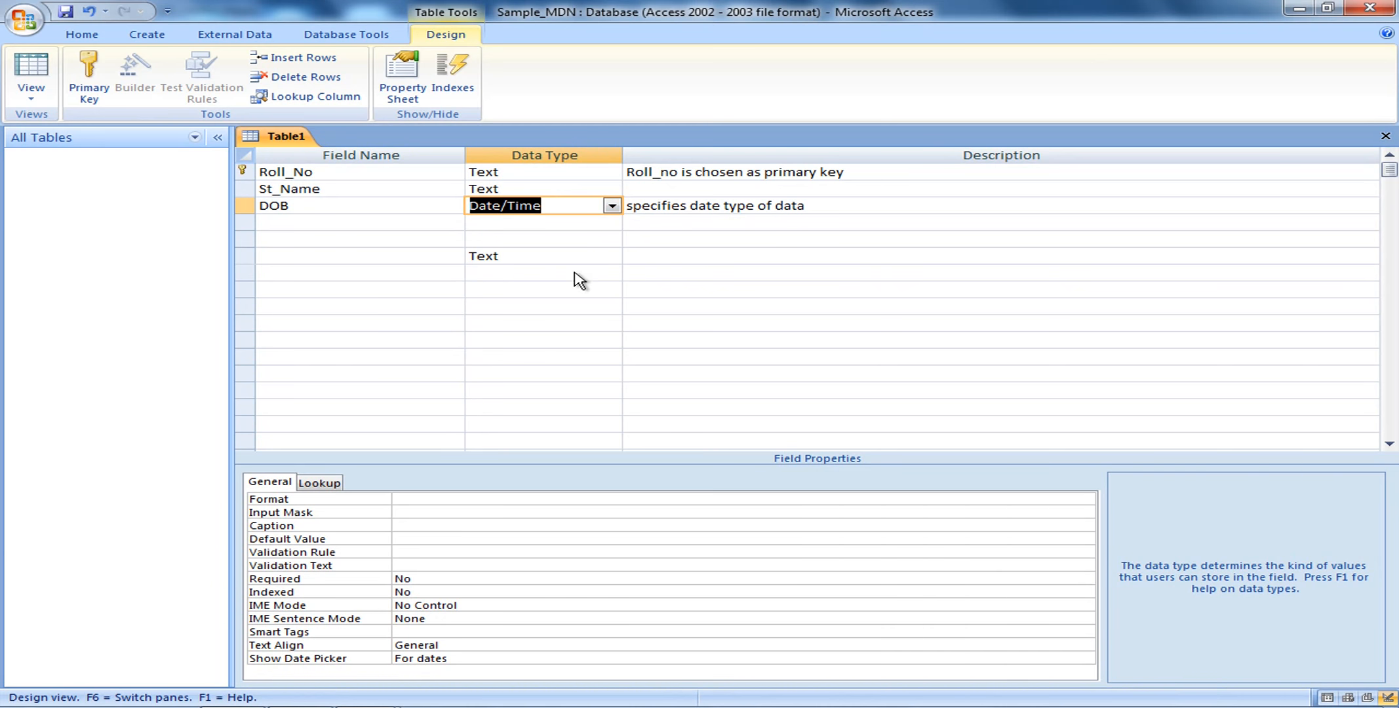
click(444, 500)
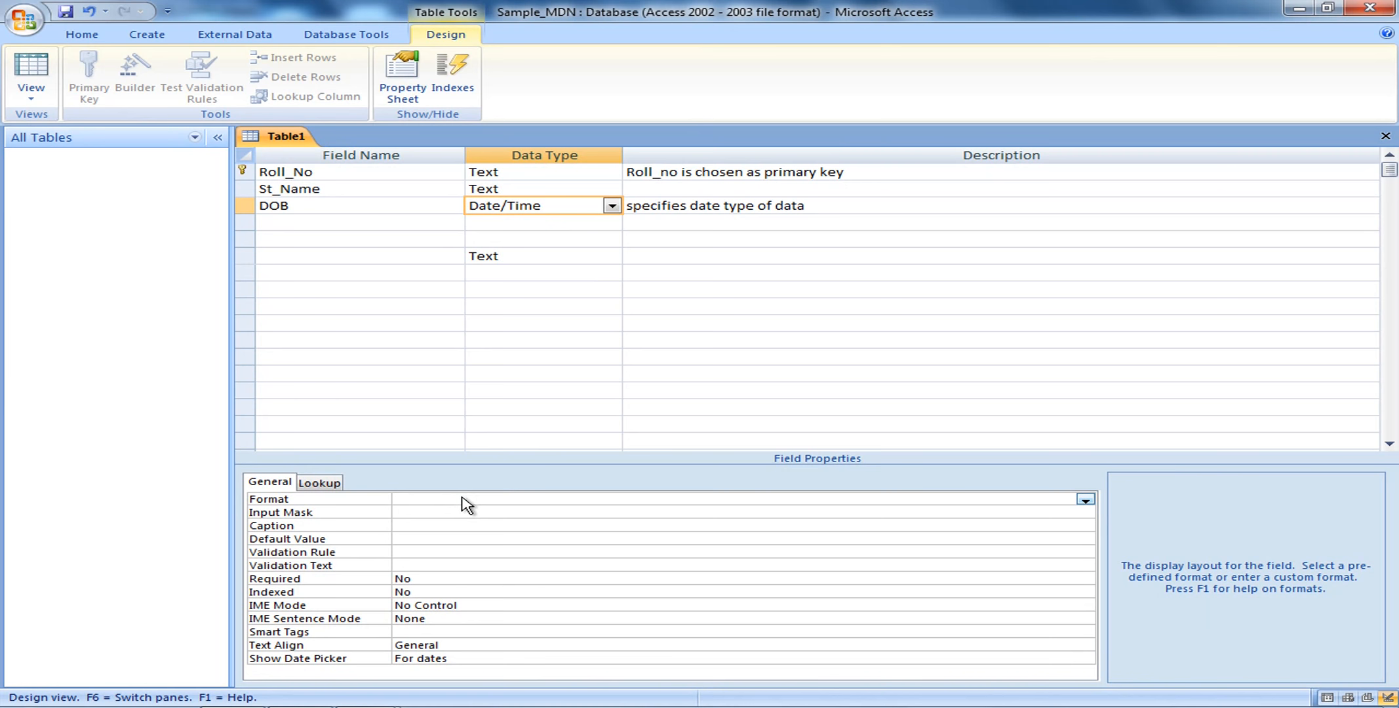
Set DOB's Format property to Short Date
click(1086, 501)
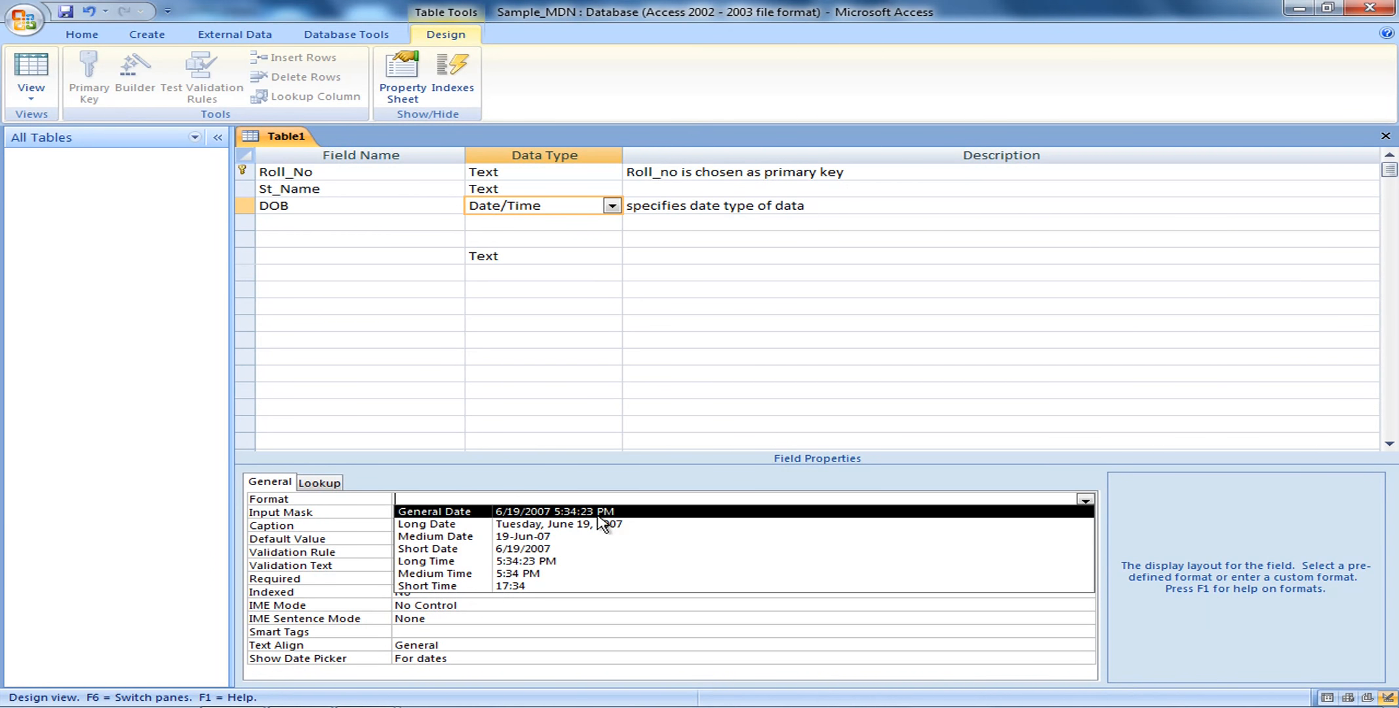
click(569, 551)
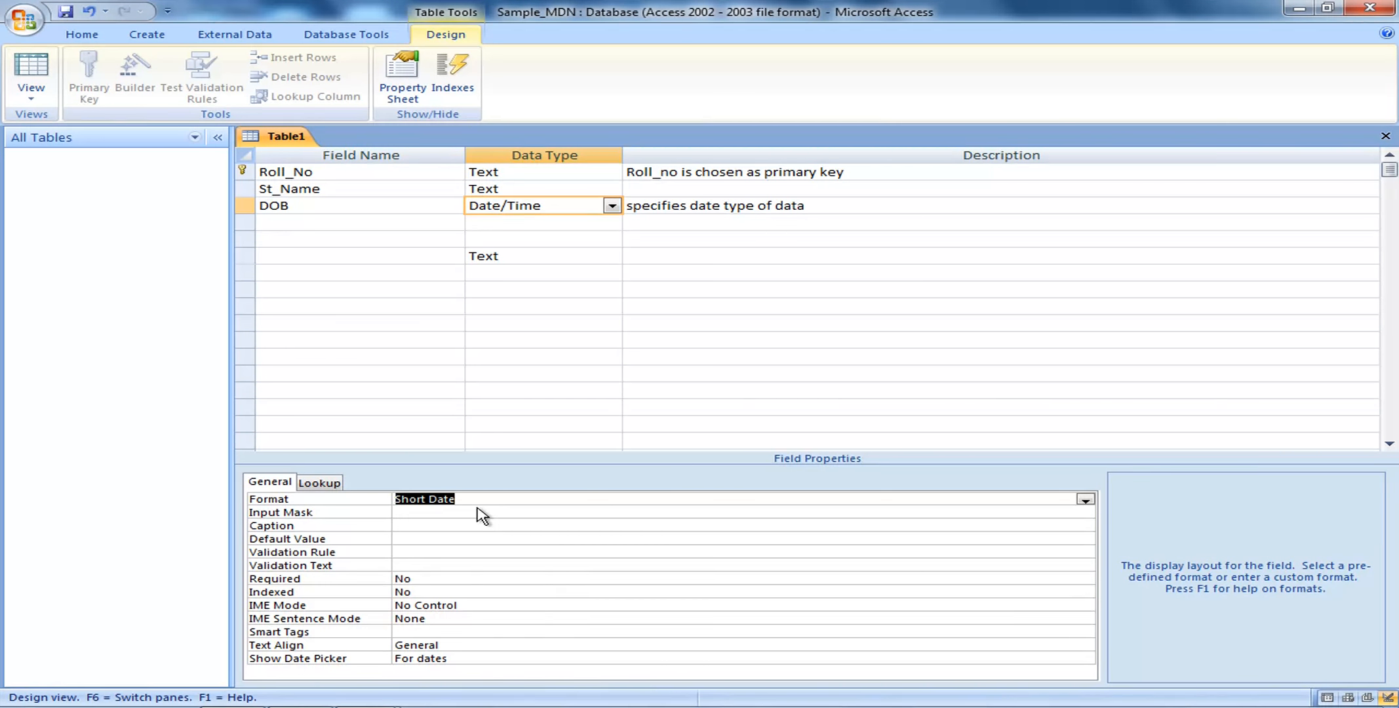
Add an Address1 Text field with Field Size 30
click(611, 223)
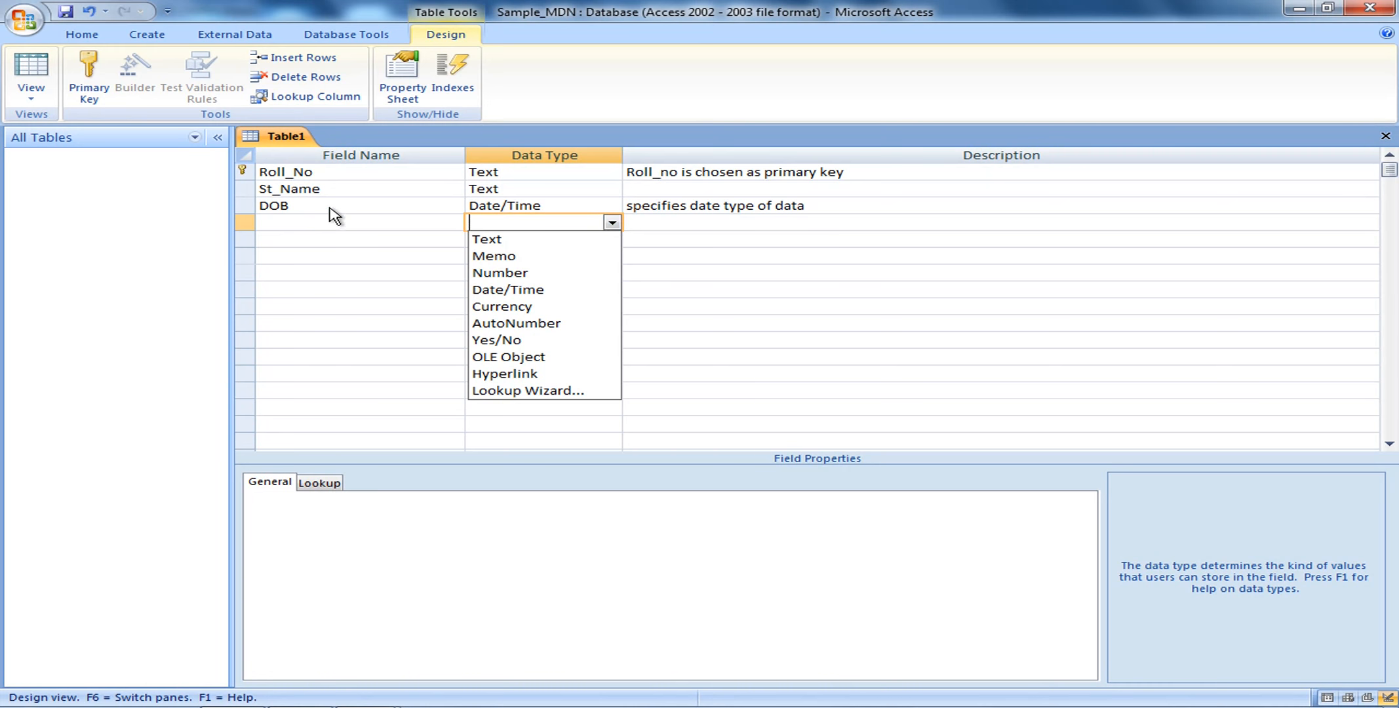
click(320, 227)
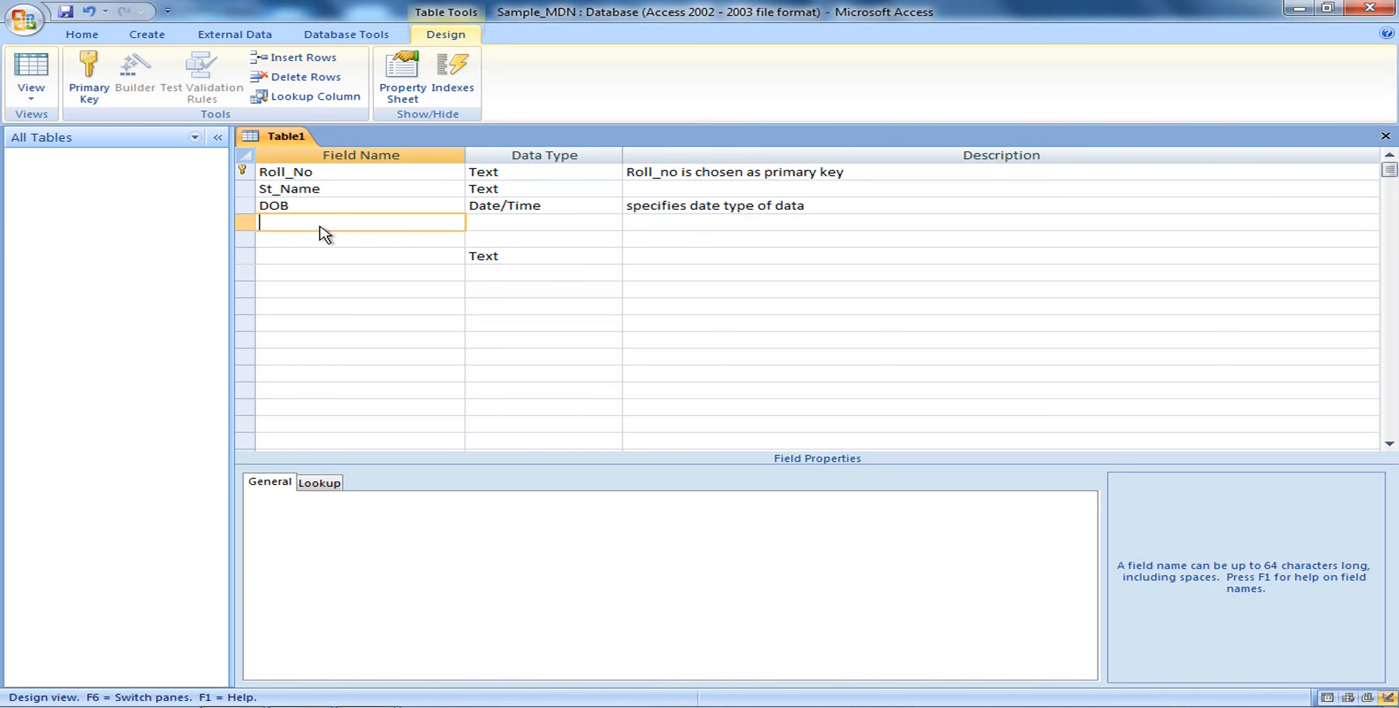
text(Address1)
click(482, 224)
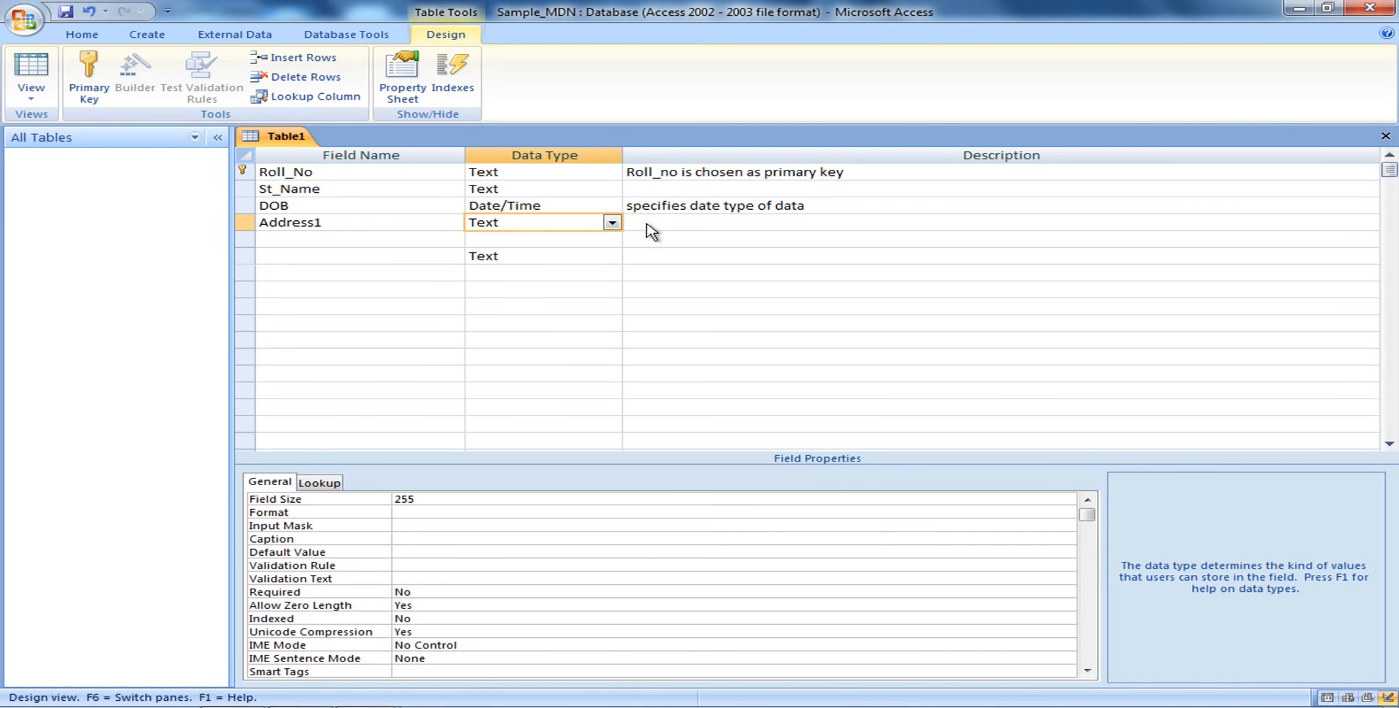
click(430, 508)
key(BackSpace)
key(BackSpace)
key(BackSpace)
text(30)
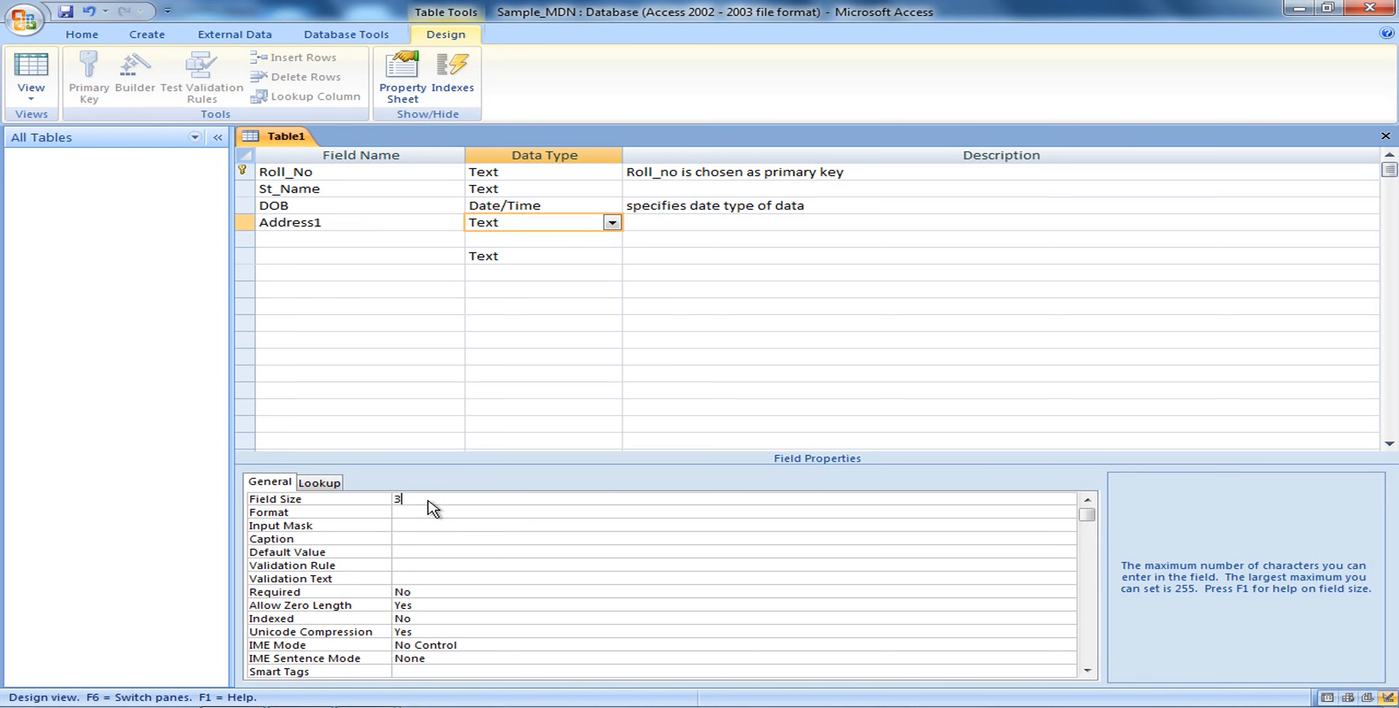
Add an Address2 Text field with Field Size 30, then name the next field Pincode
click(270, 240)
text(address)
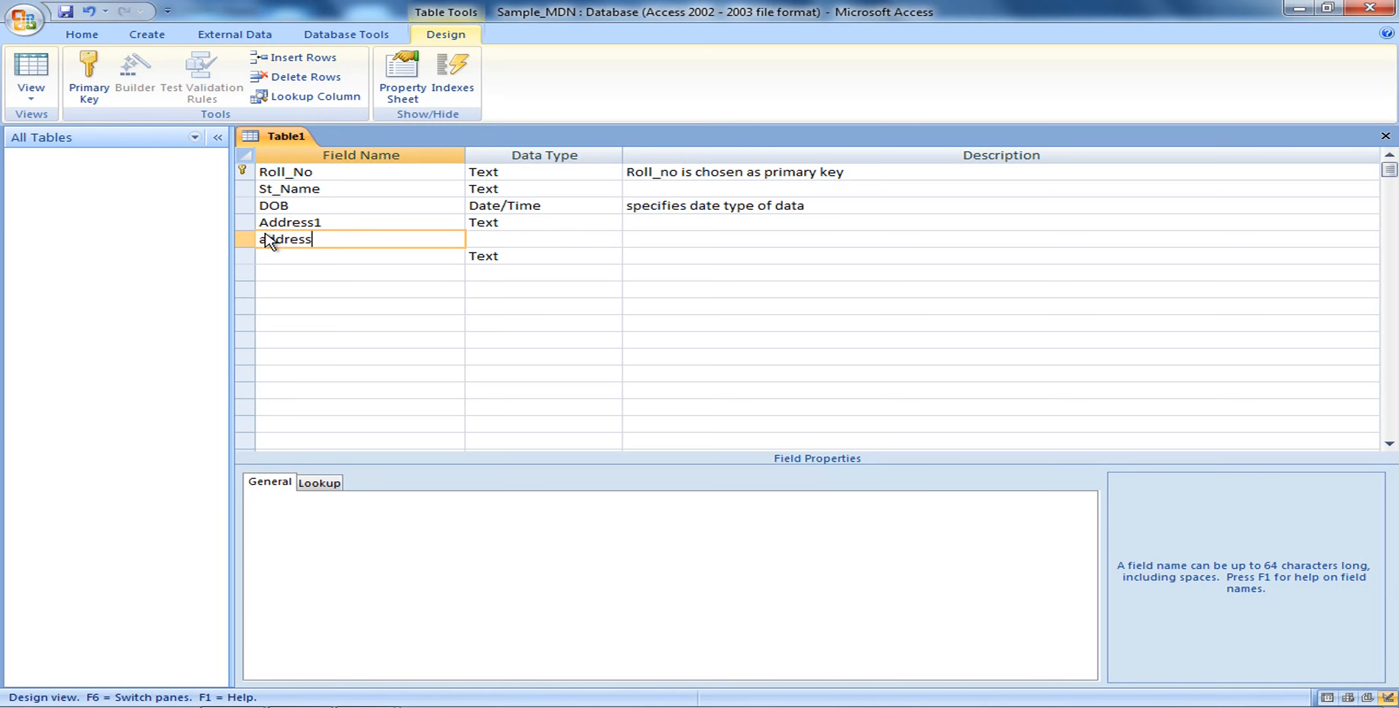
key(Left)
key(Left)
key(Left)
key(Left)
key(BackSpace)
text(A)
key(Right)
key(Right)
key(Right)
key(Right)
text(2)
click(512, 239)
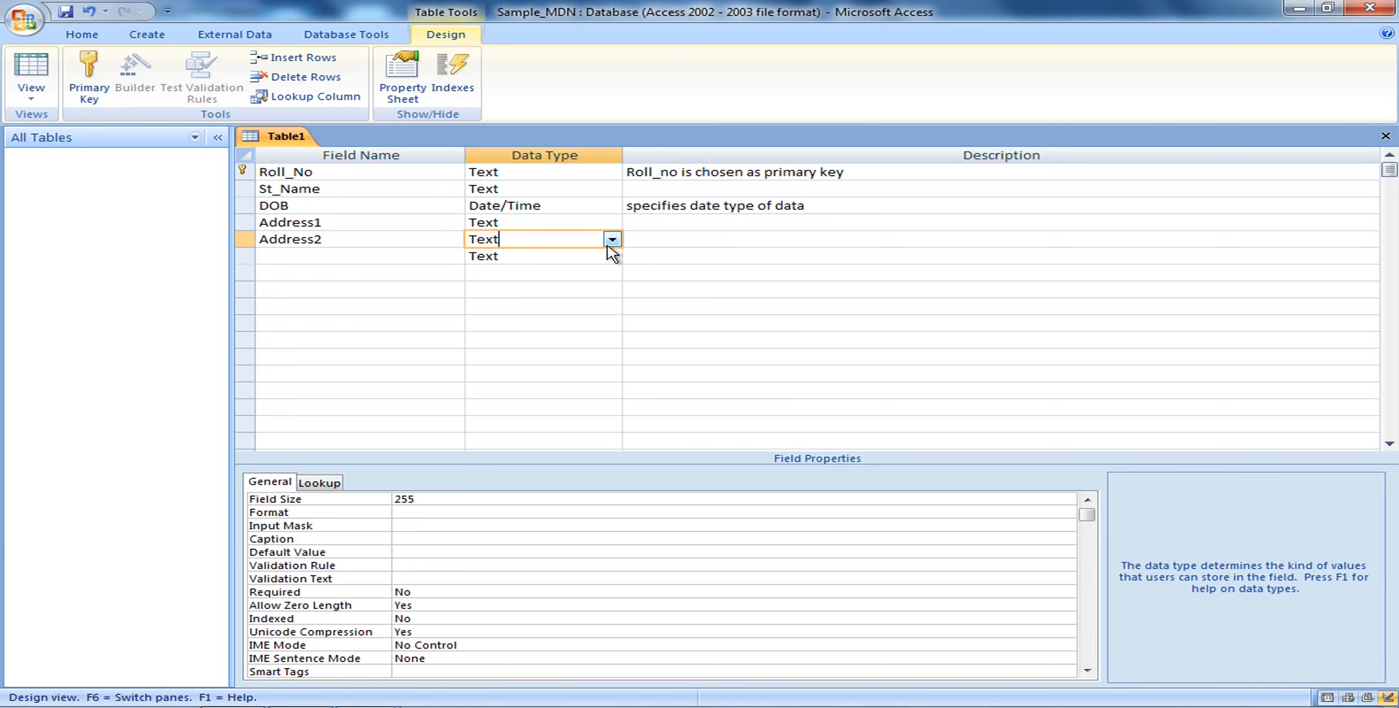
click(423, 500)
key(BackSpace)
key(BackSpace)
key(BackSpace)
text(30)
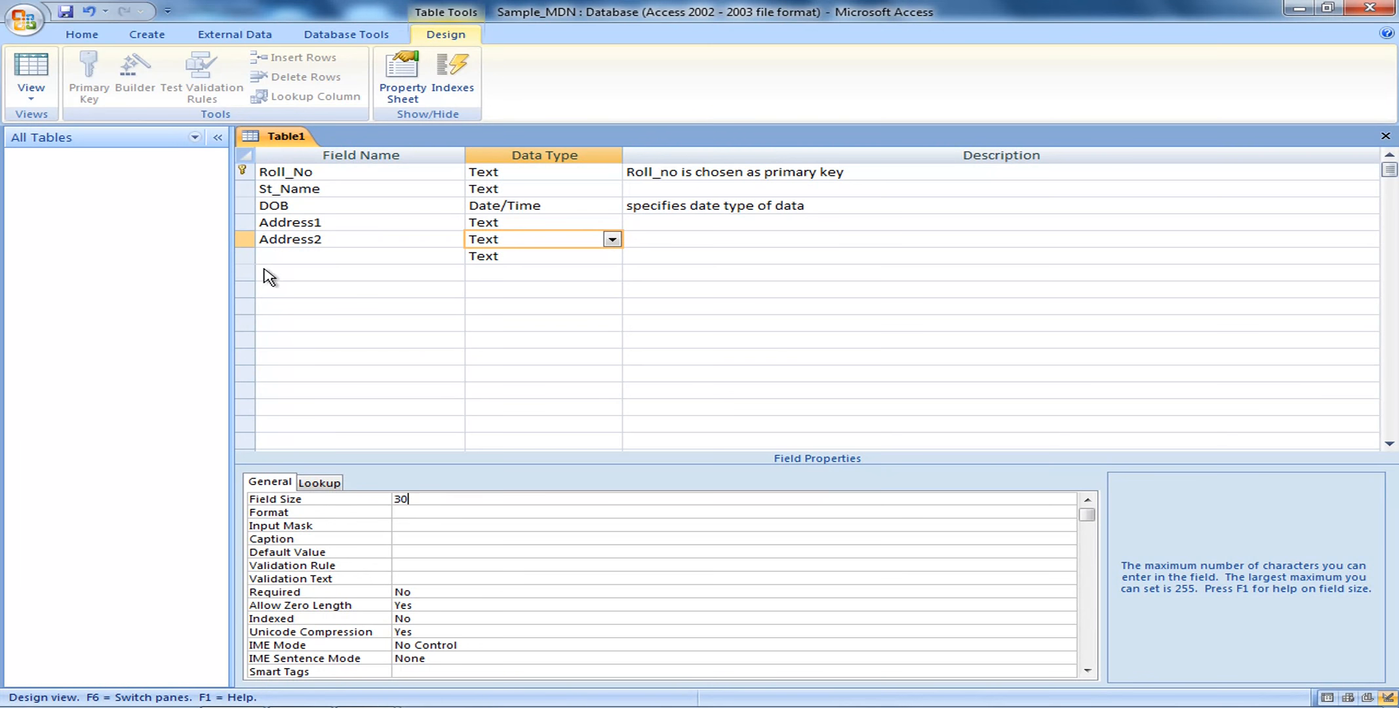
click(265, 259)
text(Pincode)
Make Pincode a Number field of size Integer, described as 'pincode of an area'
click(610, 259)
click(555, 309)
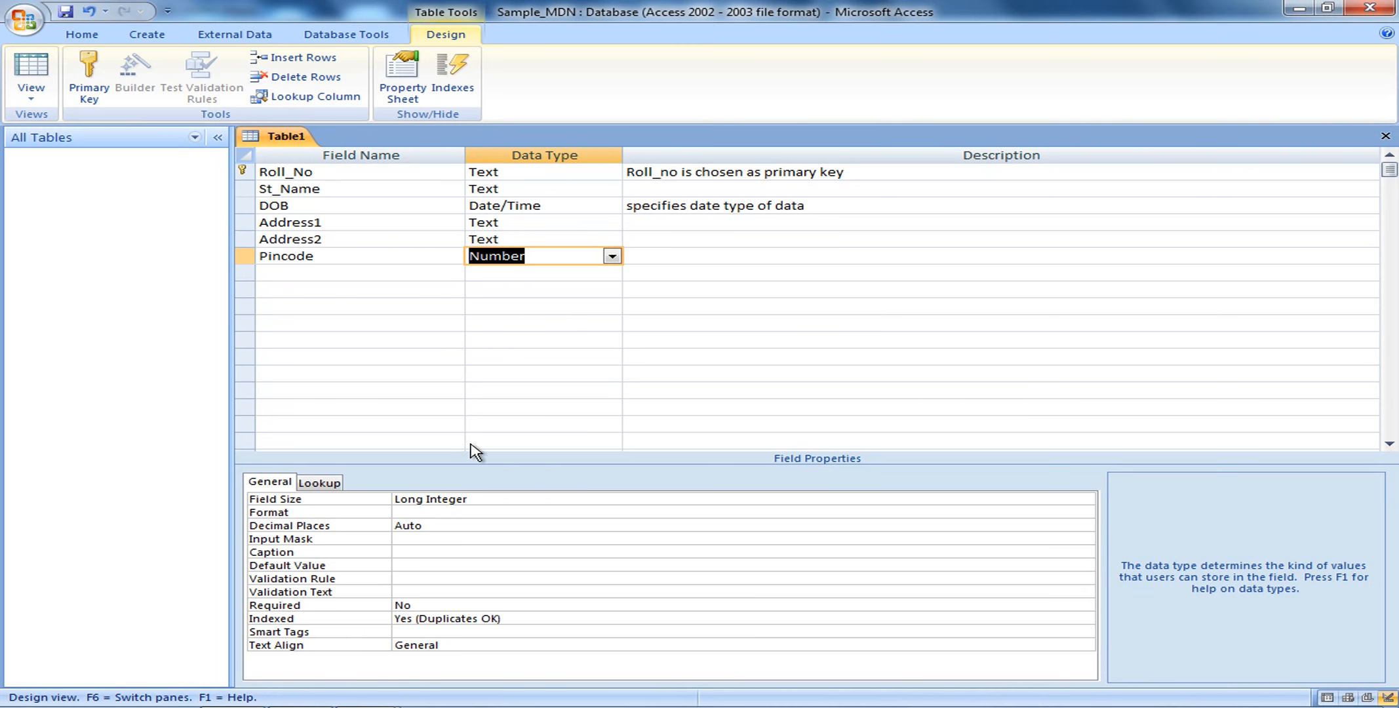
click(481, 500)
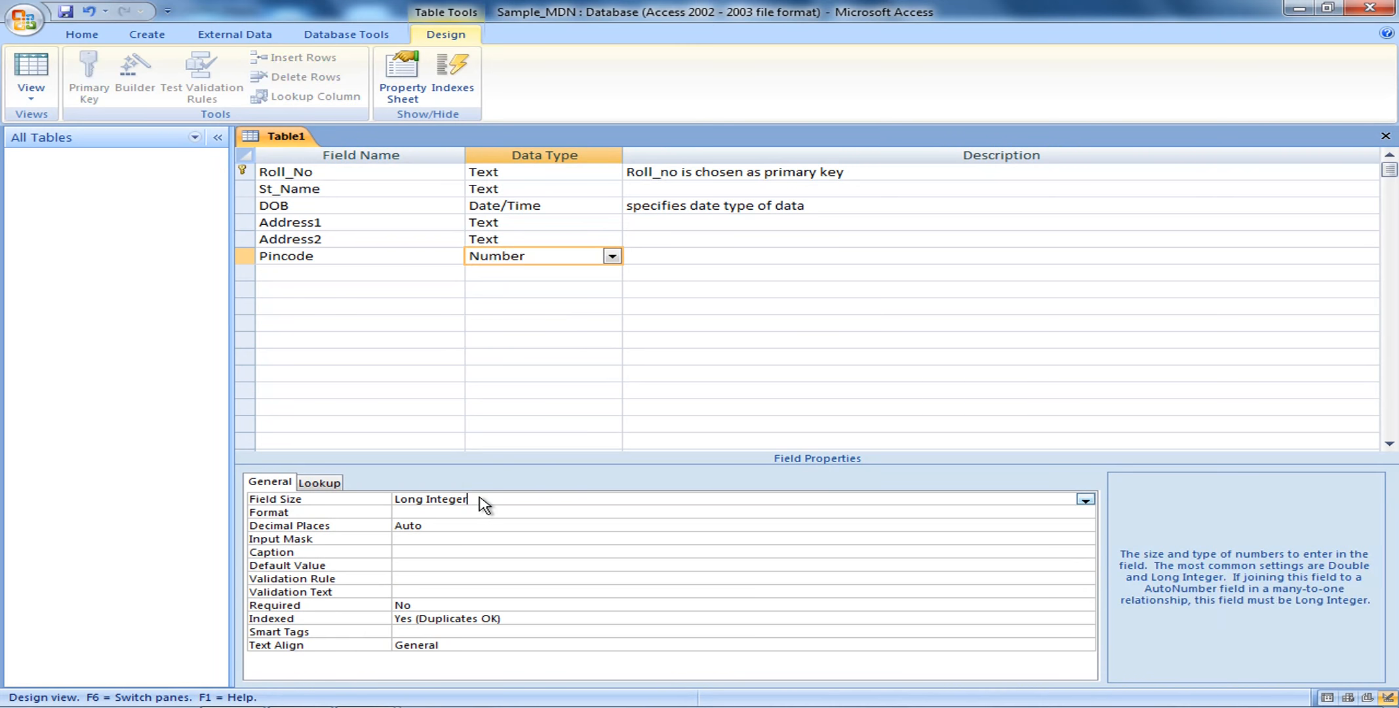
click(1085, 501)
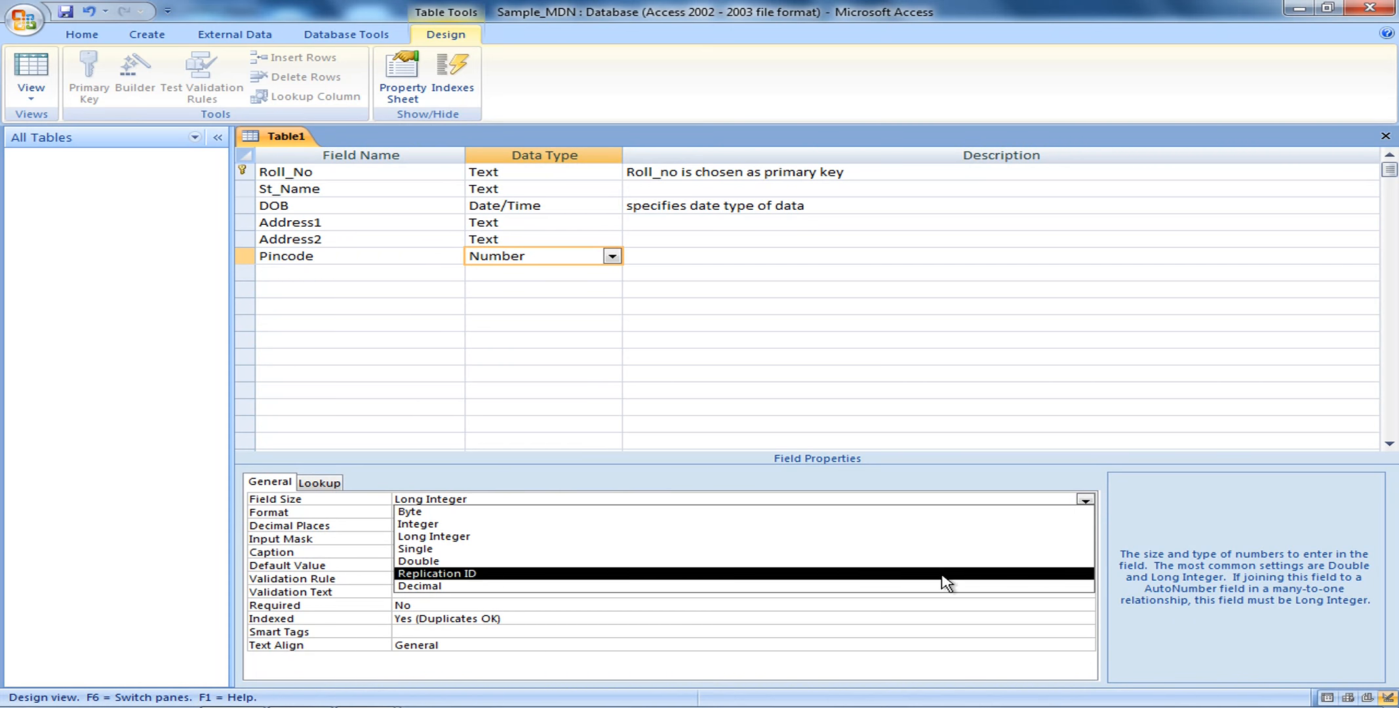
click(714, 525)
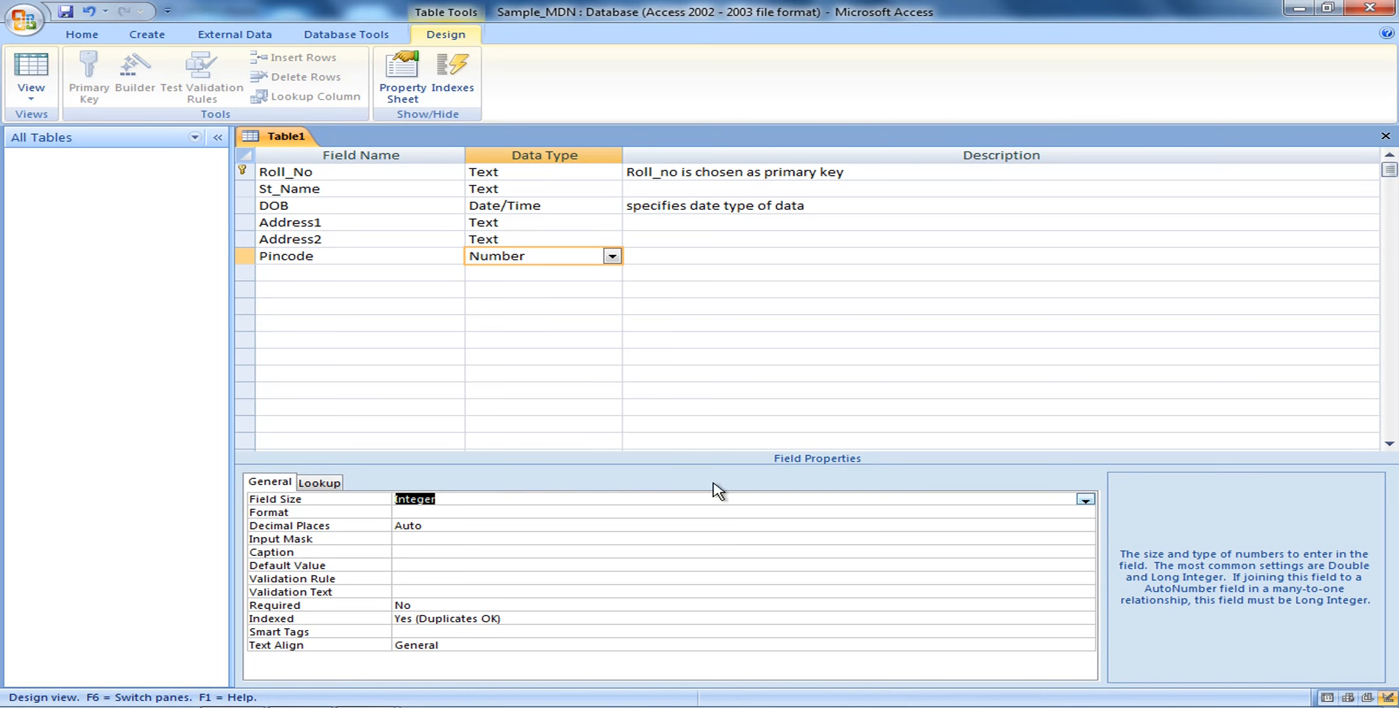
click(672, 263)
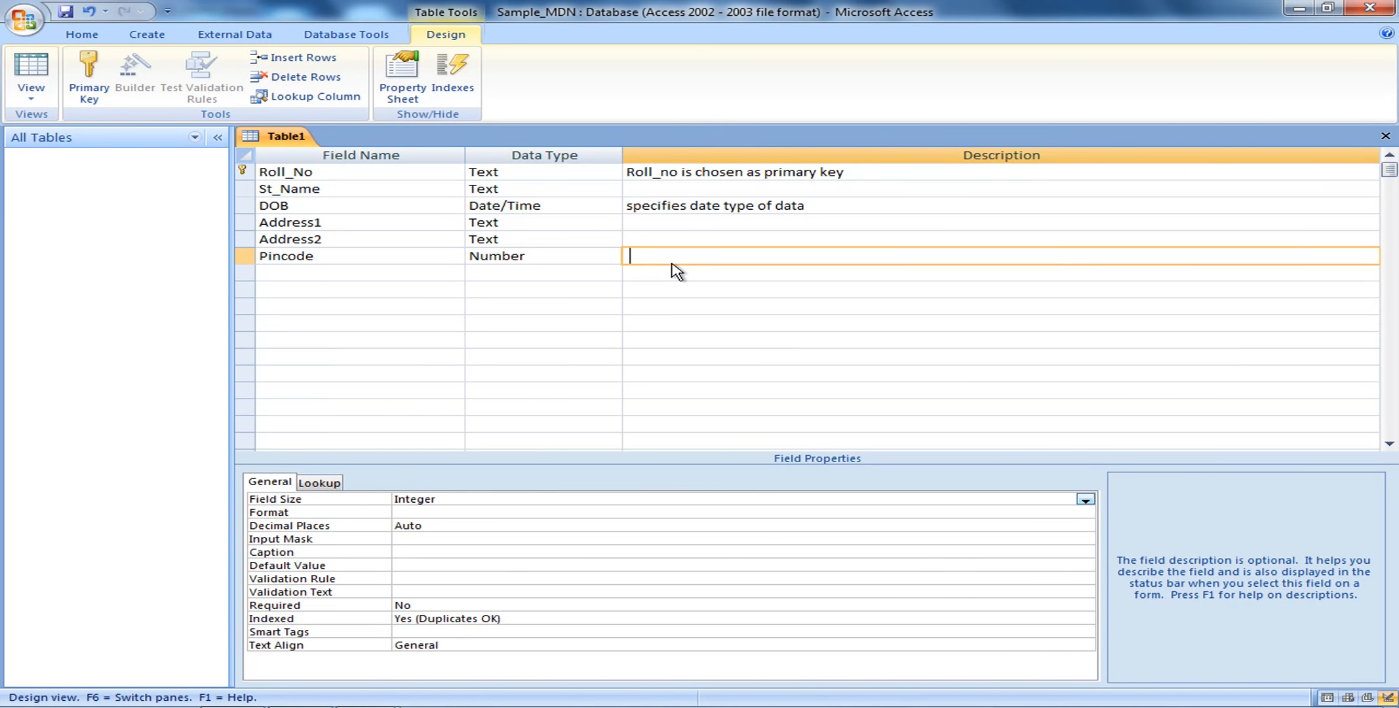
text(pincode of an area)
Add a Contact_No field of type Text with field size 10
click(300, 274)
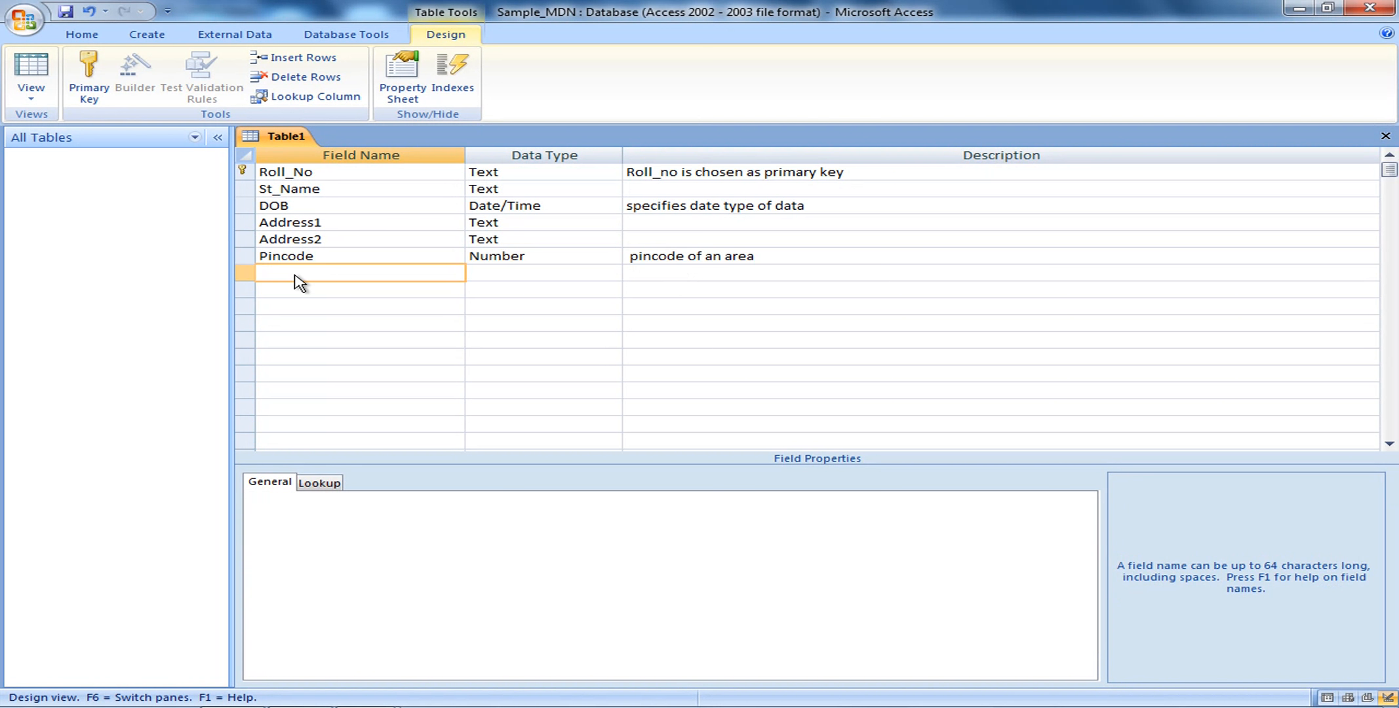
text(Contact_No)
click(496, 275)
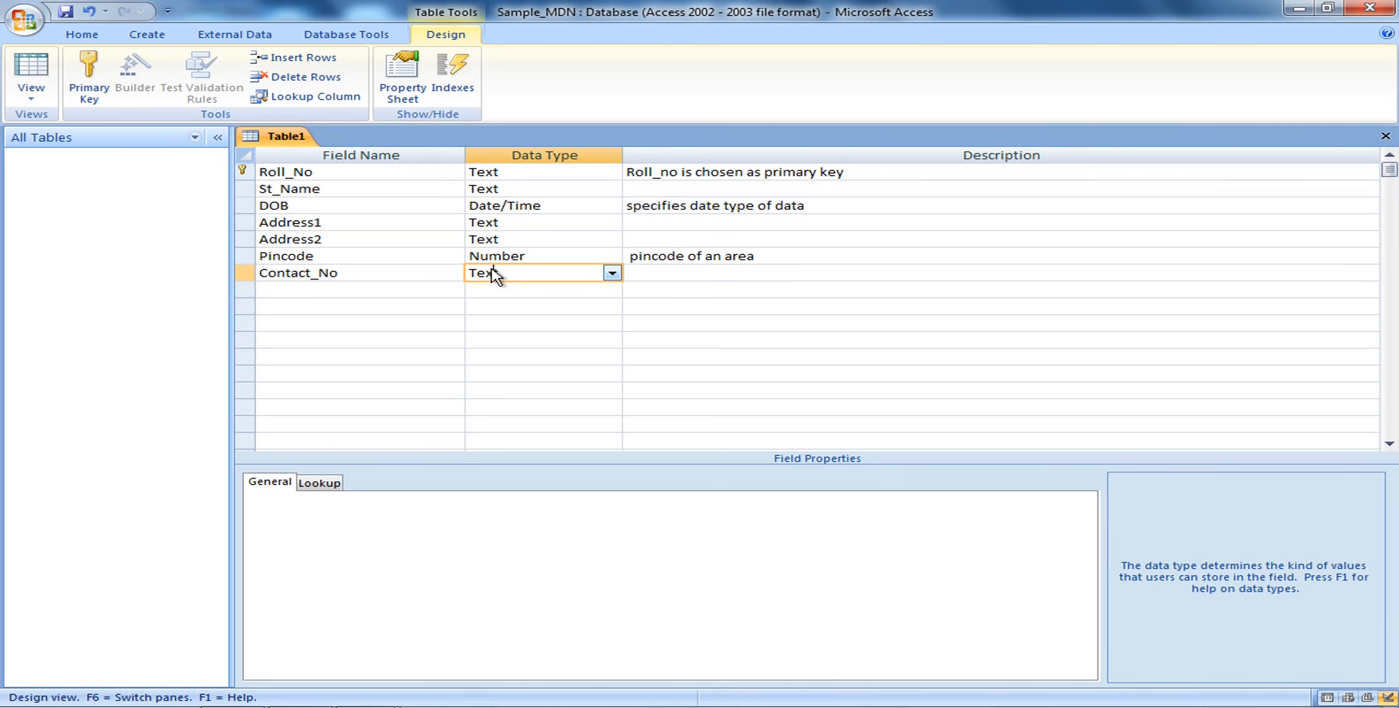
click(613, 275)
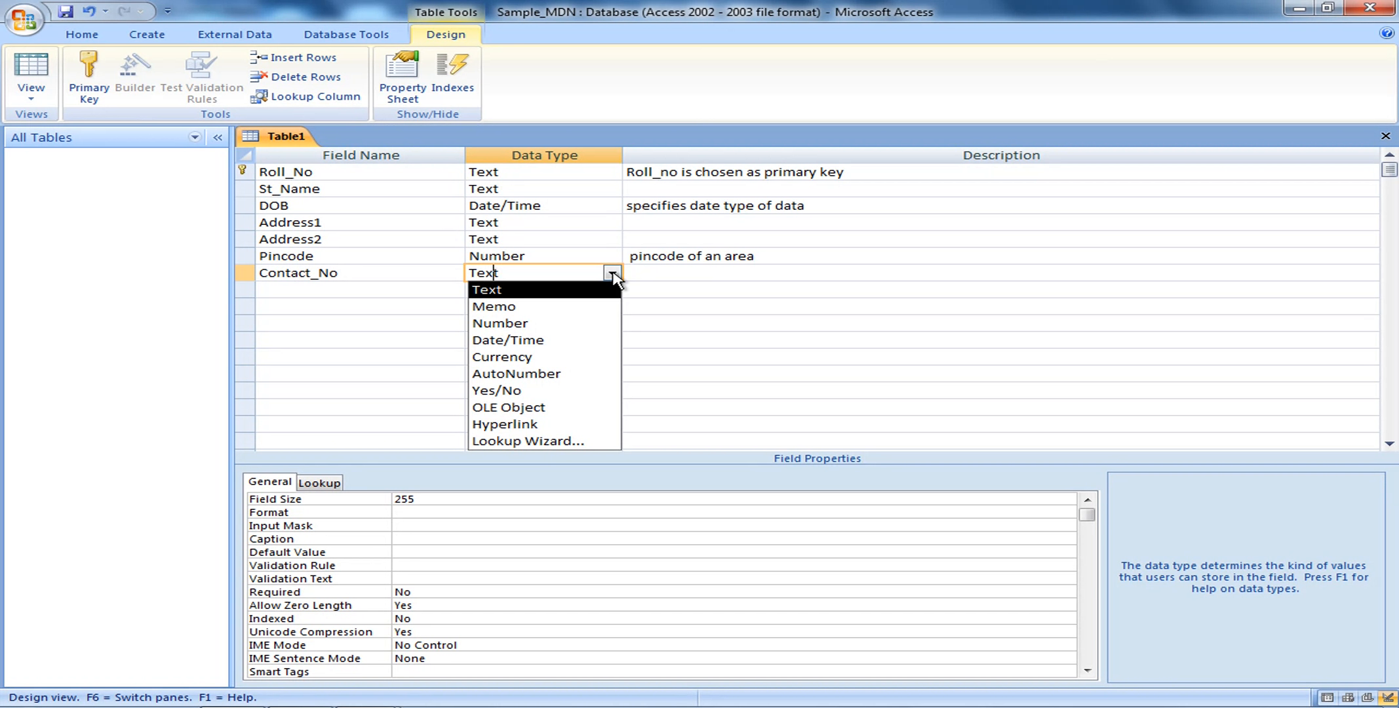
click(580, 289)
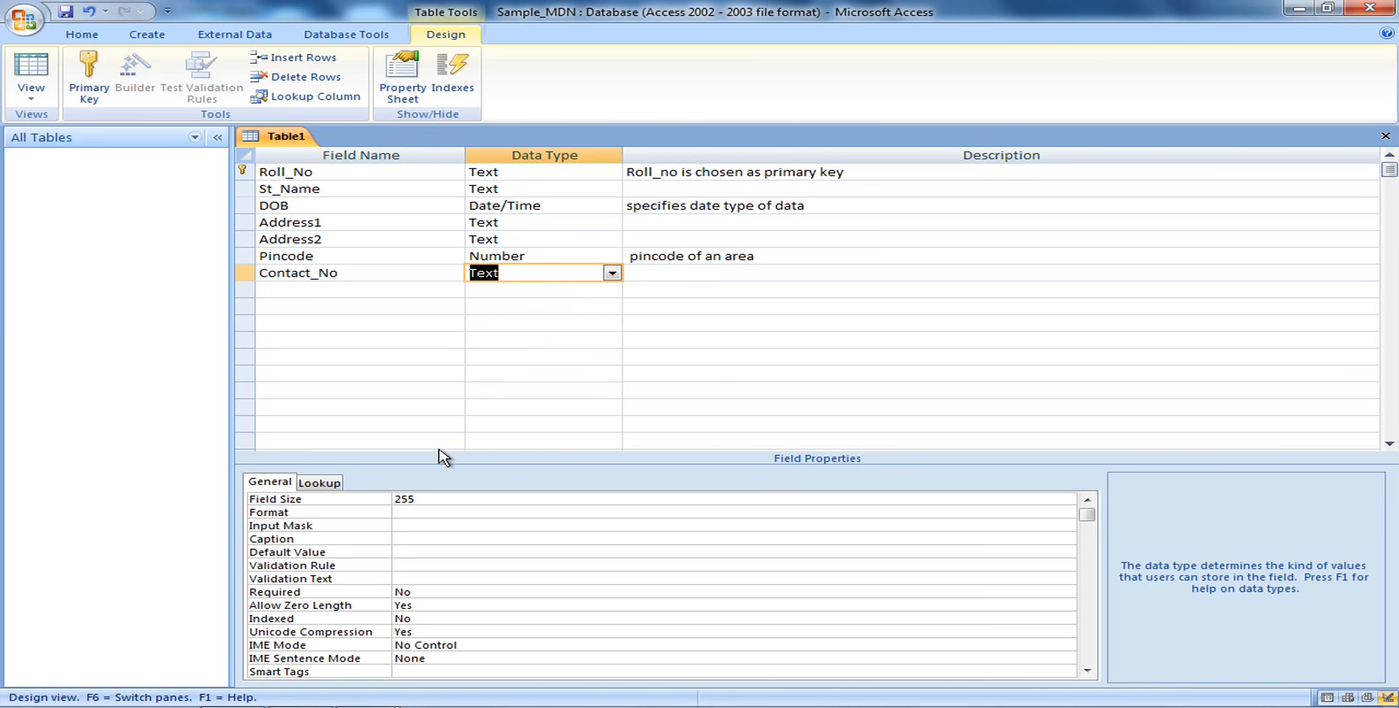
click(425, 500)
key(BackSpace)
key(BackSpace)
key(BackSpace)
text(10)
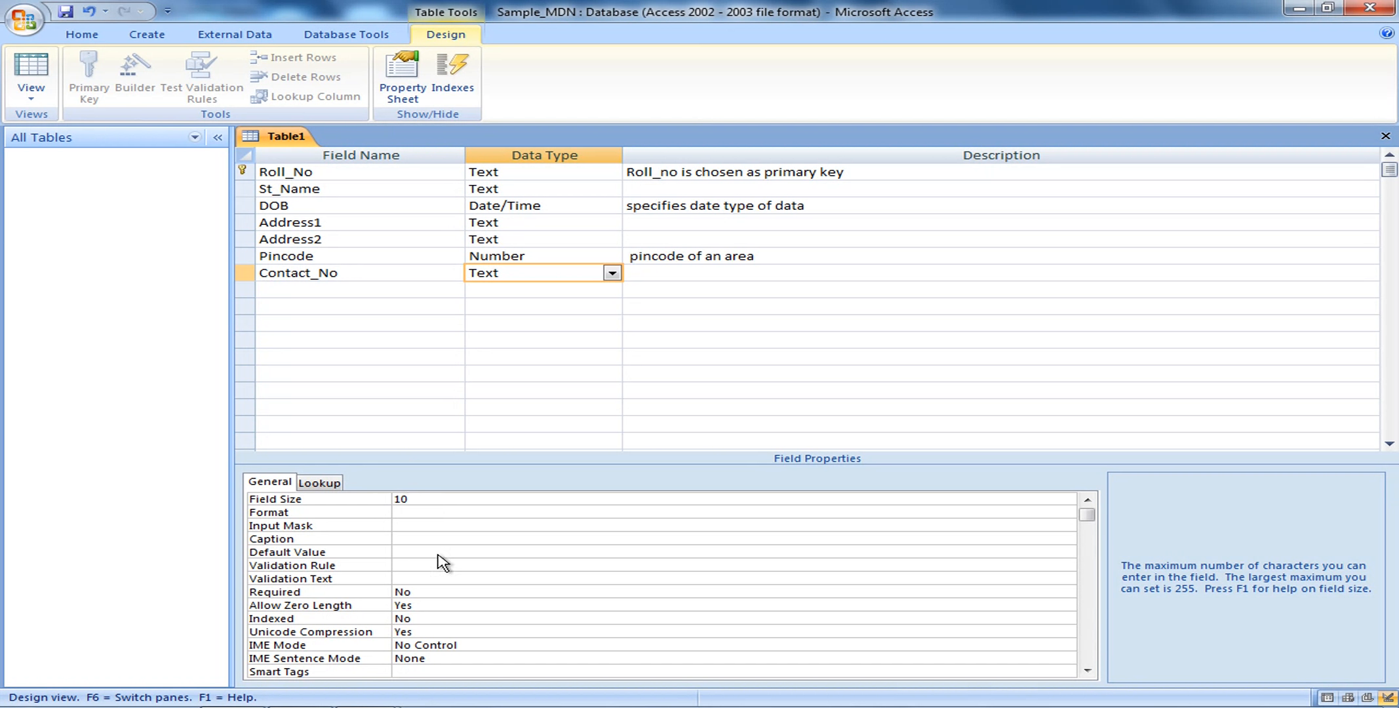
Set Contact_No's validation text to 'Enter only ten digits'
click(405, 581)
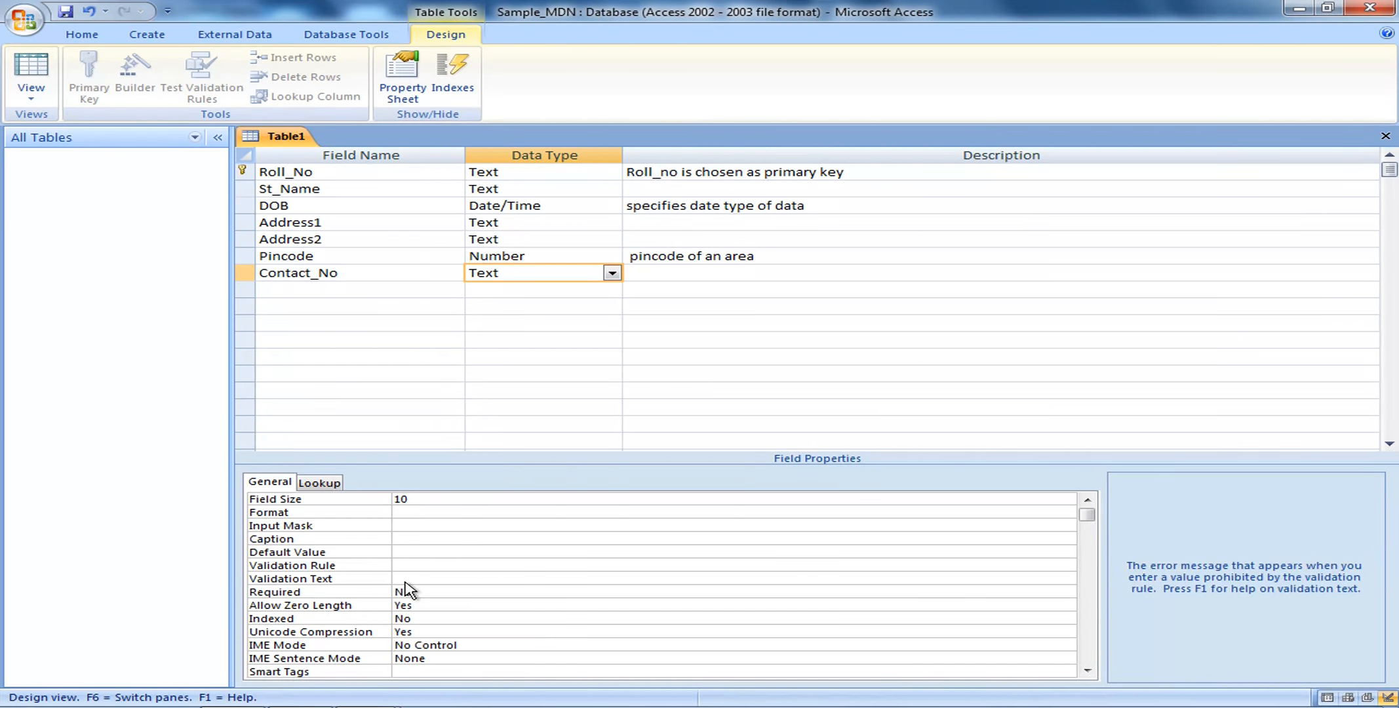
text(enter only ten digits)
key(BackSpace)
text(E)
click(574, 582)
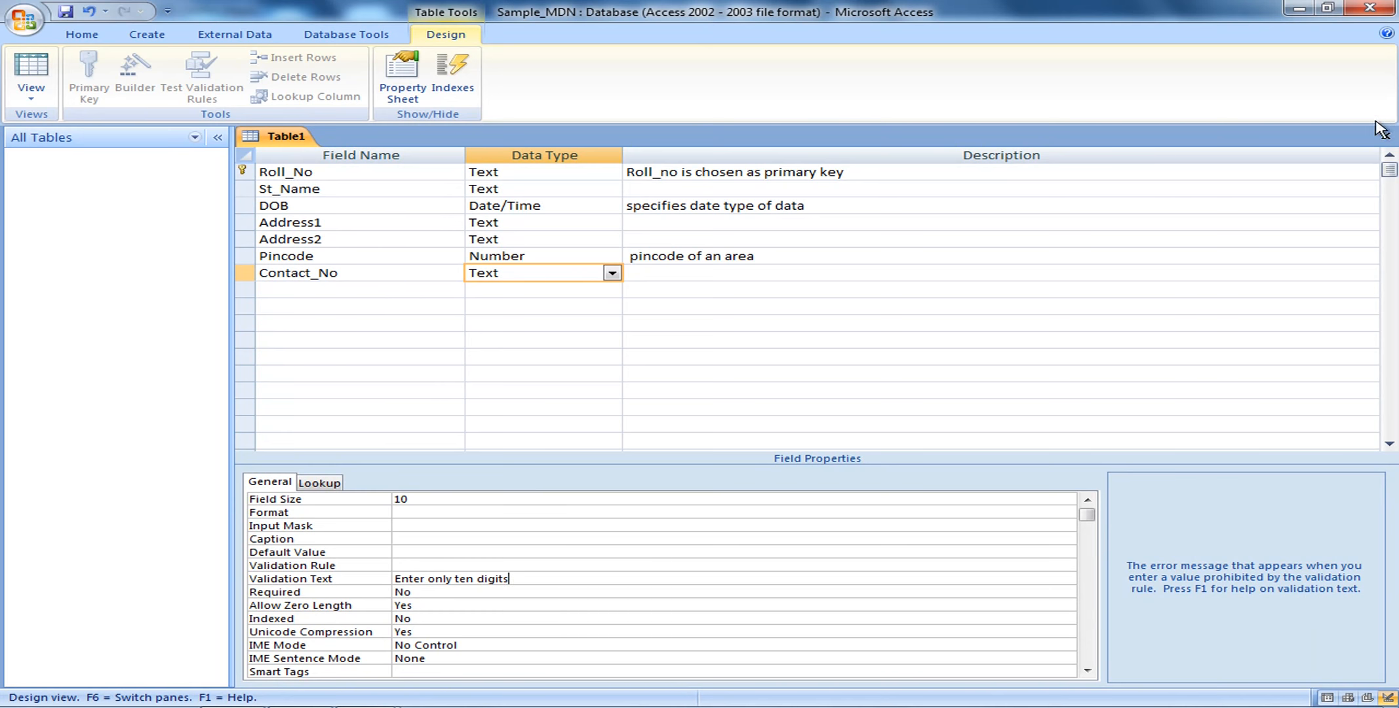
Close the new table design, saving it under the name 'Student'
click(1386, 137)
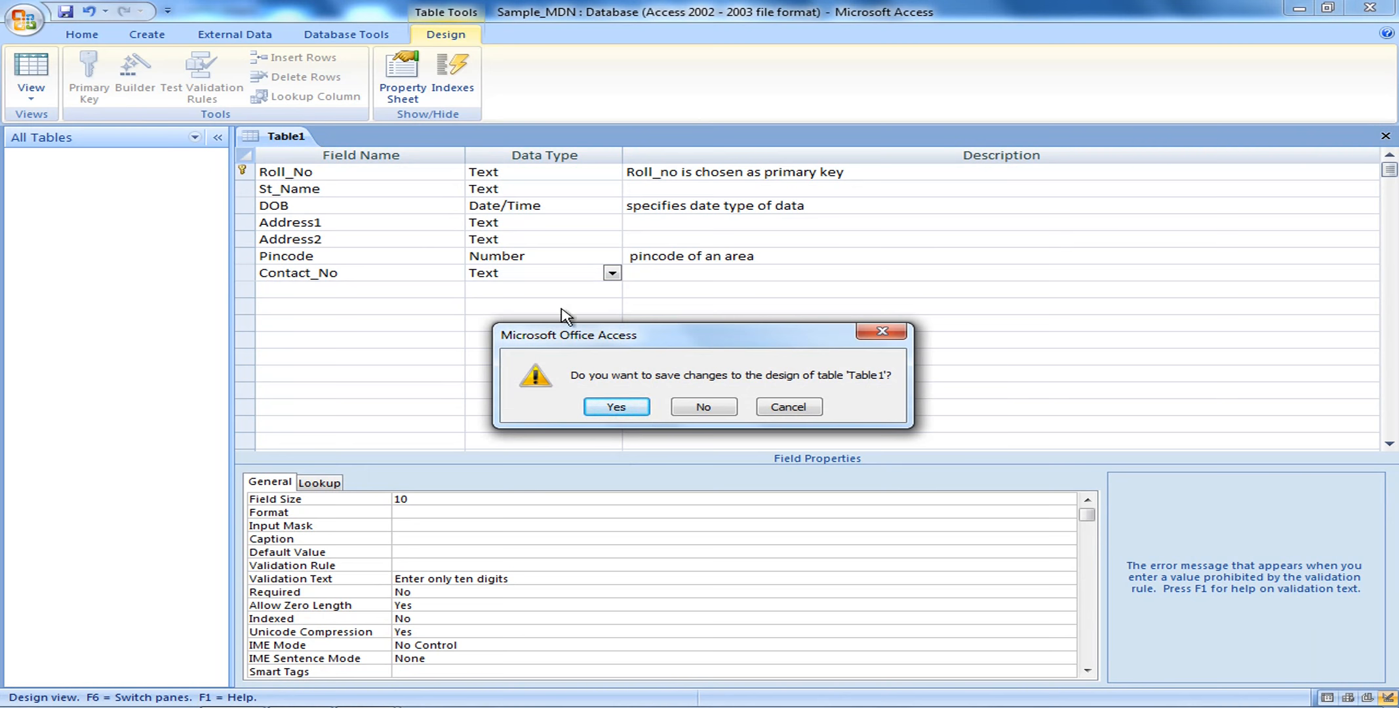
click(627, 413)
text(Stude)
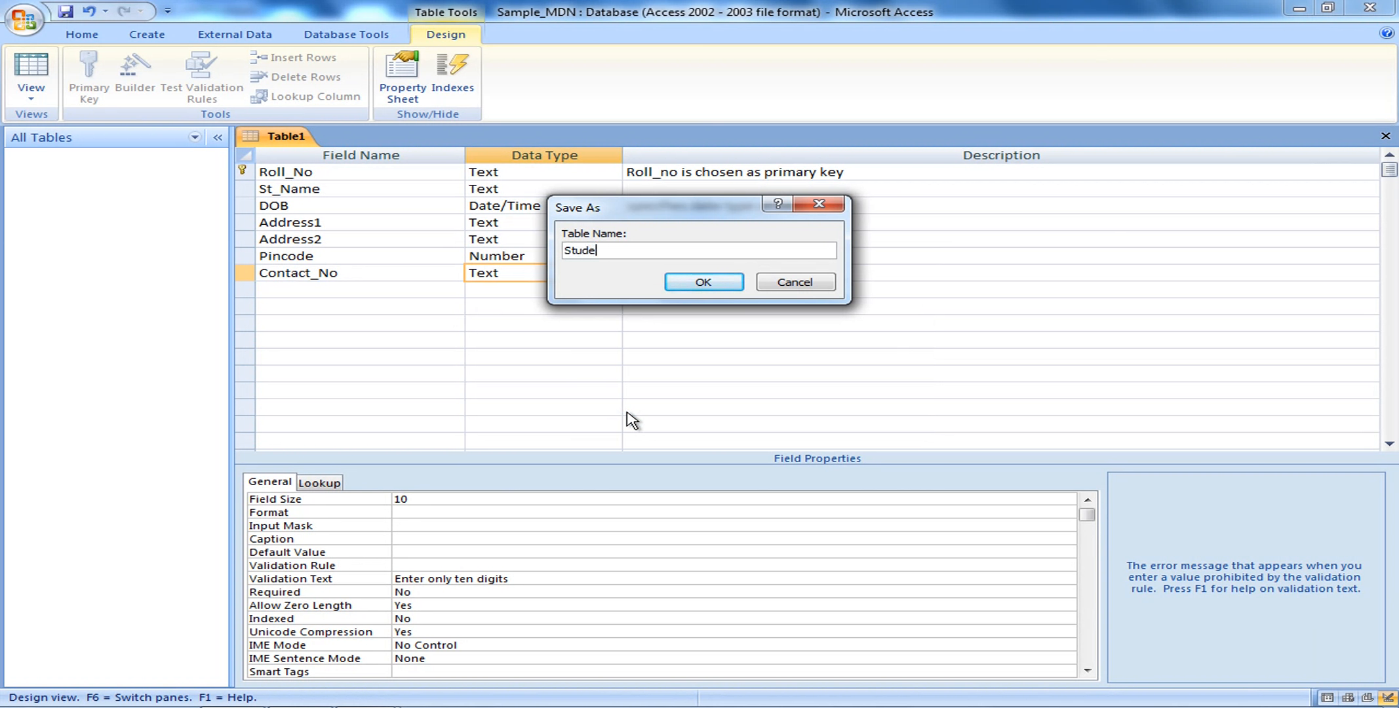
text(nt)
click(700, 289)
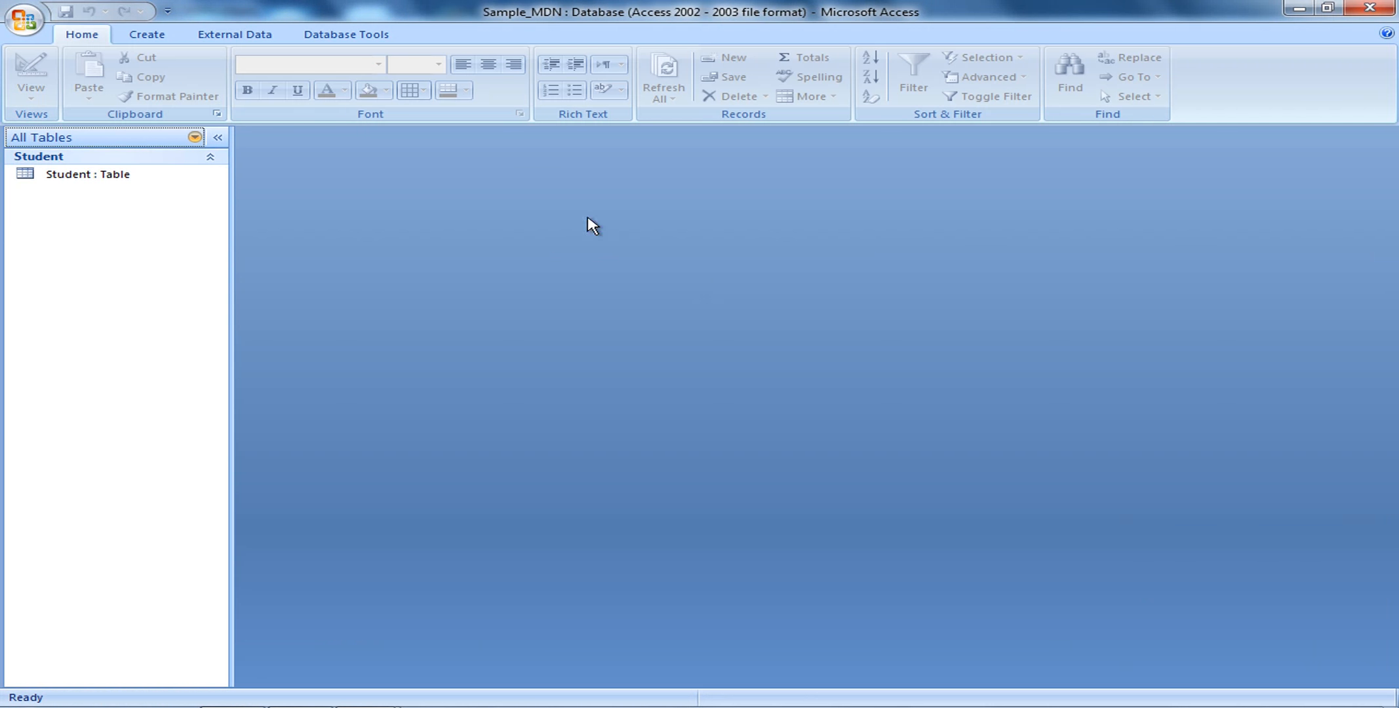
click(18, 180)
click(137, 183)
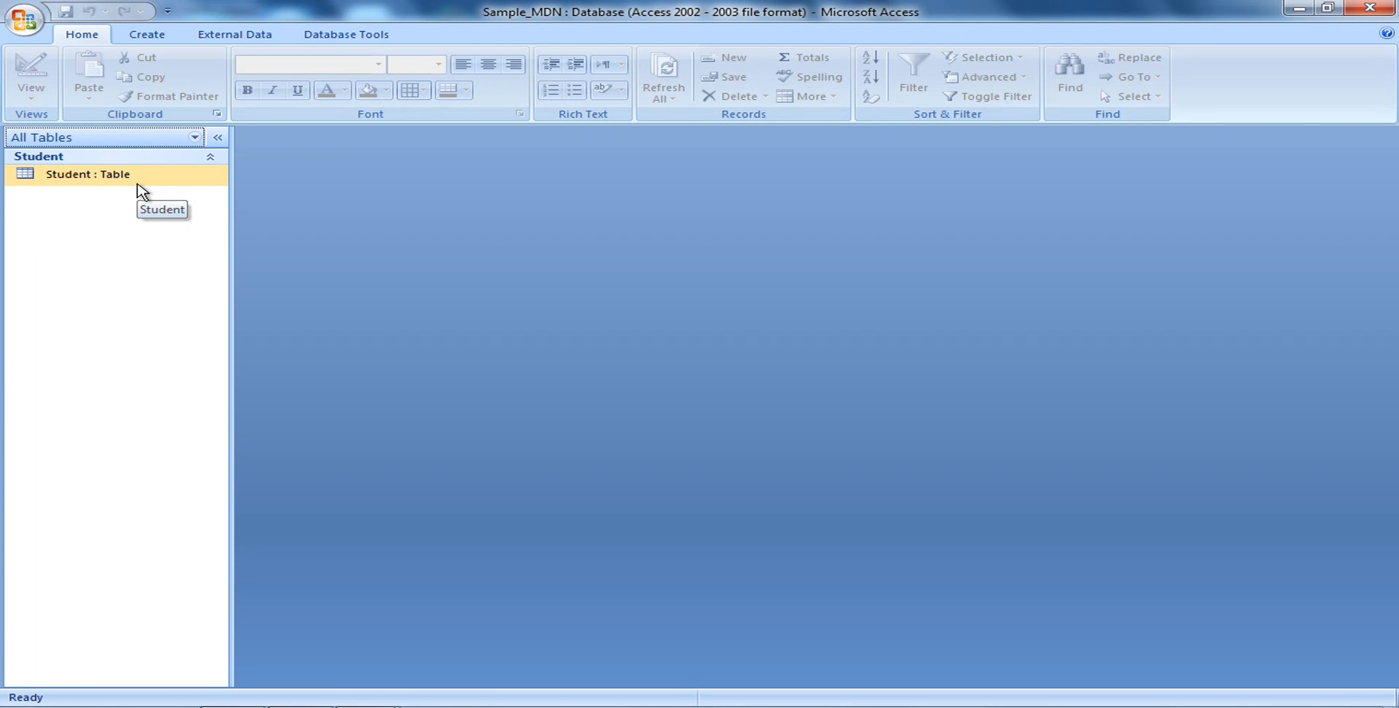
right_click(146, 186)
click(211, 208)
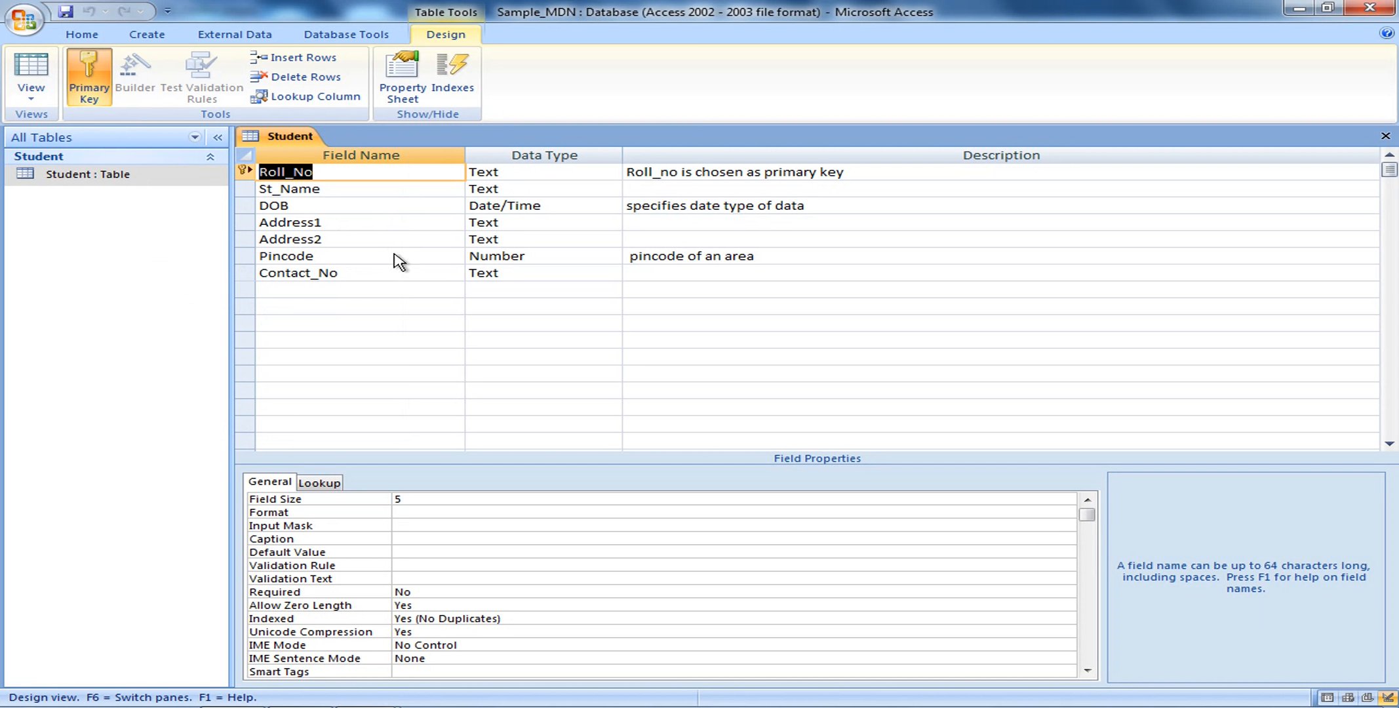
click(1385, 136)
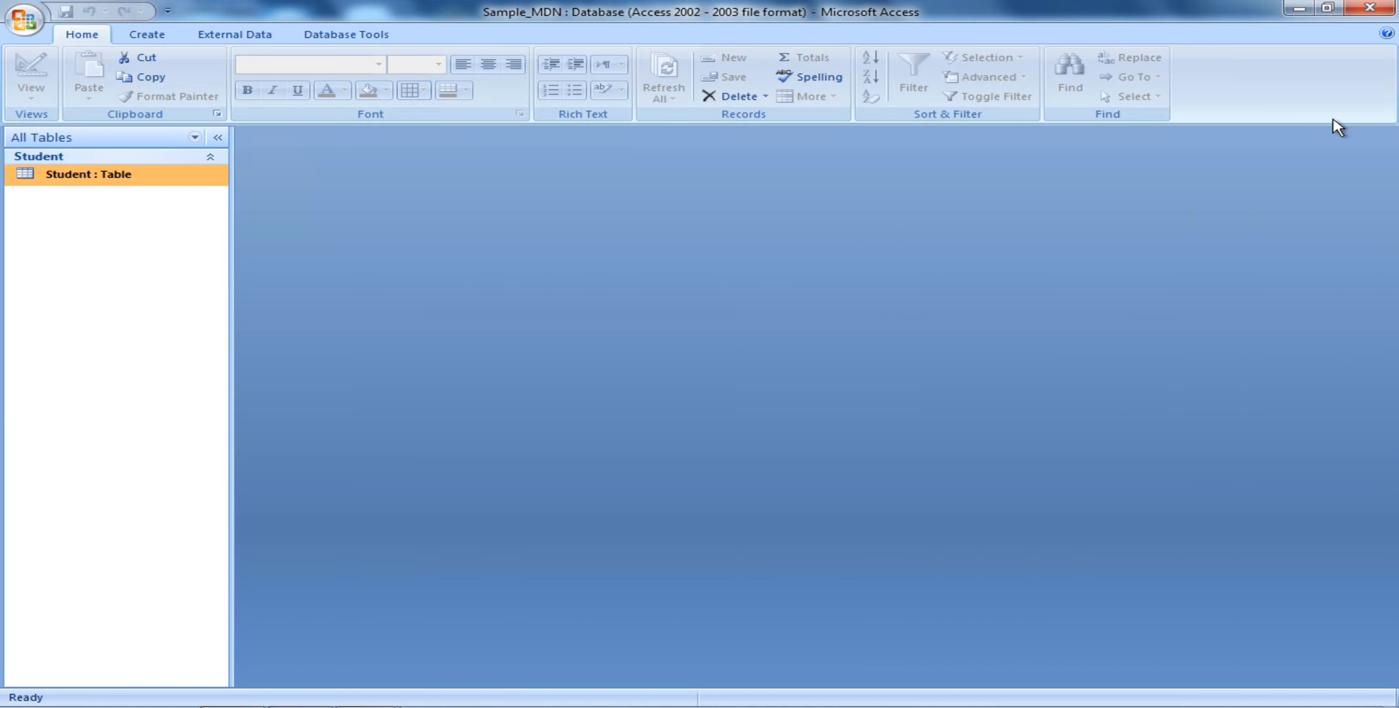
Open the Student table as a datasheet and enter Roll_No 10001
right_click(145, 185)
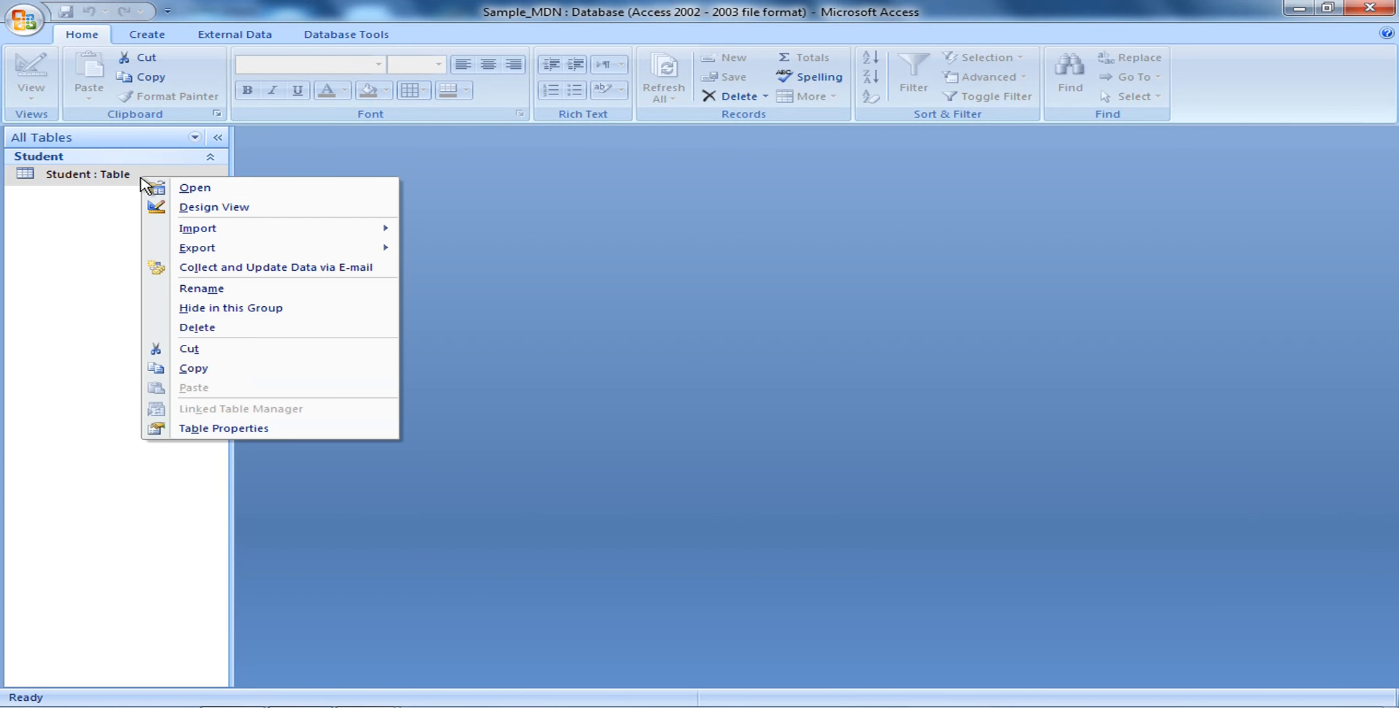
click(190, 192)
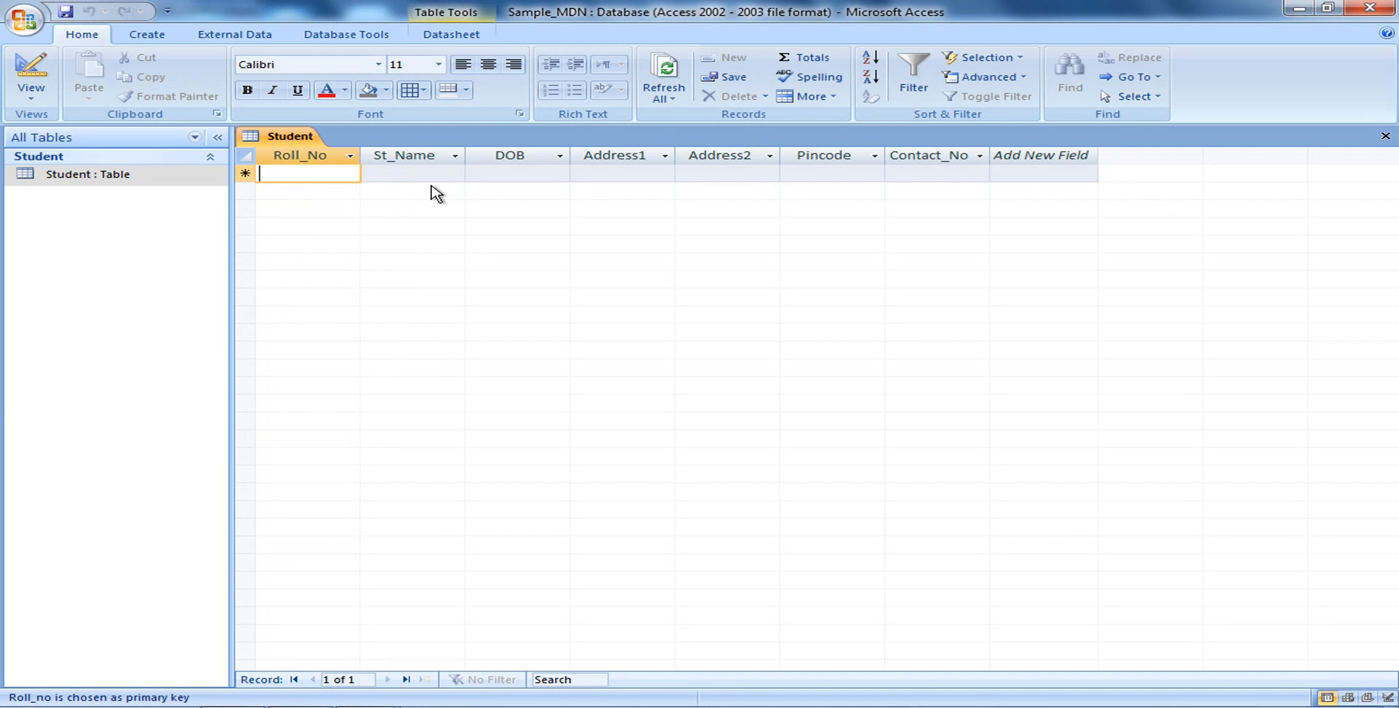
text(10001)
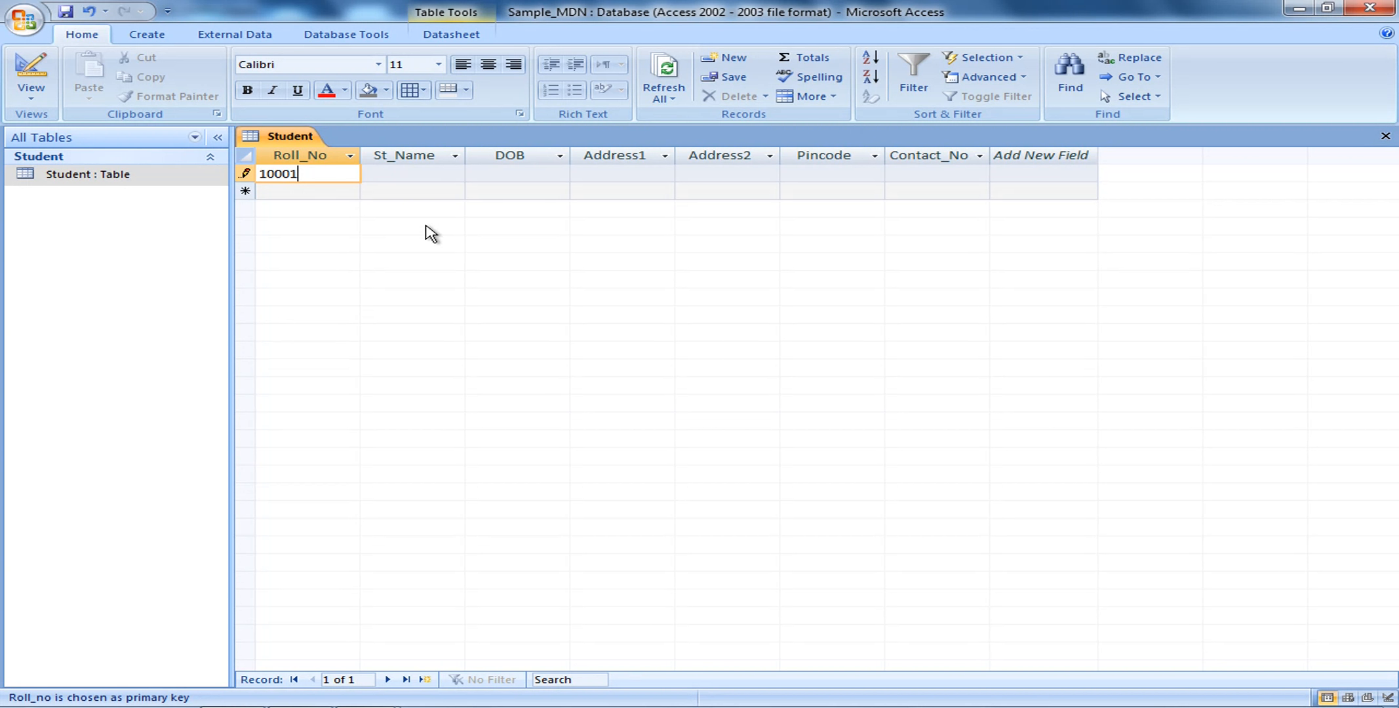
Enter the student's full name in St_Name for record 10001
click(406, 177)
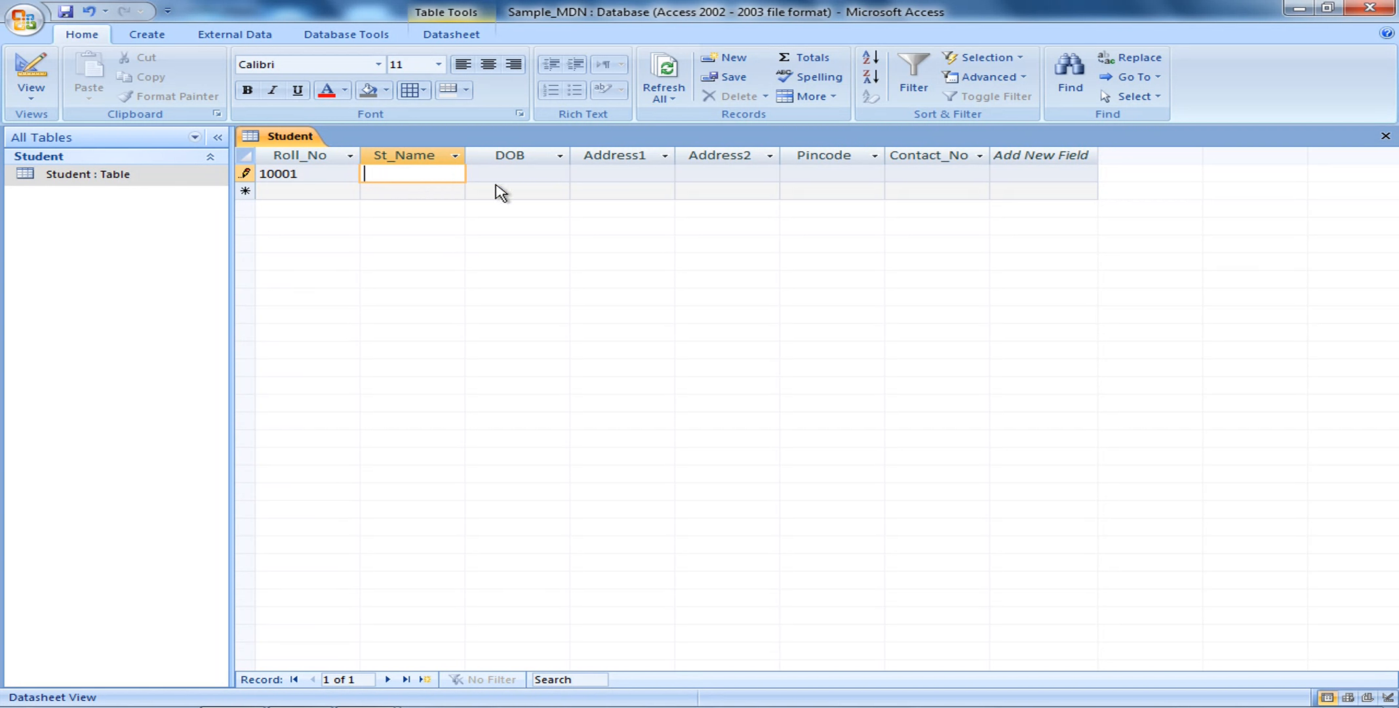
click(539, 176)
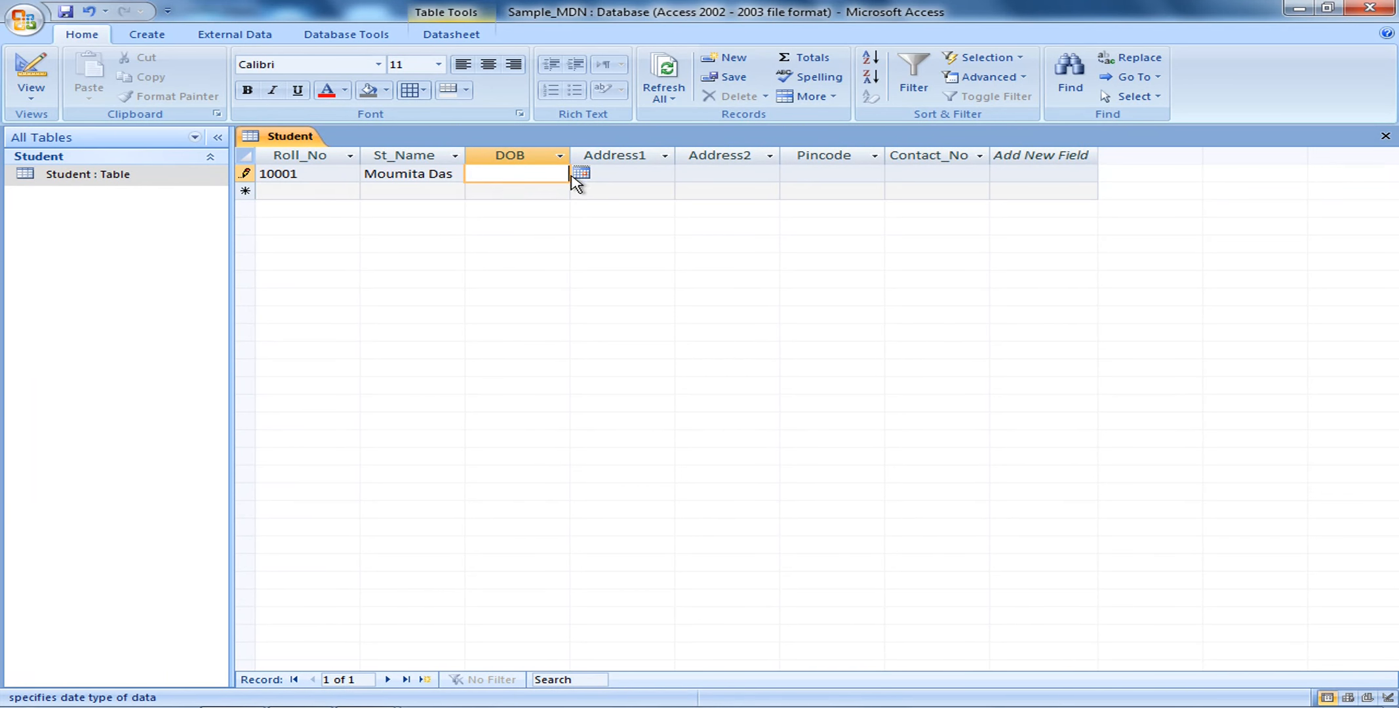
Pick 13 March 2019 as the date of birth from the DOB calendar
click(582, 174)
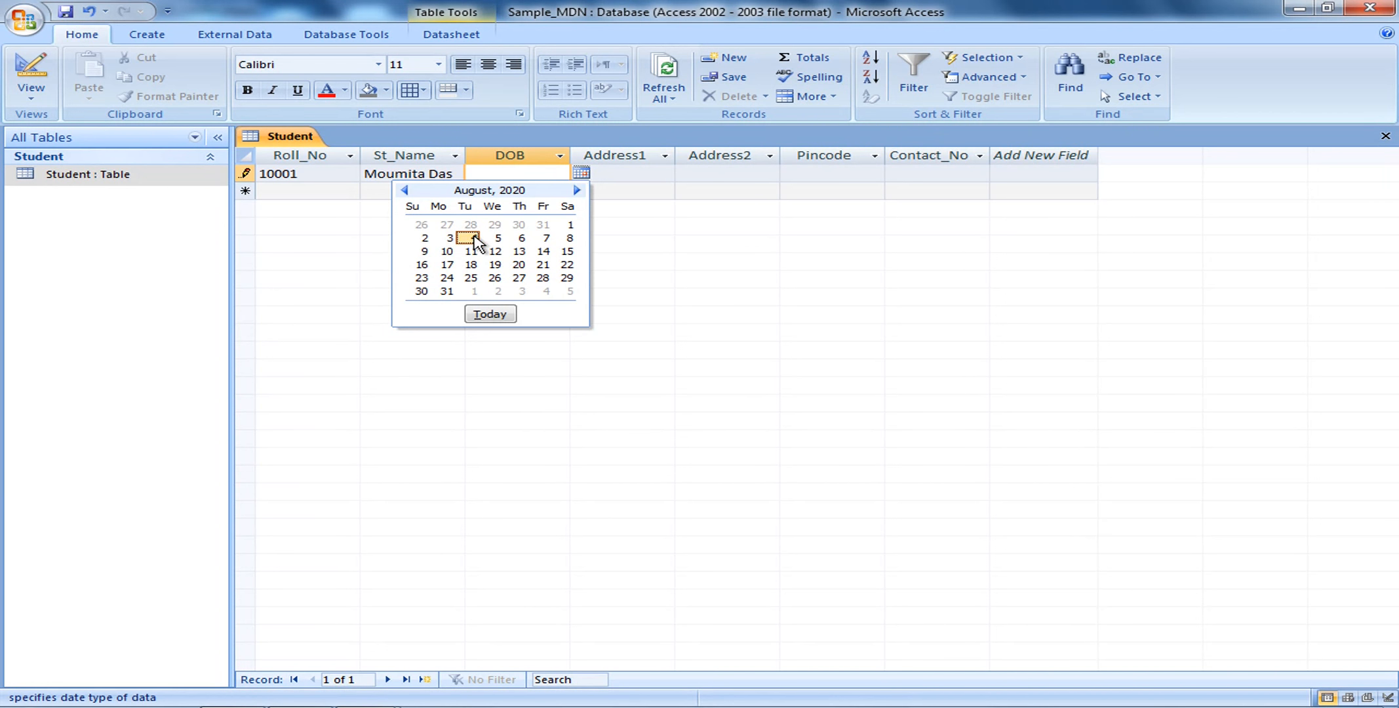
click(404, 190)
click(405, 190)
click(405, 190)
click(405, 190)
click(405, 191)
click(405, 190)
click(404, 190)
click(405, 190)
click(405, 190)
click(404, 190)
click(404, 191)
click(404, 190)
click(404, 190)
click(405, 190)
click(405, 190)
click(404, 190)
click(405, 191)
click(404, 190)
click(404, 190)
click(405, 190)
click(405, 190)
click(404, 190)
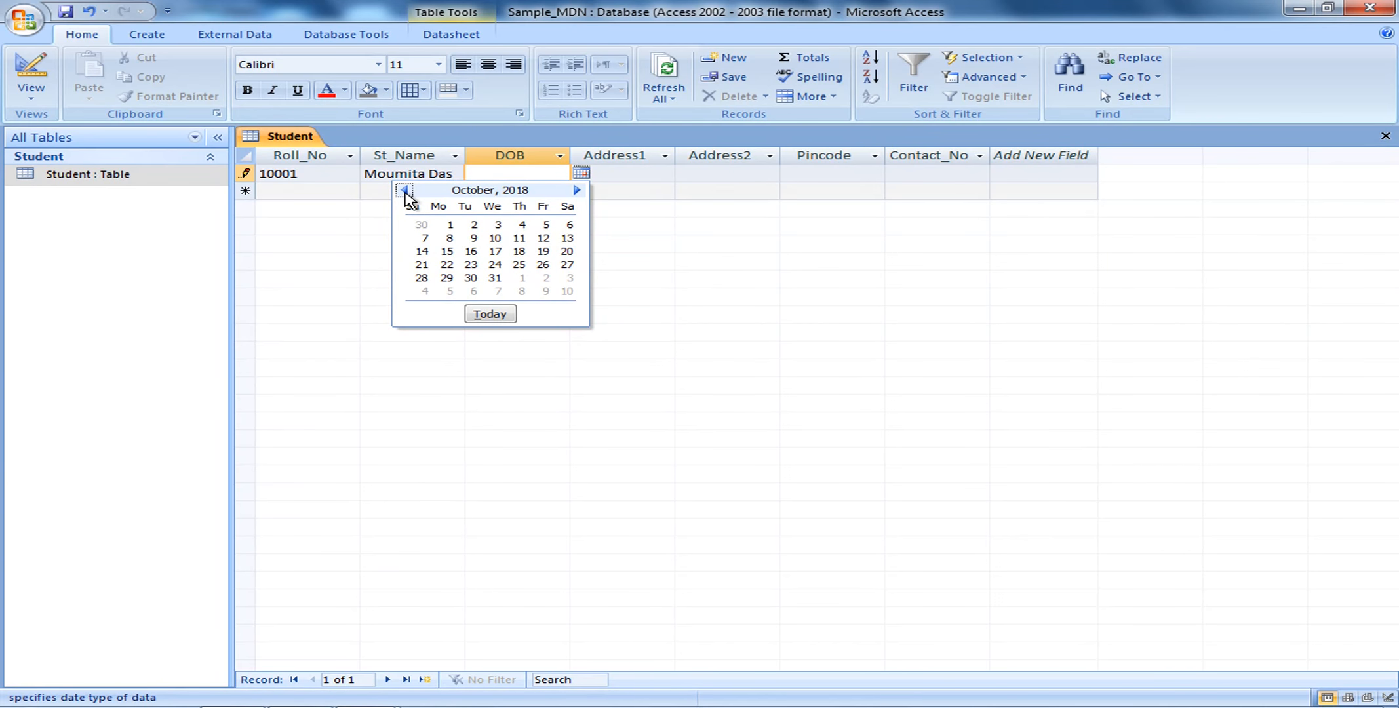
click(579, 191)
click(580, 190)
click(579, 190)
click(577, 190)
click(577, 190)
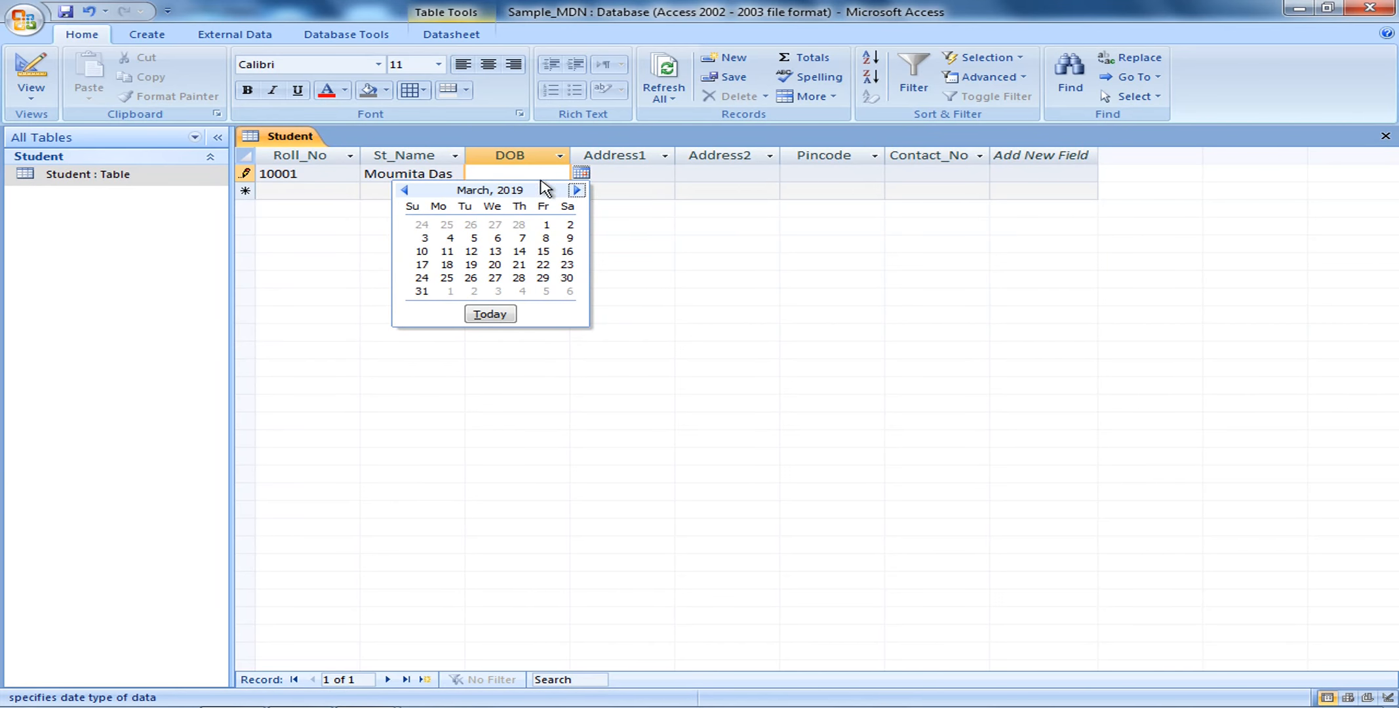
click(493, 252)
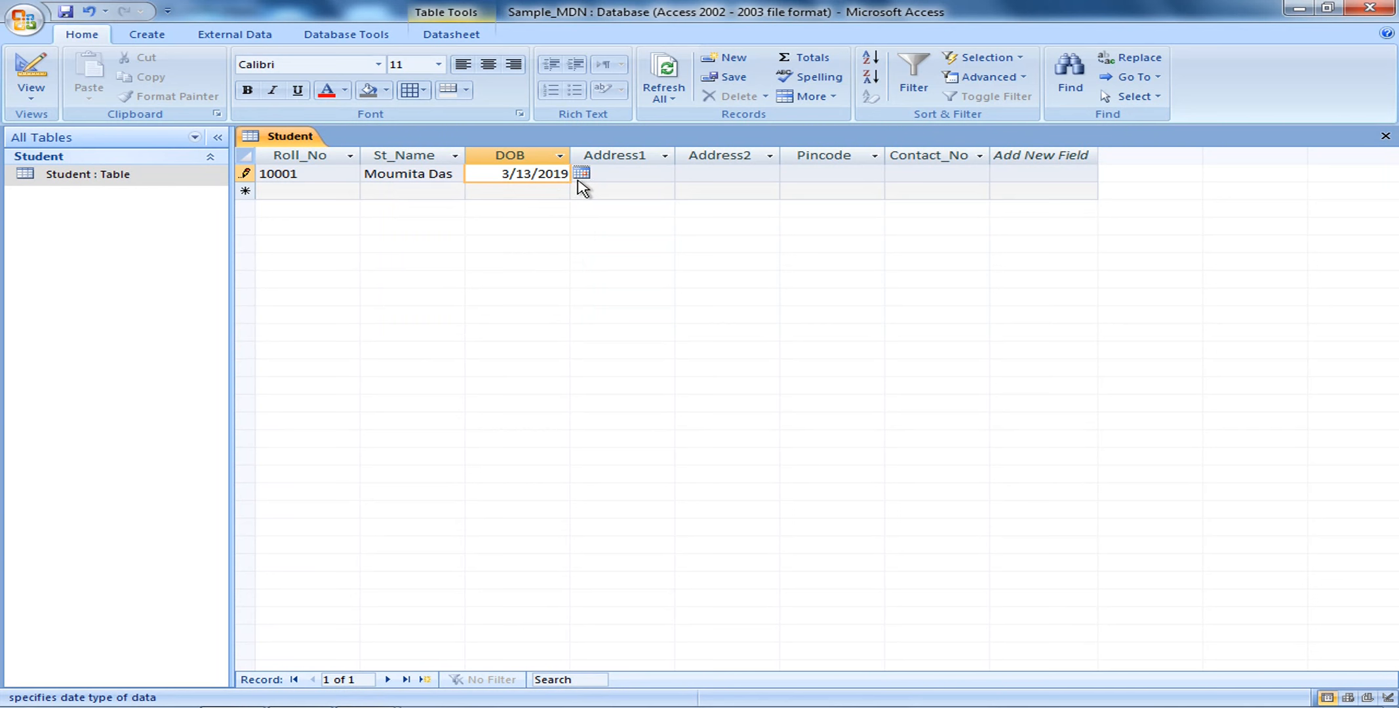
key(BackSpace)
key(BackSpace)
key(BackSpace)
key(BackSpace)
text(1996)
click(635, 182)
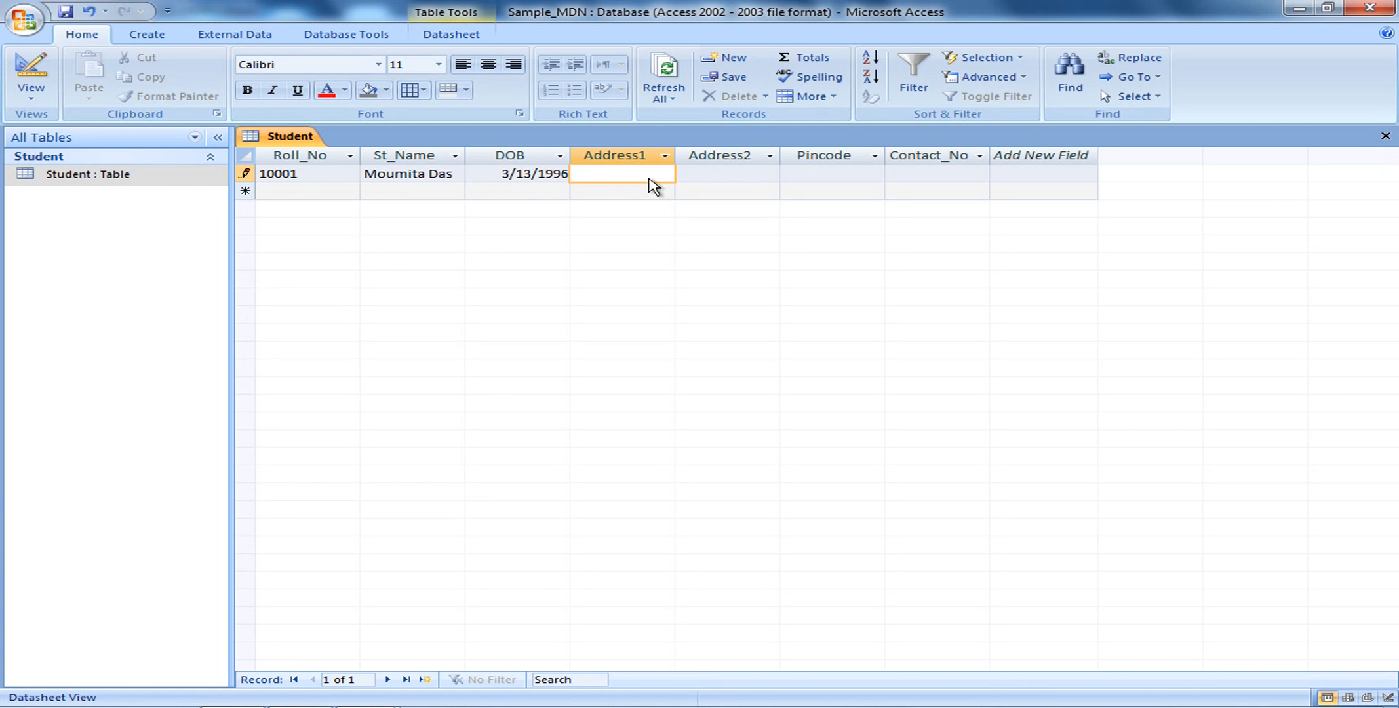
Enter the student's two address lines in Address1 and Address2
key(Tab)
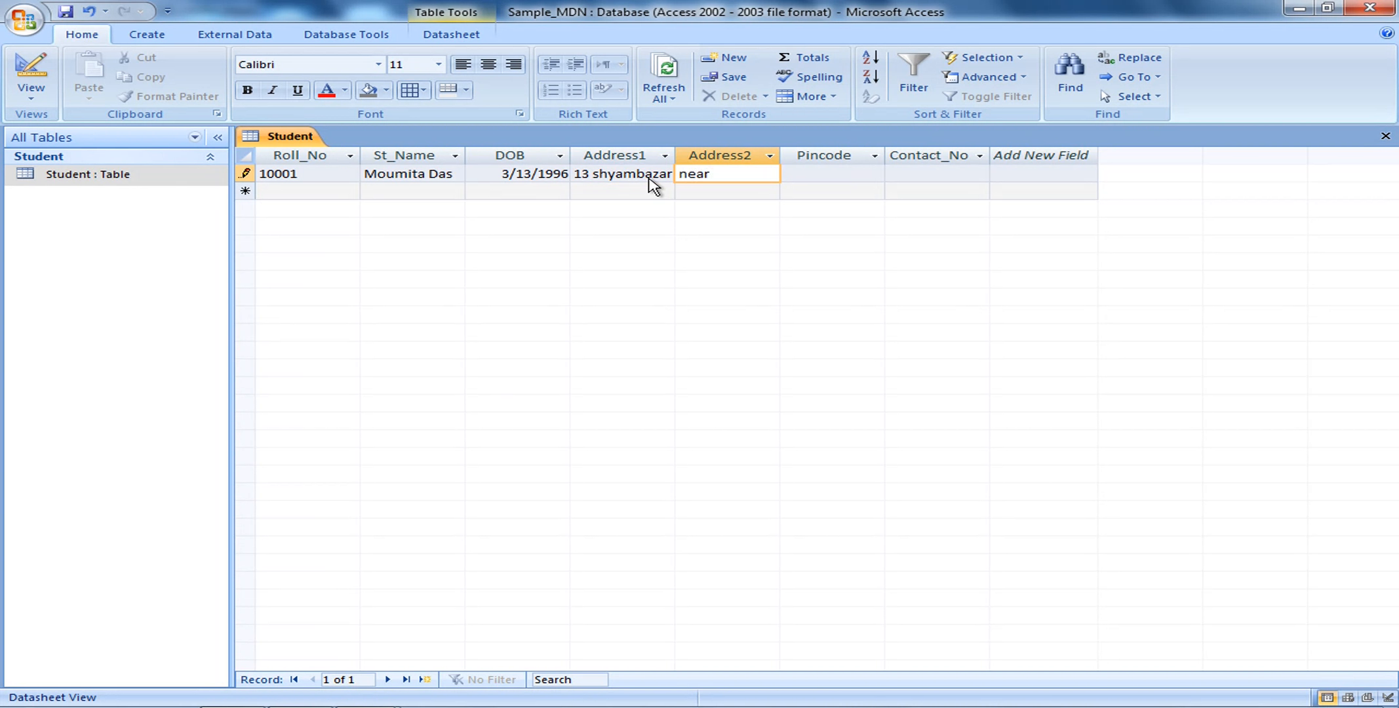
Try an overlong pincode, hit the Number type error, dismiss it and clear Pincode
key(Tab)
text(7)
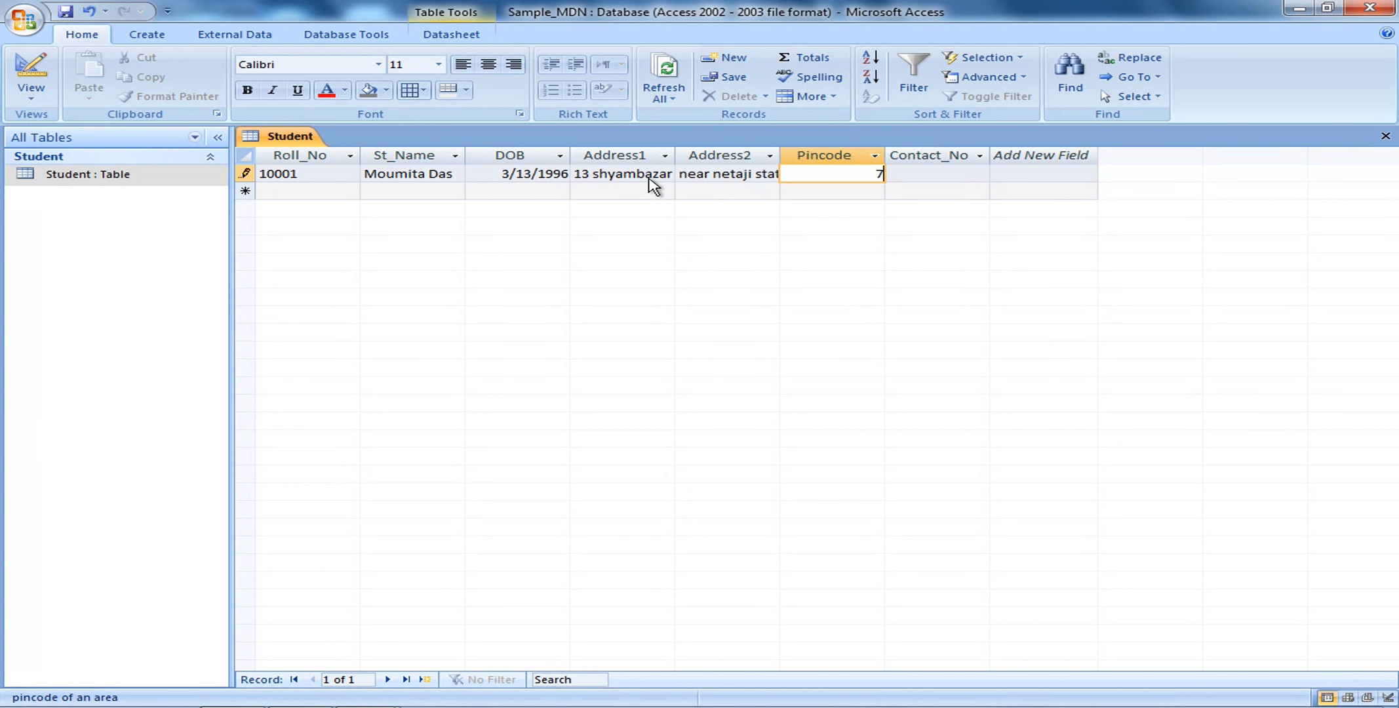
text(0005311111111)
key(BackSpace)
key(BackSpace)
key(BackSpace)
key(BackSpace)
key(BackSpace)
key(BackSpace)
key(BackSpace)
key(BackSpace)
key(Return)
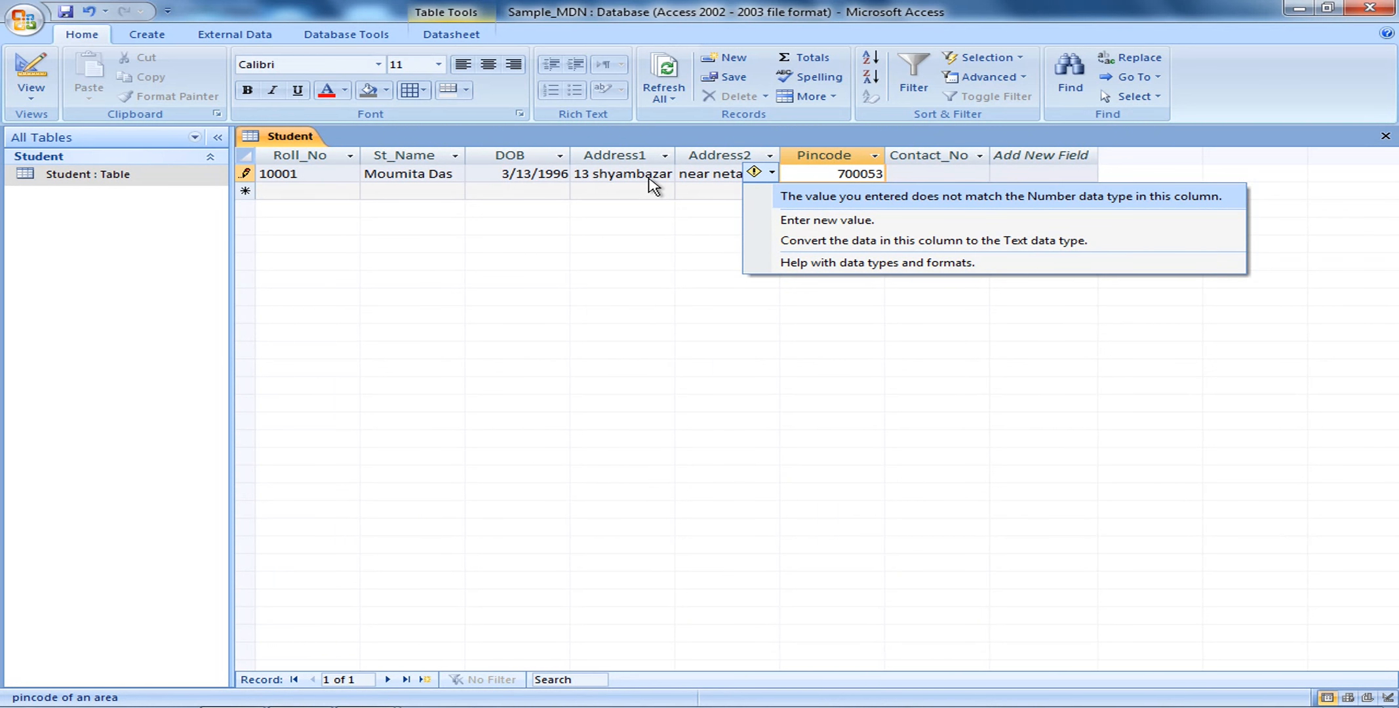
key(Up)
key(Up)
key(Up)
key(Up)
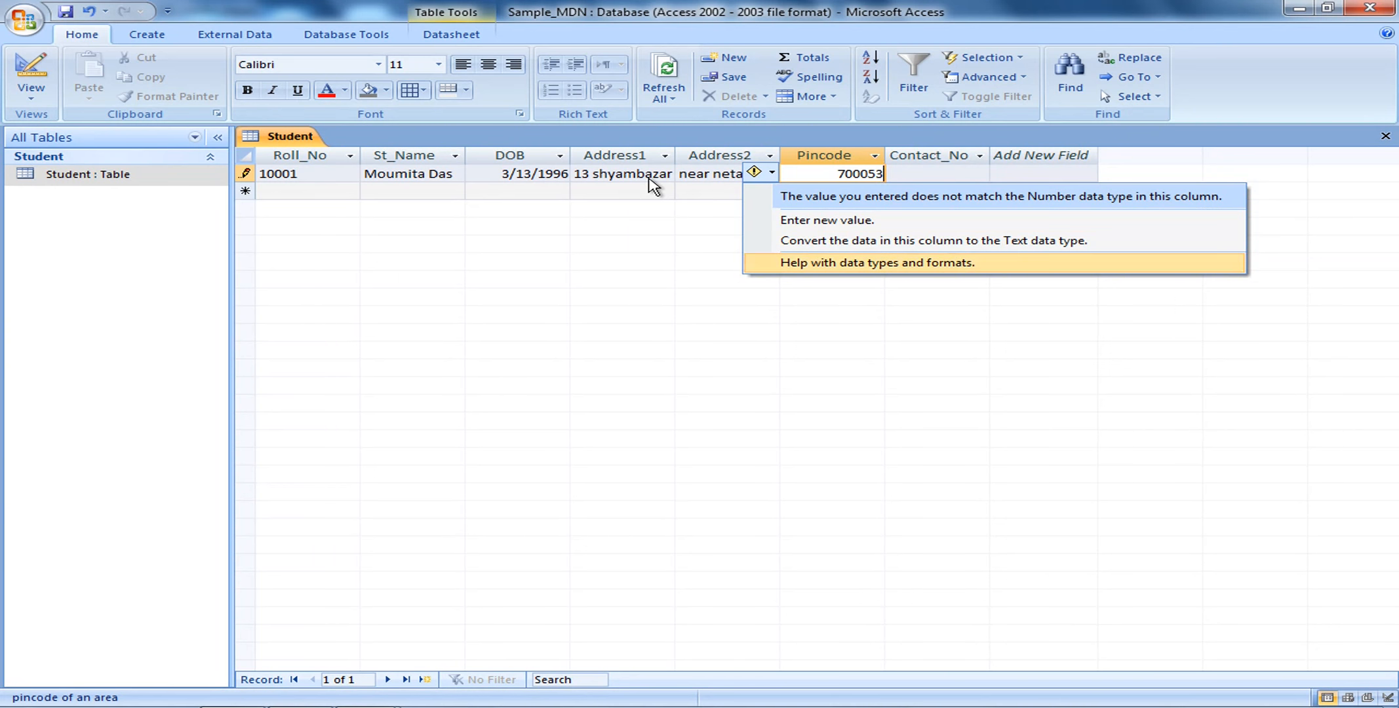
key(Escape)
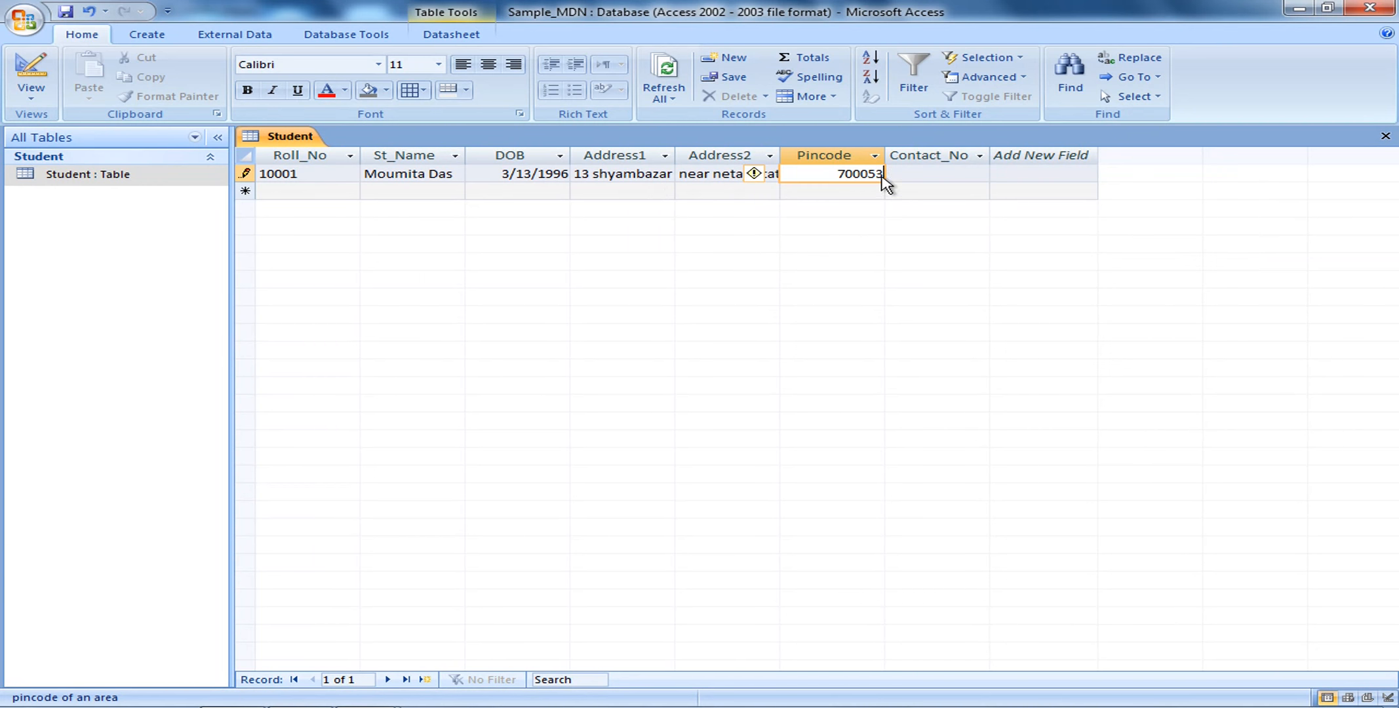
key(BackSpace)
key(BackSpace)
key(BackSpace)
key(BackSpace)
key(BackSpace)
key(BackSpace)
Close the datasheet and open the Student table in Design view
click(1385, 139)
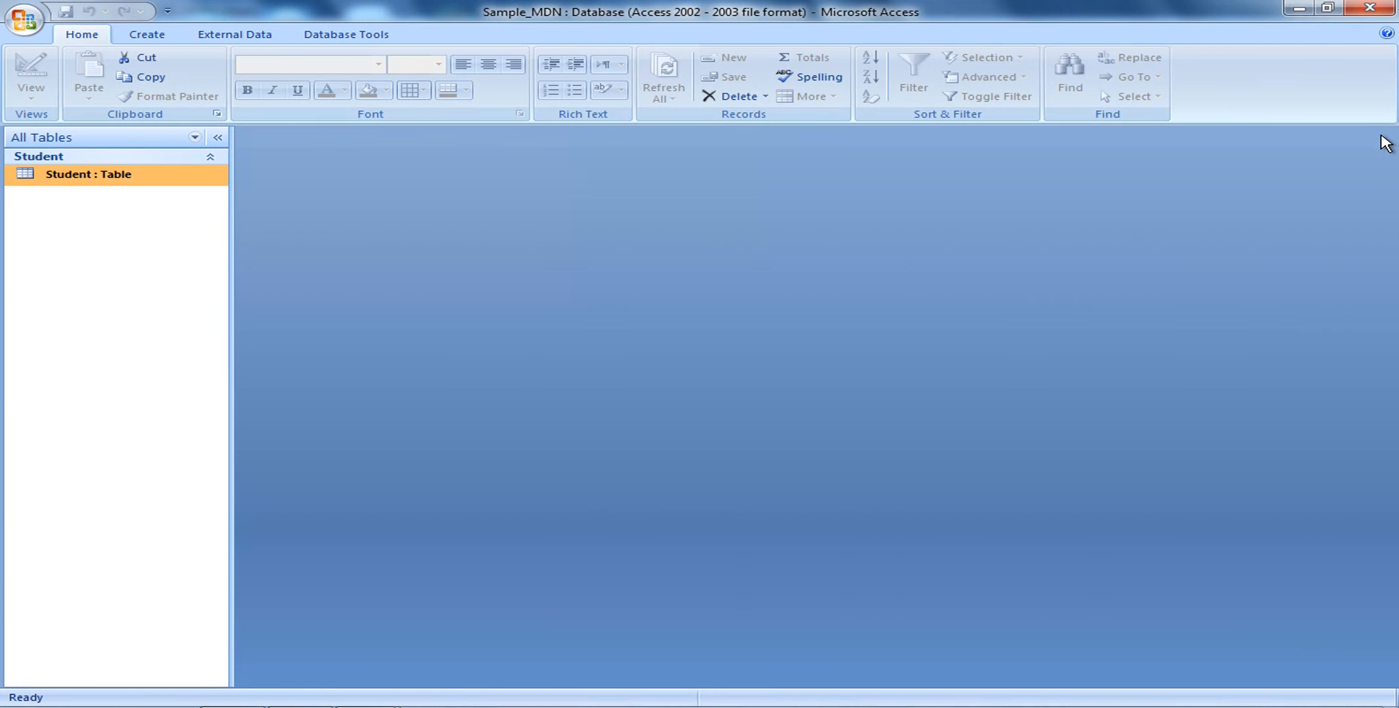
double_click(144, 182)
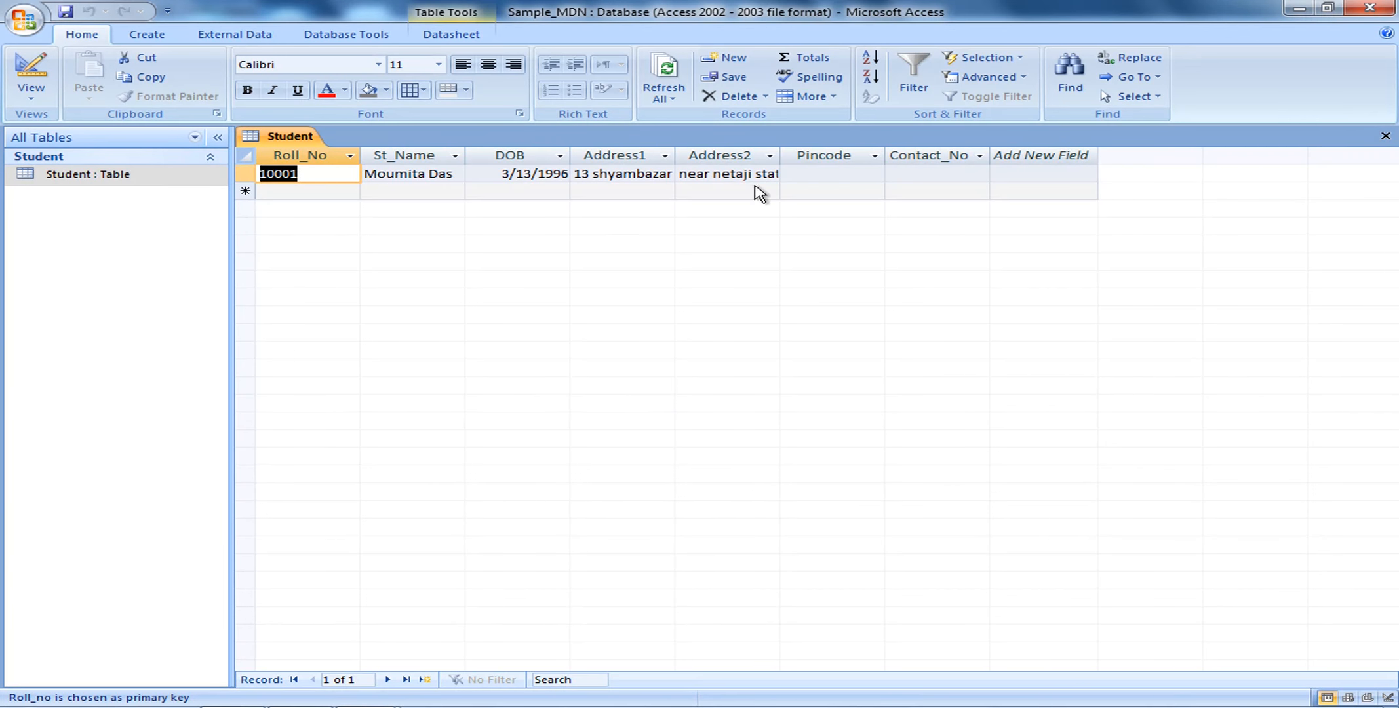
right_click(83, 177)
click(122, 208)
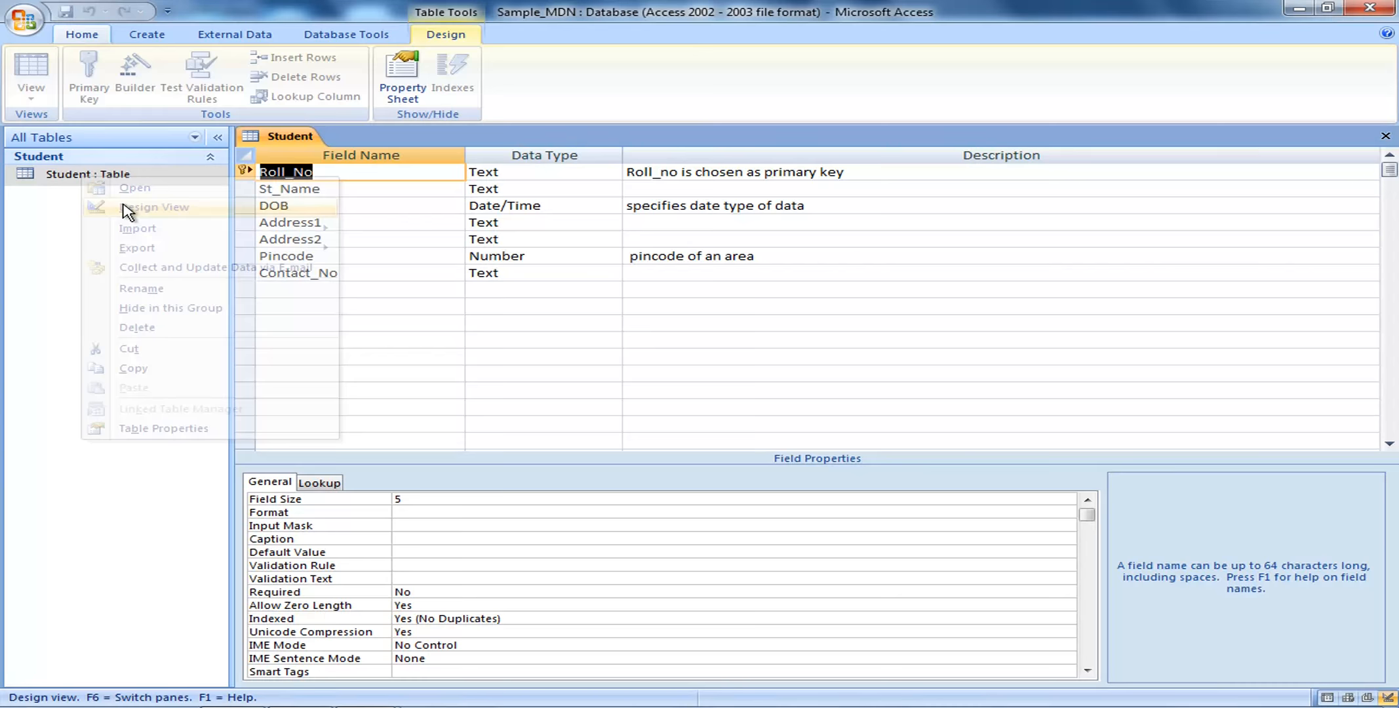
Change Pincode's field size to Single and save the design when closing
click(561, 260)
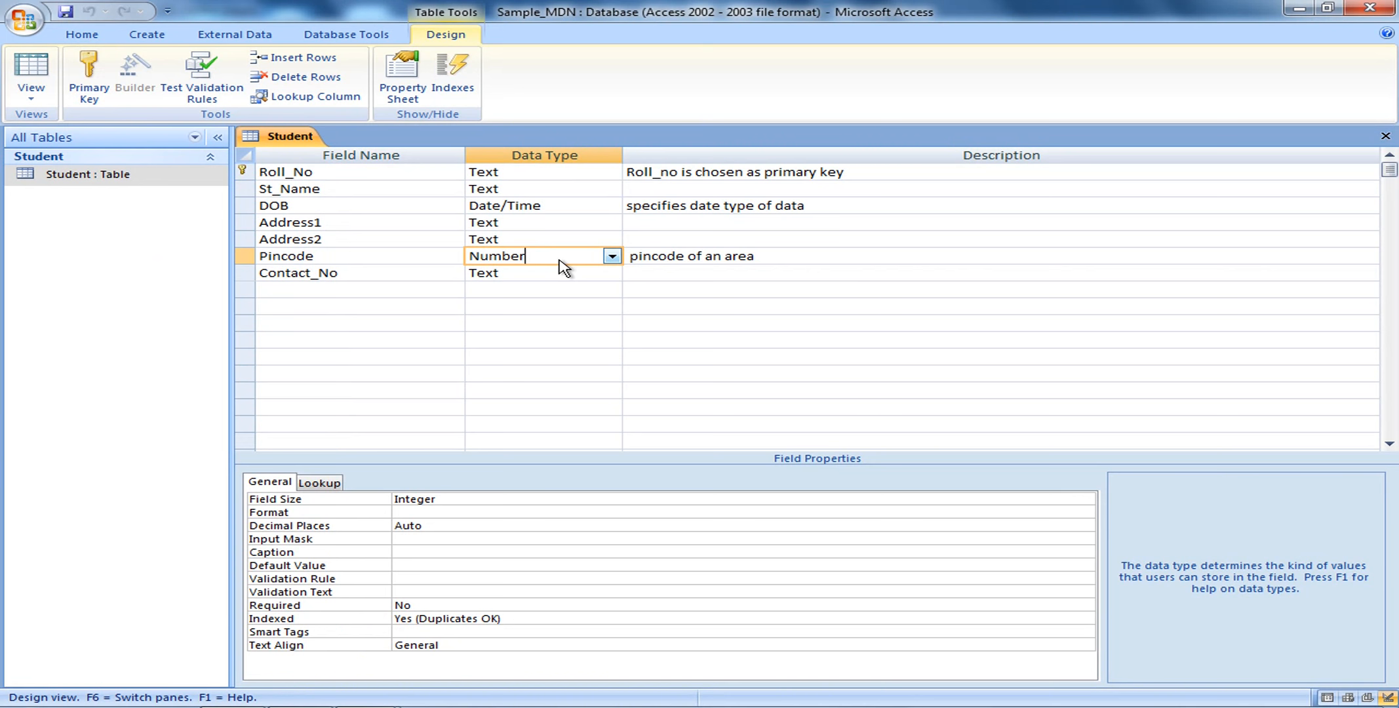
click(611, 259)
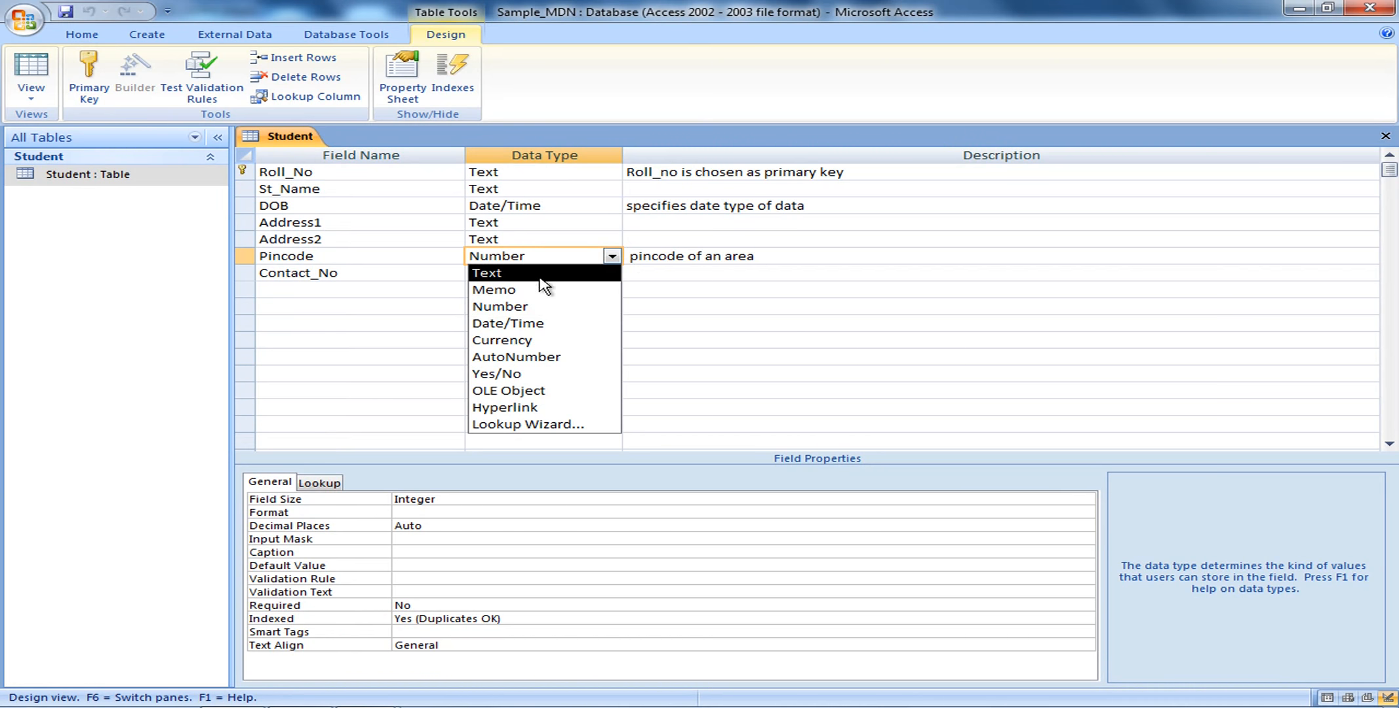
click(539, 307)
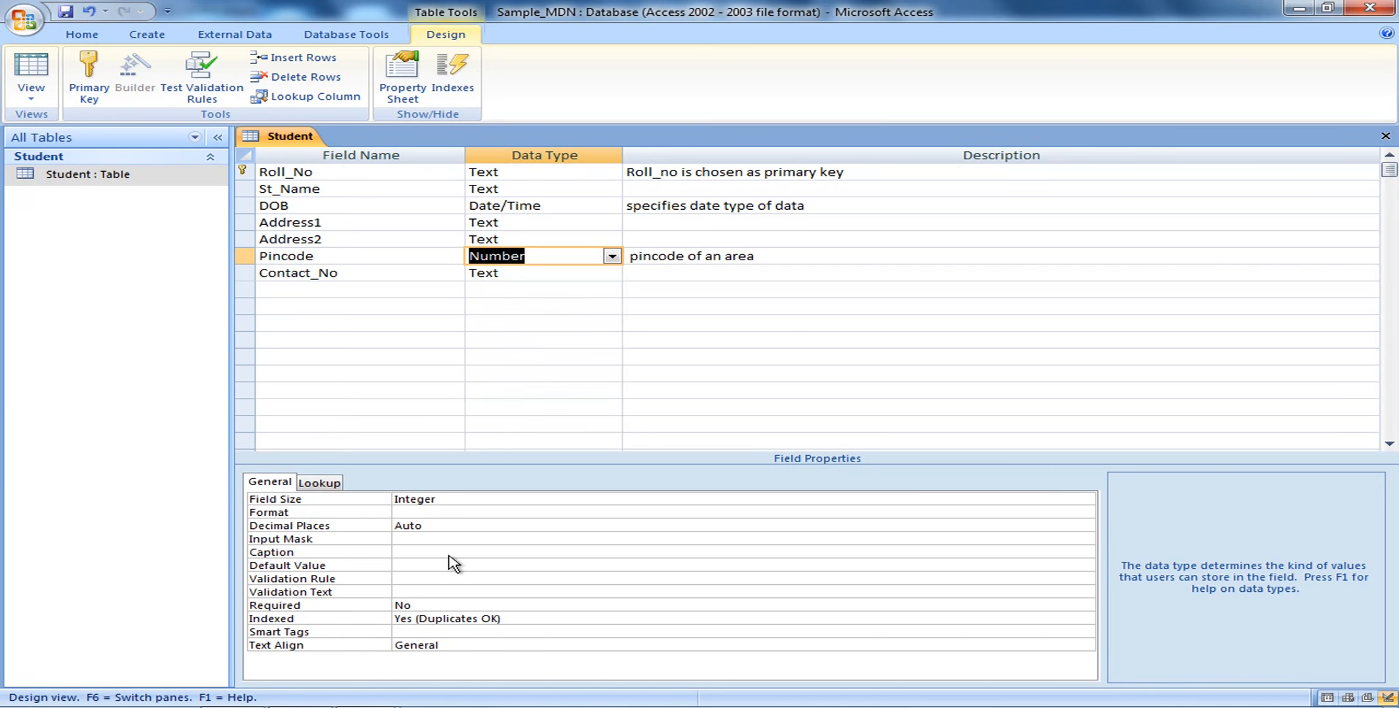
click(464, 505)
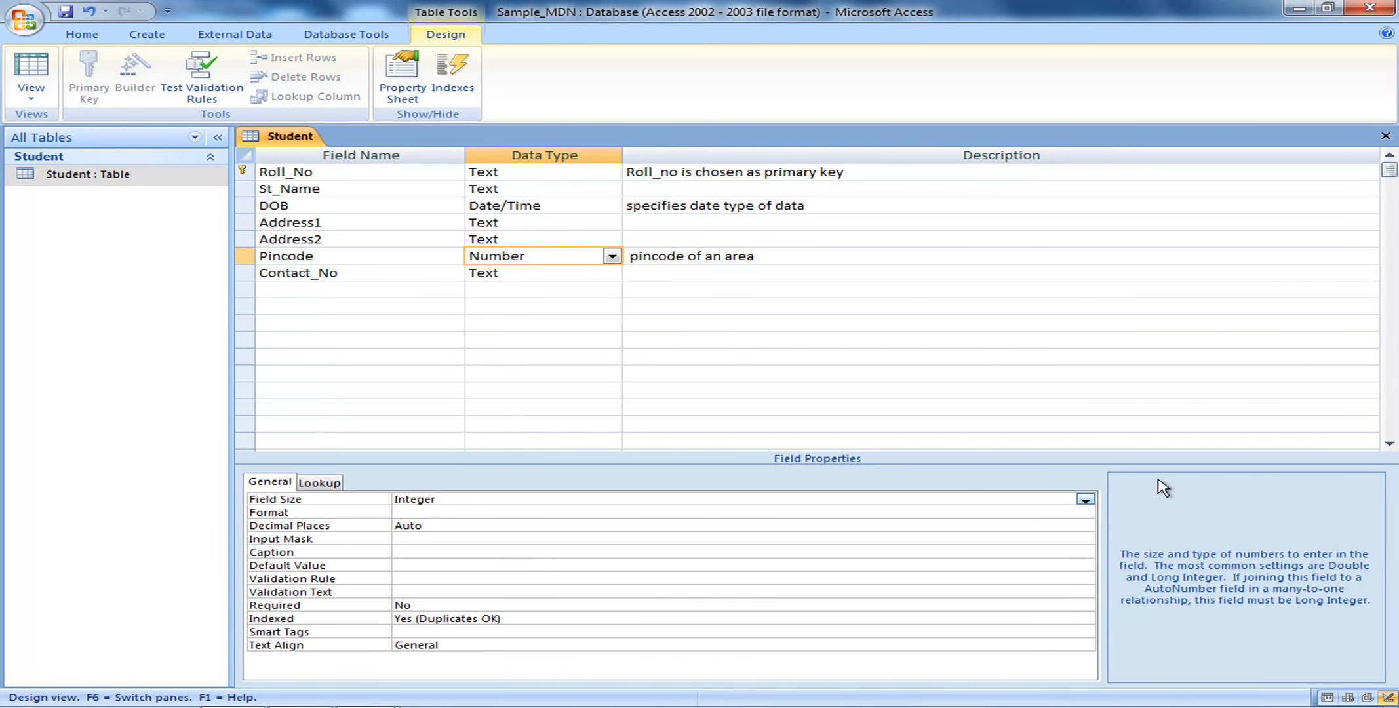
click(1086, 499)
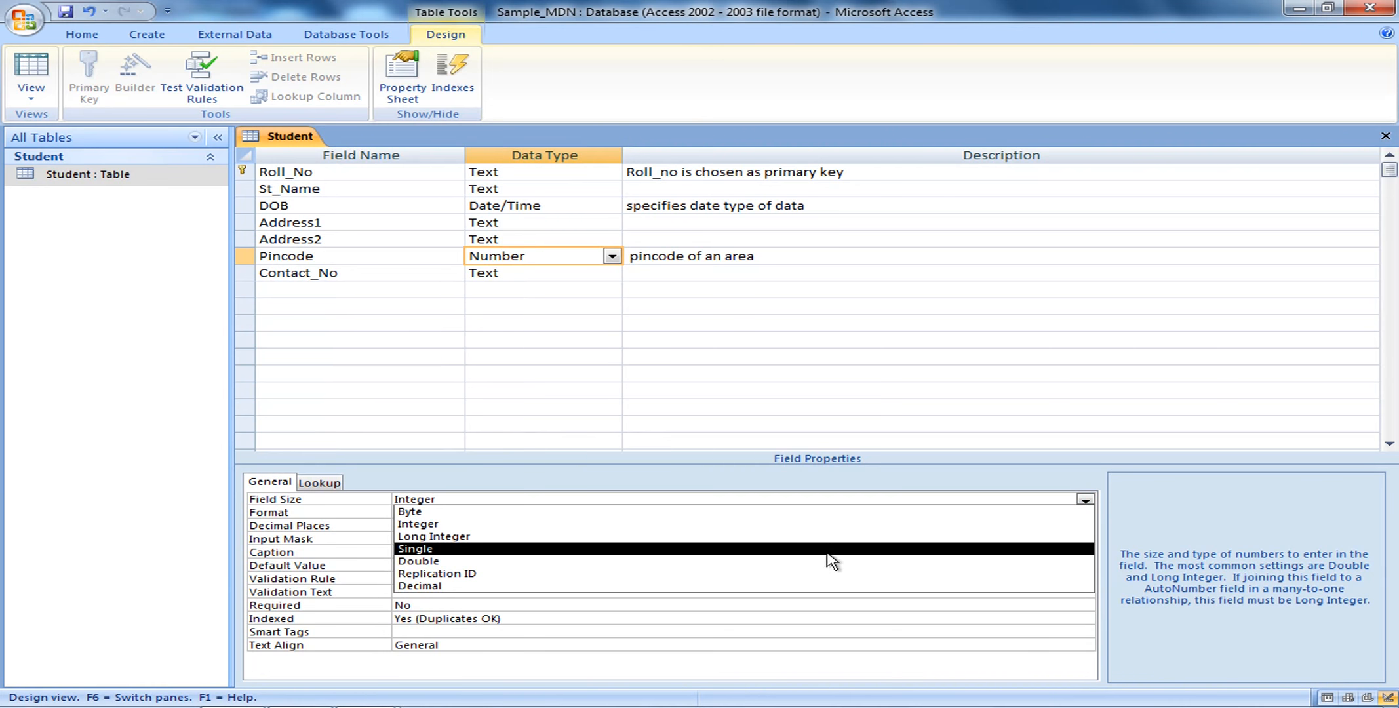
click(826, 553)
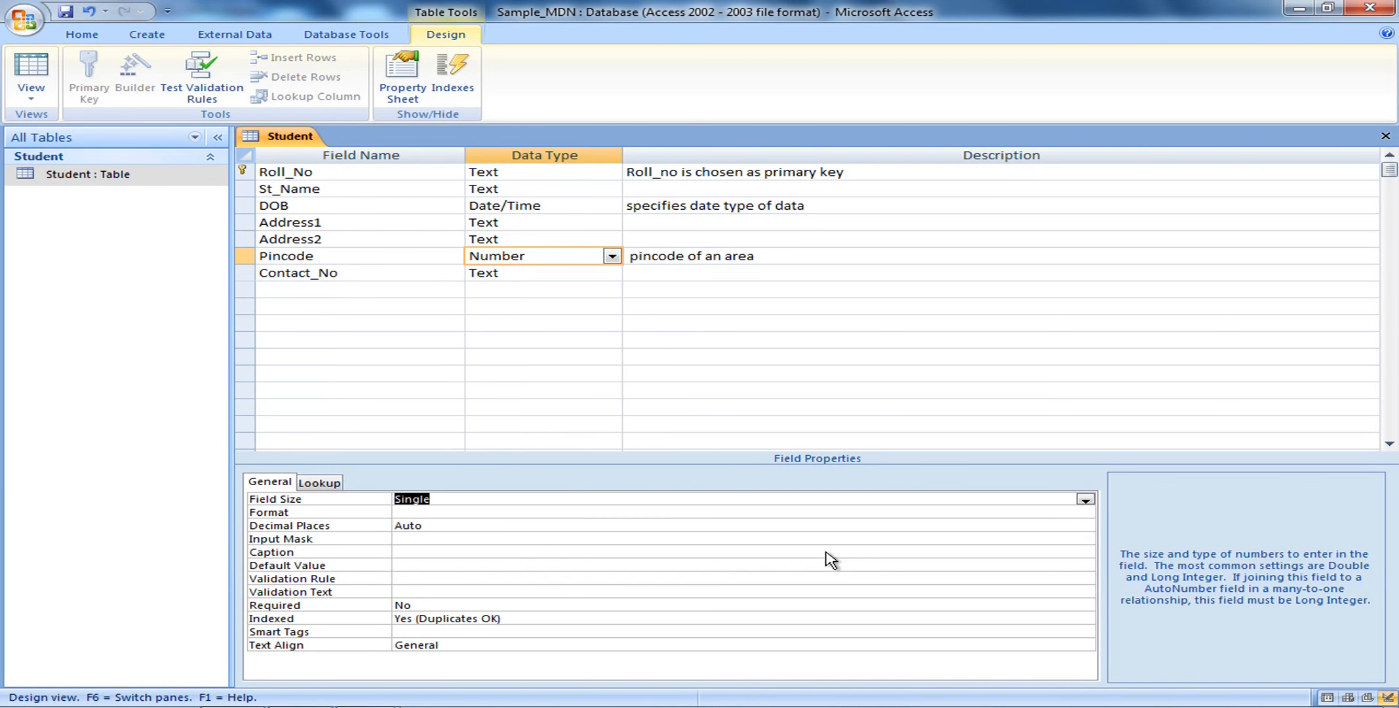
click(1386, 138)
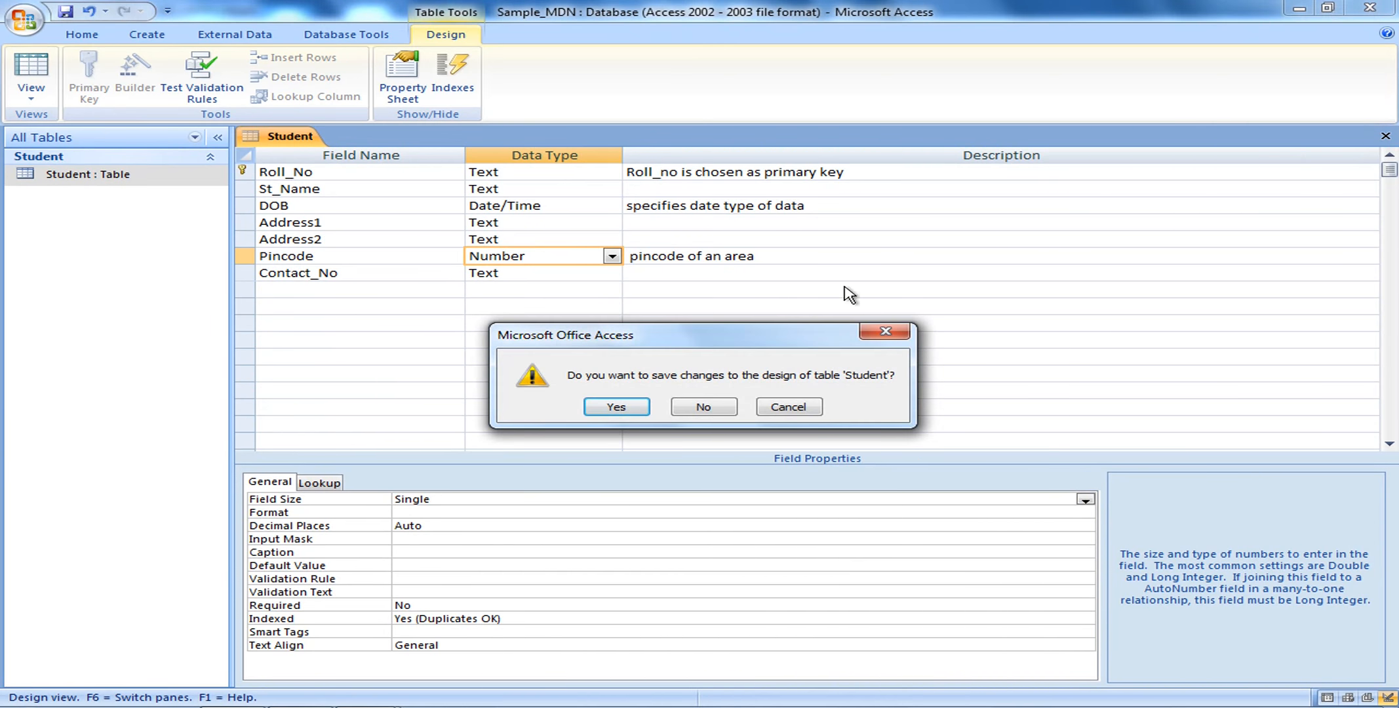
click(616, 408)
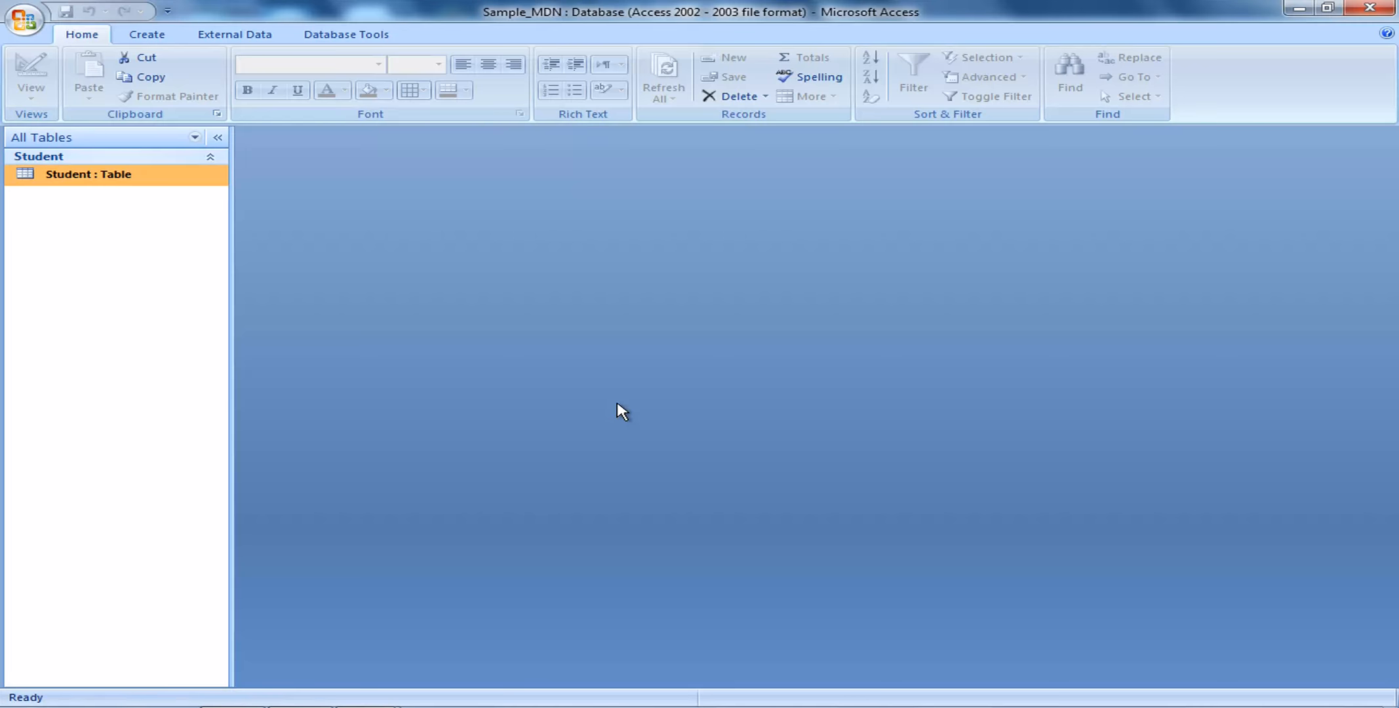
Reopen the Student datasheet and enter Pincode 700053 for record 10001, removing stray digits
double_click(103, 175)
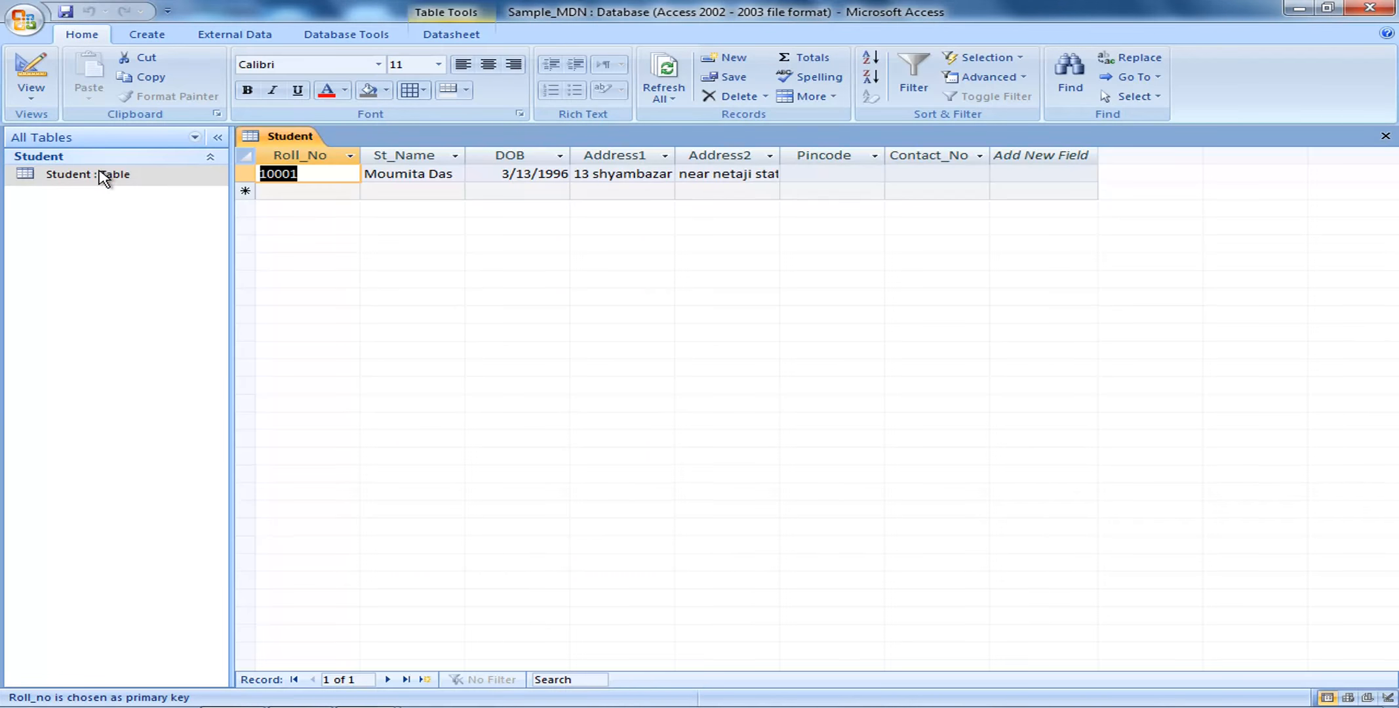
click(806, 177)
text(700)
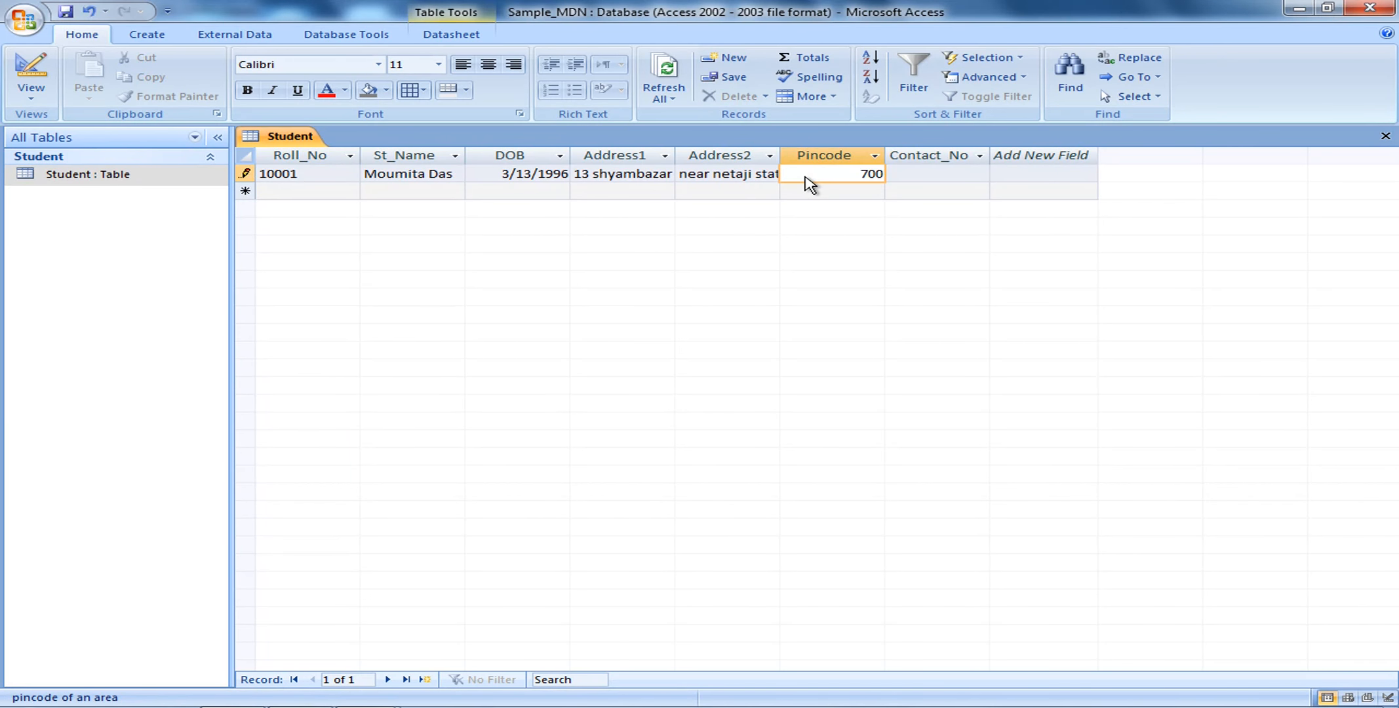
text(053)
key(Tab)
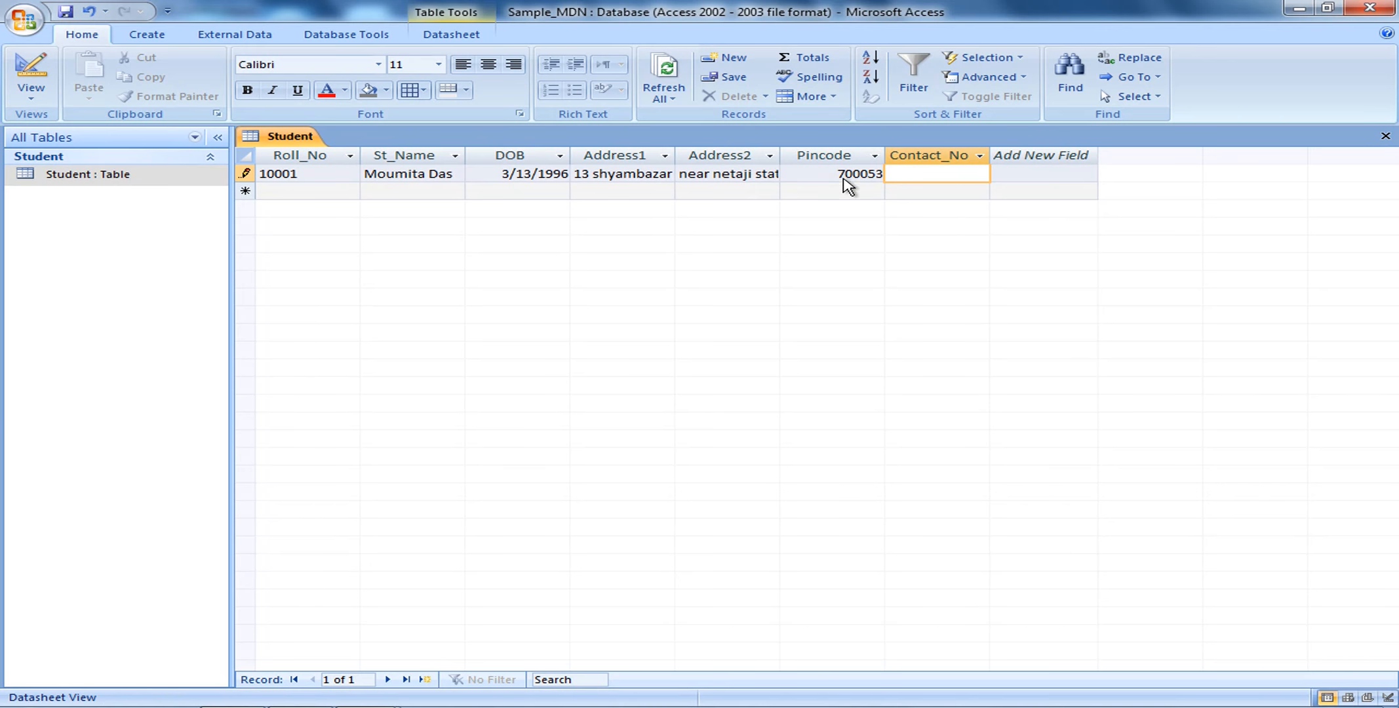
click(845, 174)
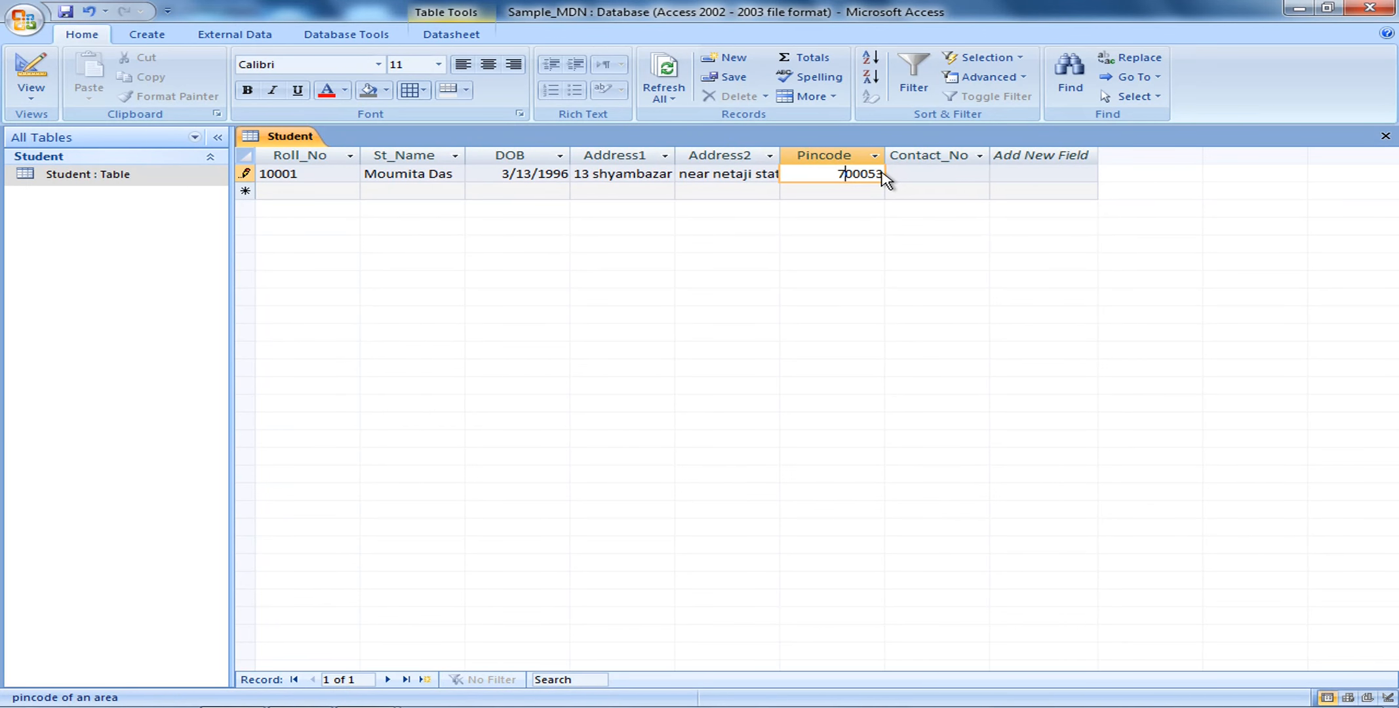
text(22)
key(BackSpace)
key(BackSpace)
Enter the student's ten-digit contact number in Contact_No
click(918, 176)
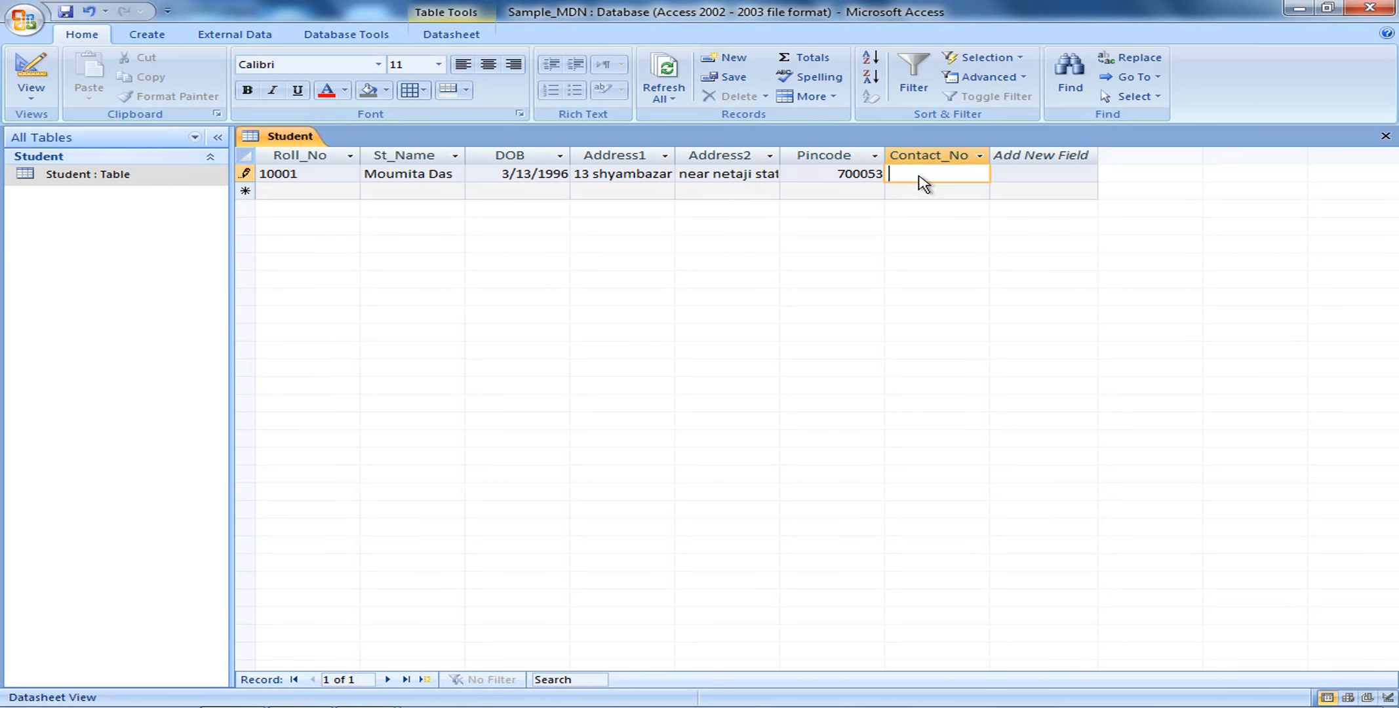
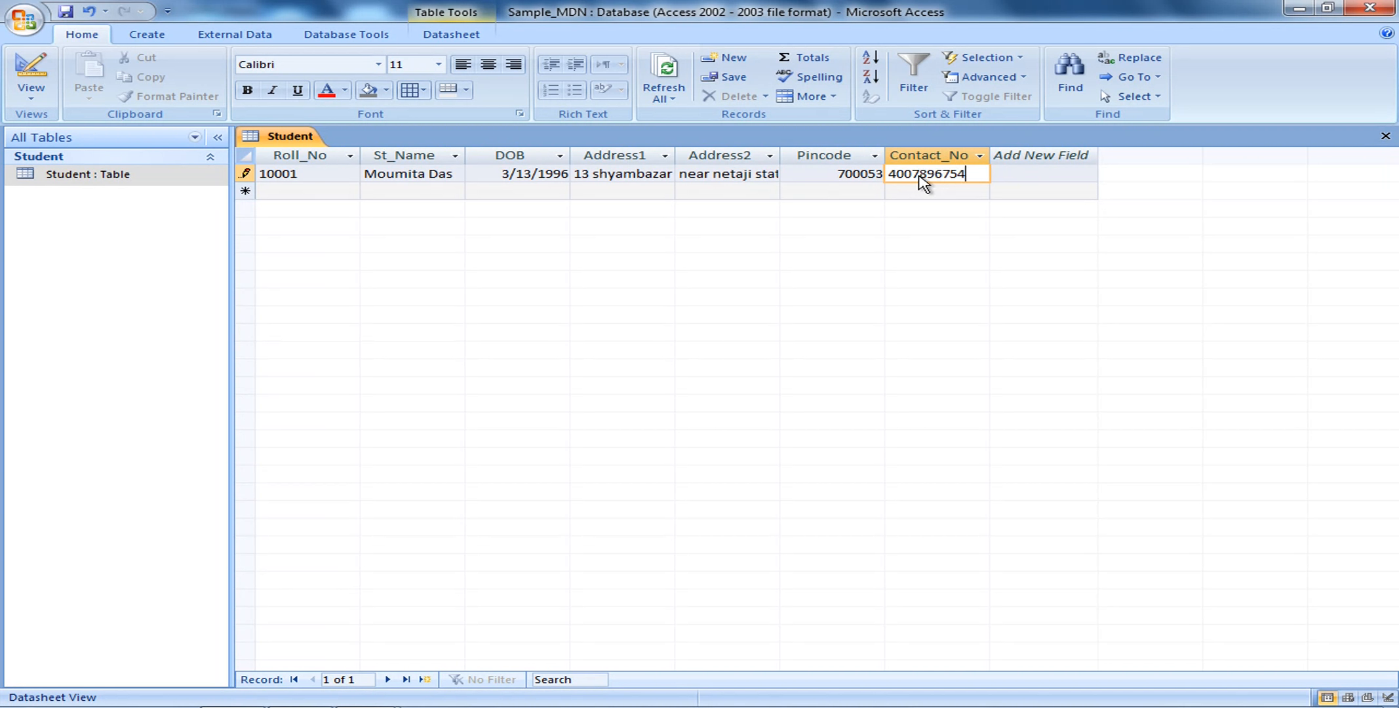